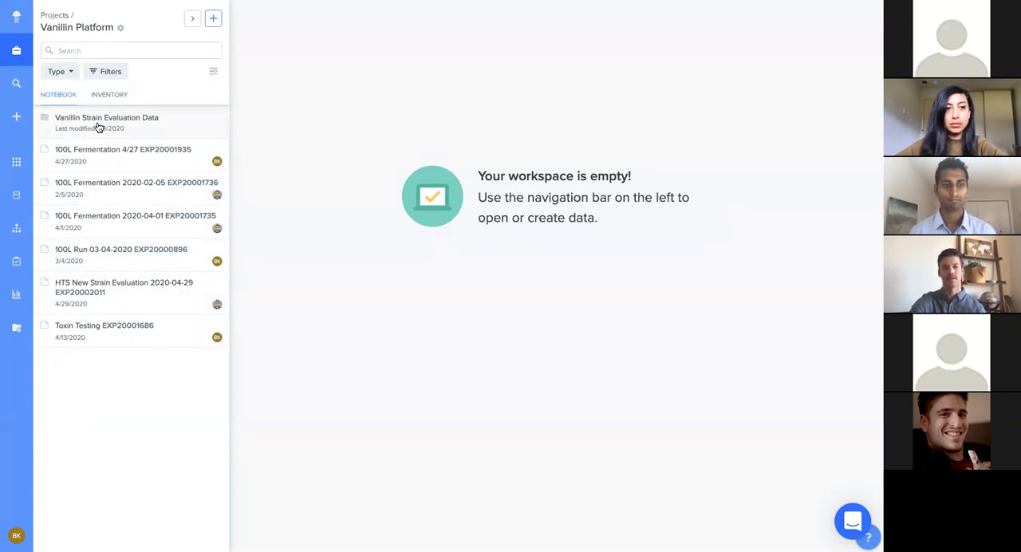
Step: Open the HTS New Strain Evaluation for S033 entry in the Vanillin Strain Evaluation Data folder and review it through the HPLC Vanillin Run section
click(98, 128)
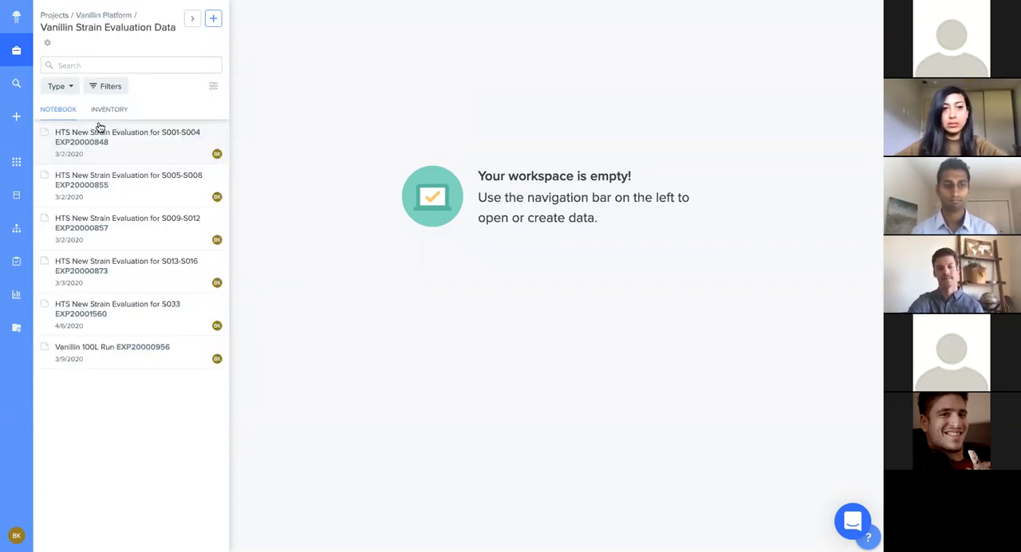
click(160, 310)
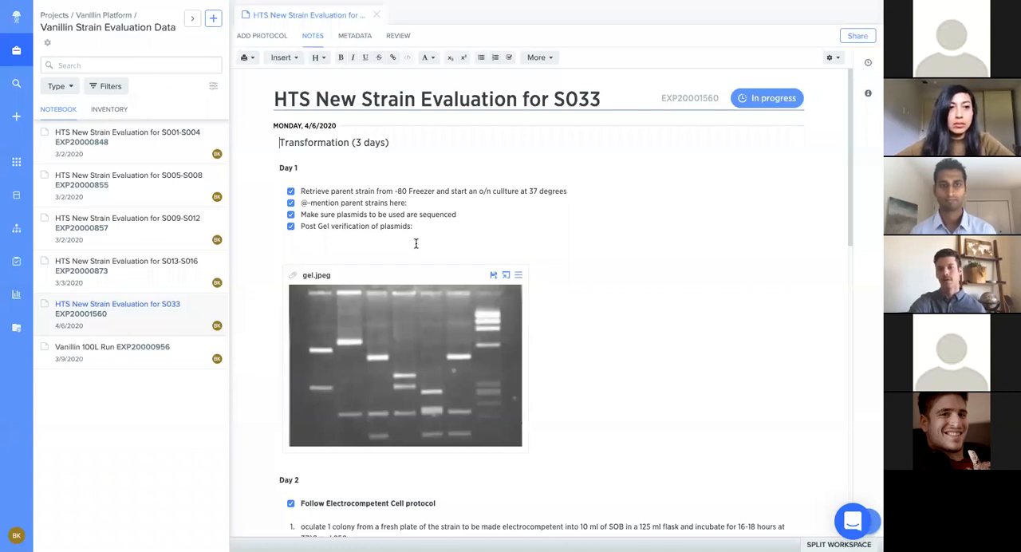
scroll(416, 243, down, 1)
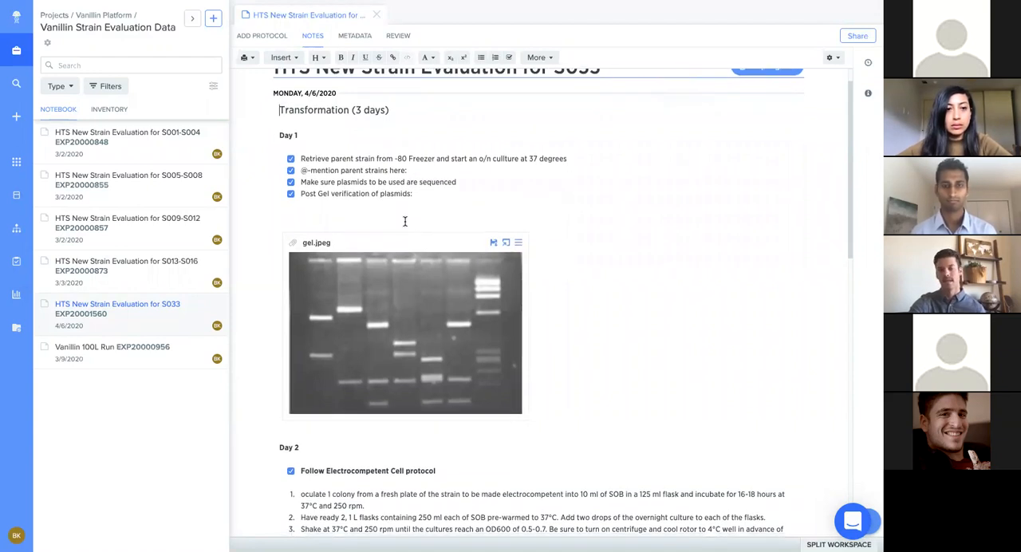
scroll(404, 221, down, 1)
scroll(405, 221, down, 1)
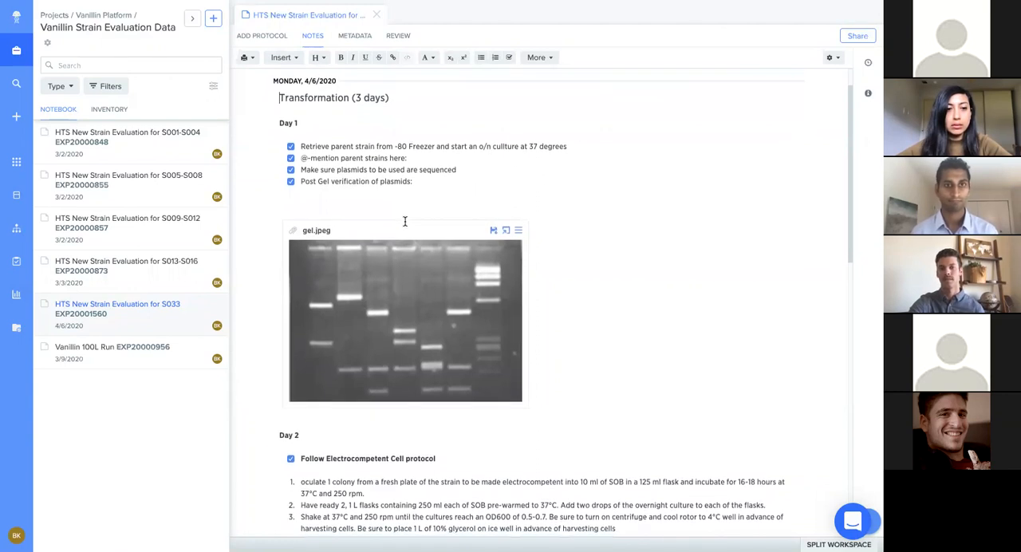
scroll(410, 341, down, 5)
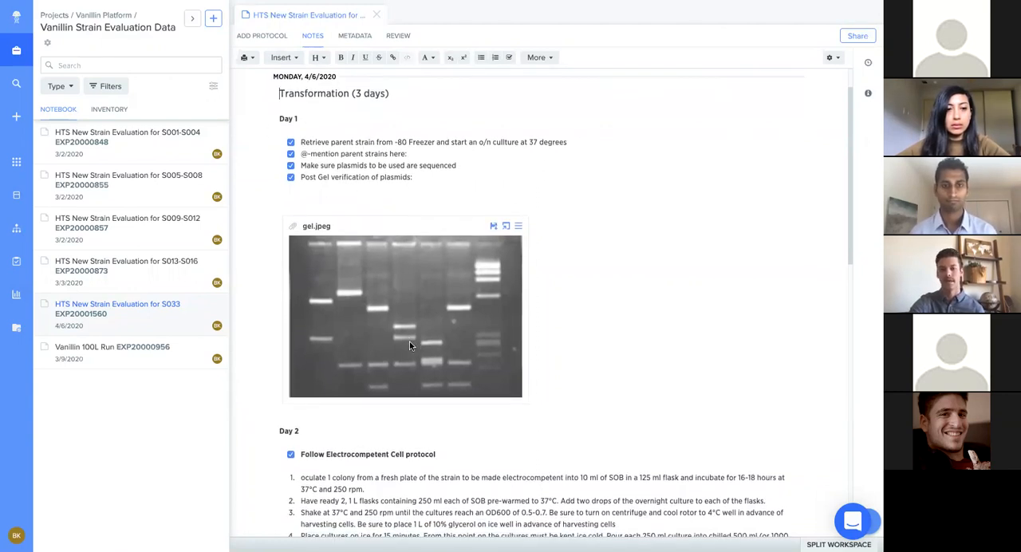
scroll(409, 343, down, 10)
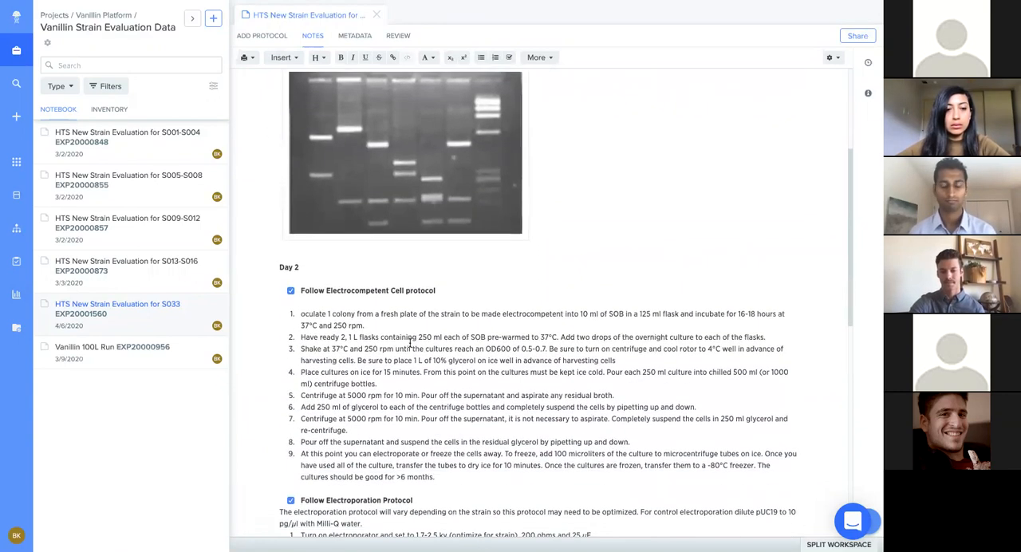
scroll(409, 343, down, 6)
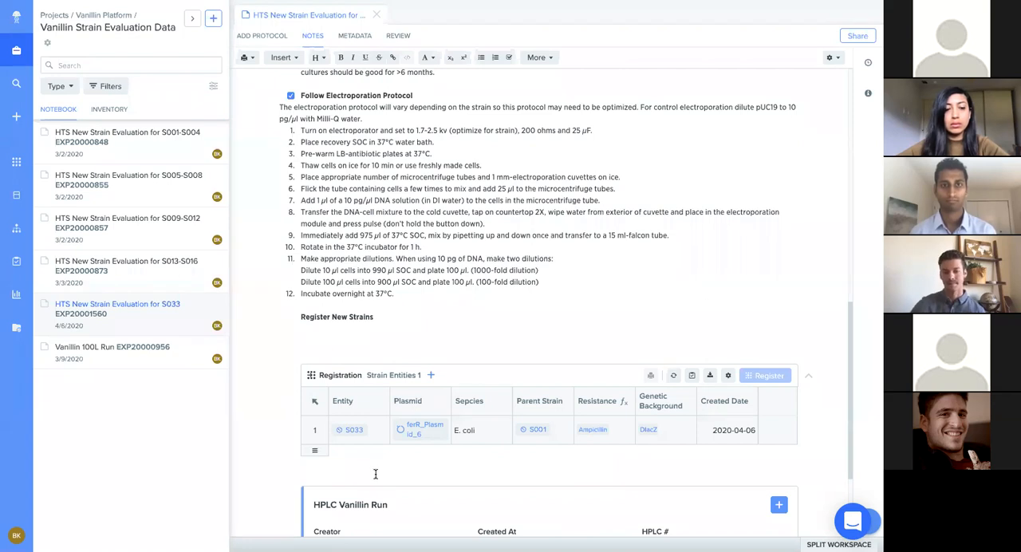
scroll(375, 474, down, 2)
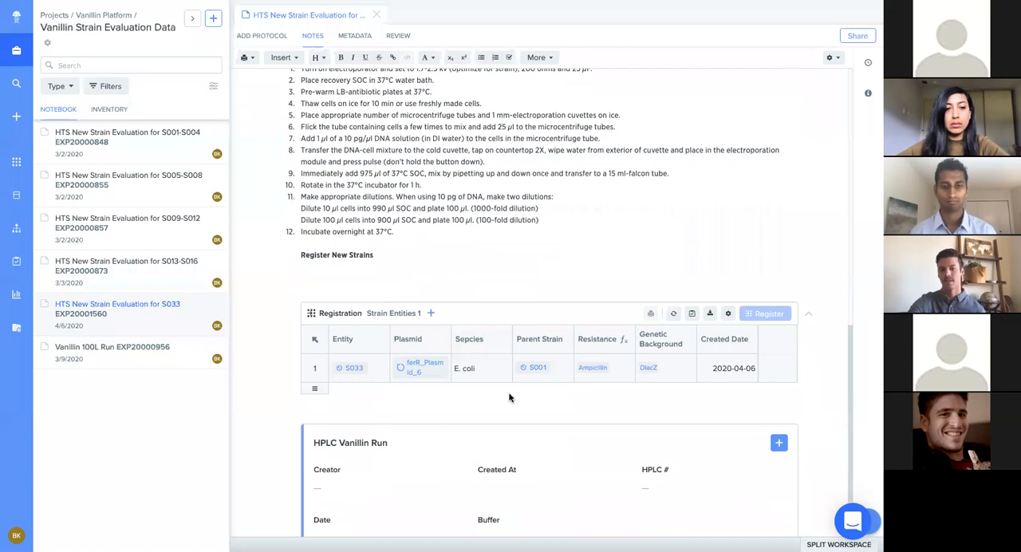
scroll(468, 414, down, 3)
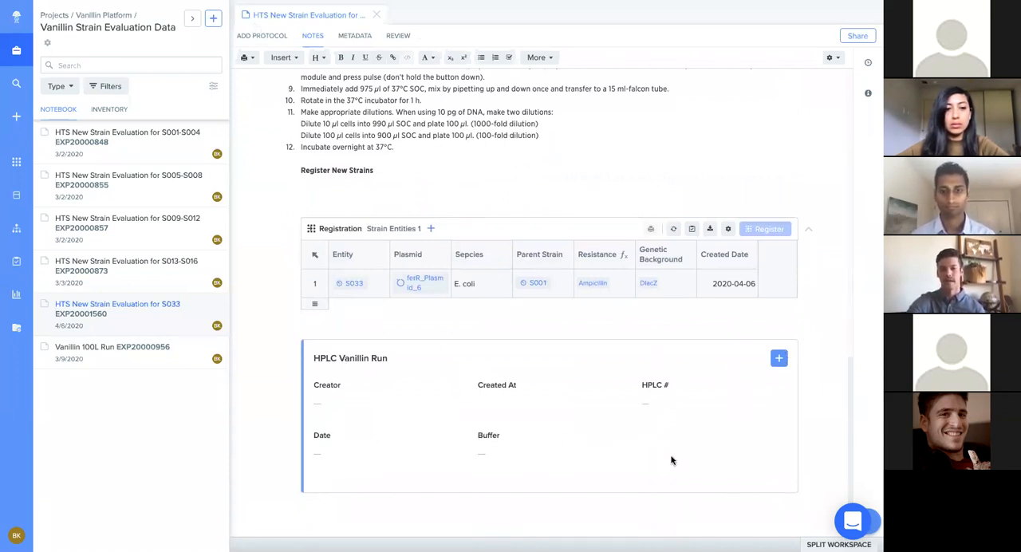
Step: Insert the available HPLC # 1 run with Acetate buffer from the runs inbox into the HPLC Vanillin Run section
click(778, 359)
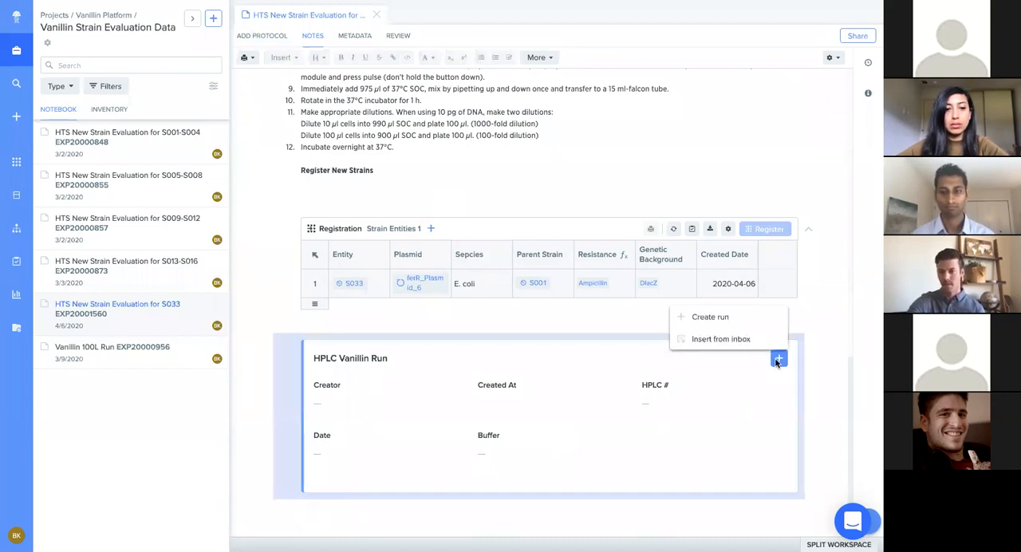
click(710, 339)
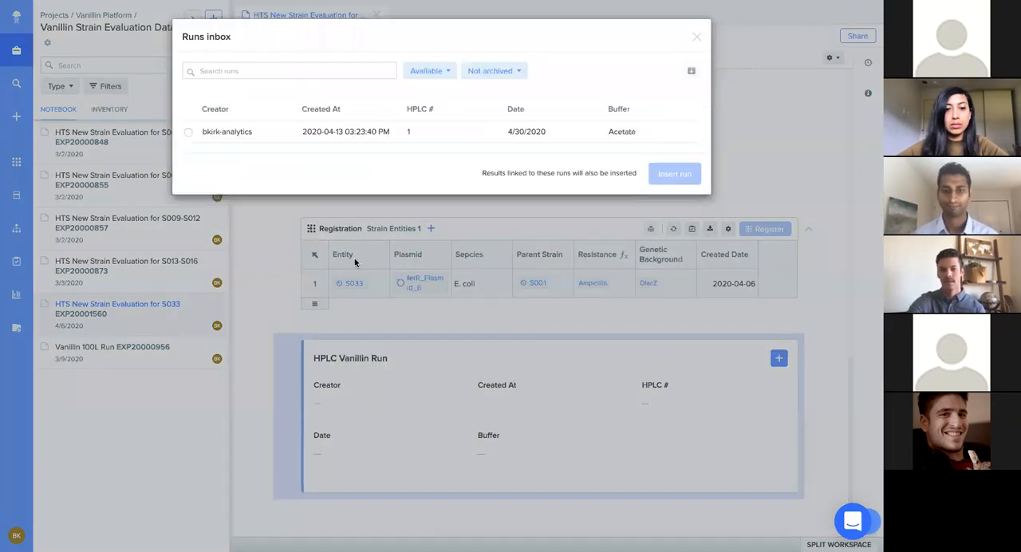
click(188, 133)
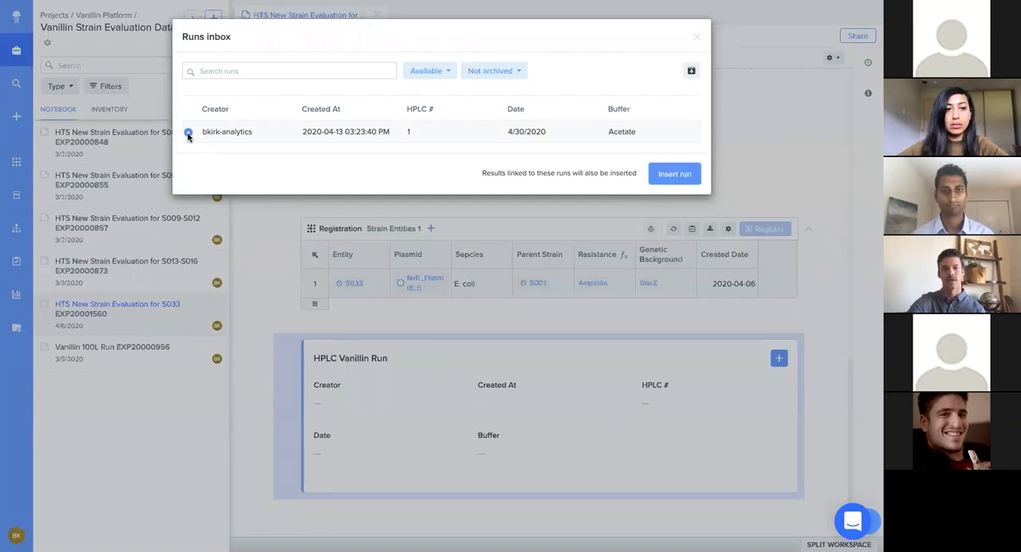
click(672, 175)
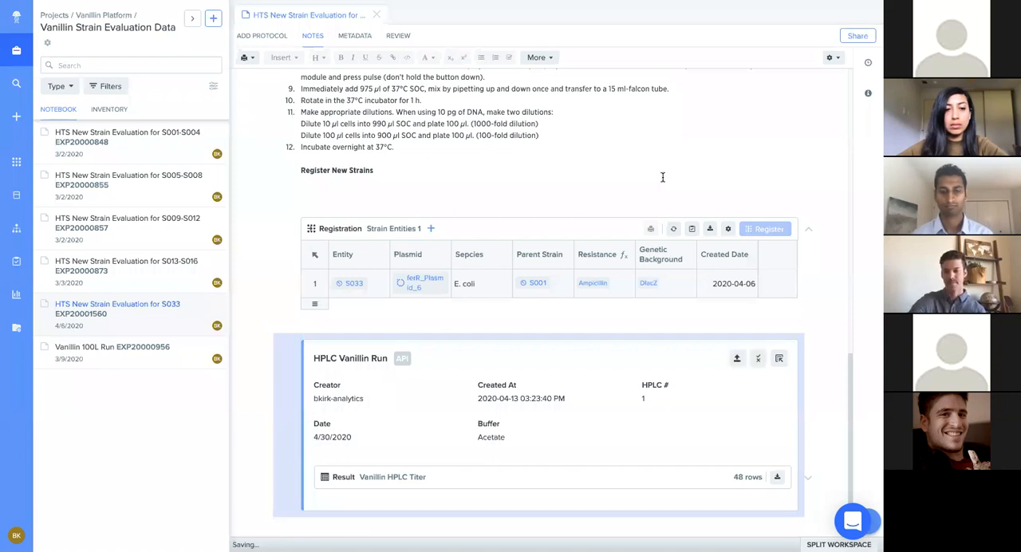
Step: Expand the Vanillin HPLC Titer result table, review its S033 rows, and collapse it again
click(808, 480)
scroll(511, 431, down, 2)
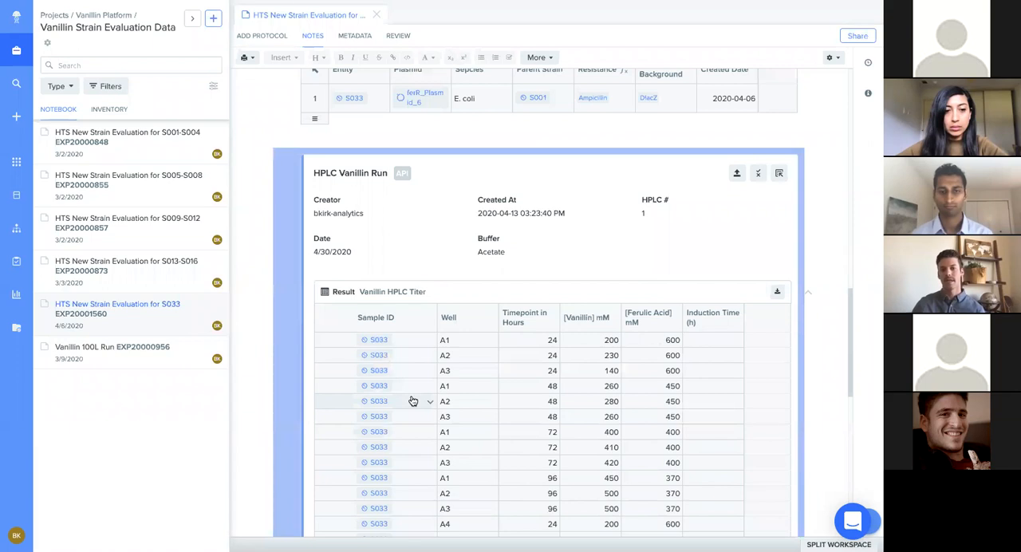
scroll(413, 401, down, 3)
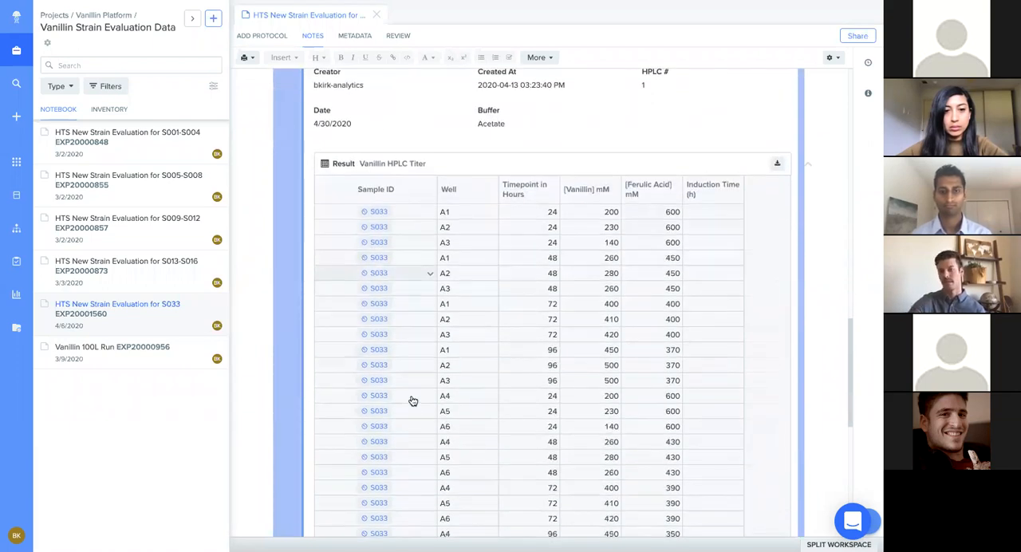
scroll(413, 401, down, 2)
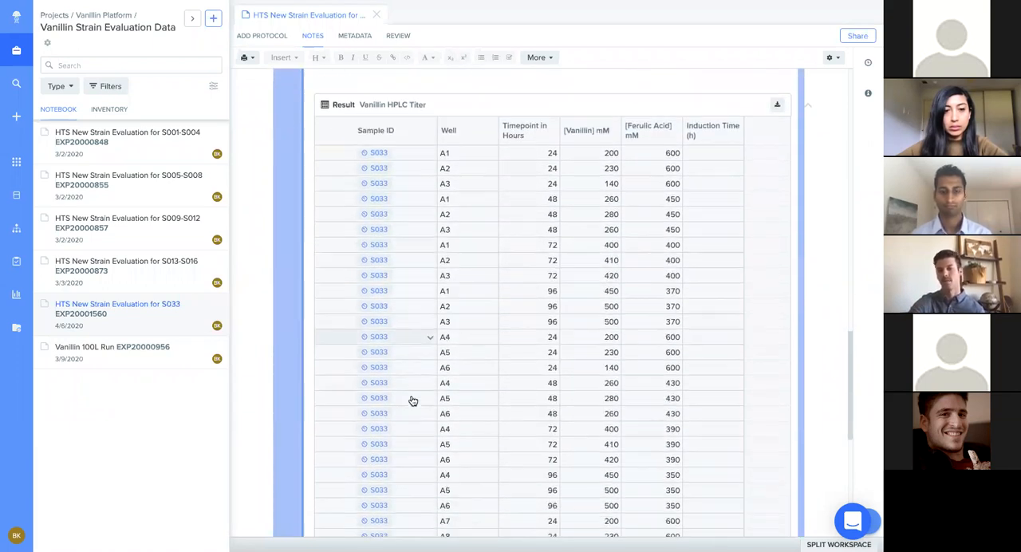
scroll(413, 401, down, 1)
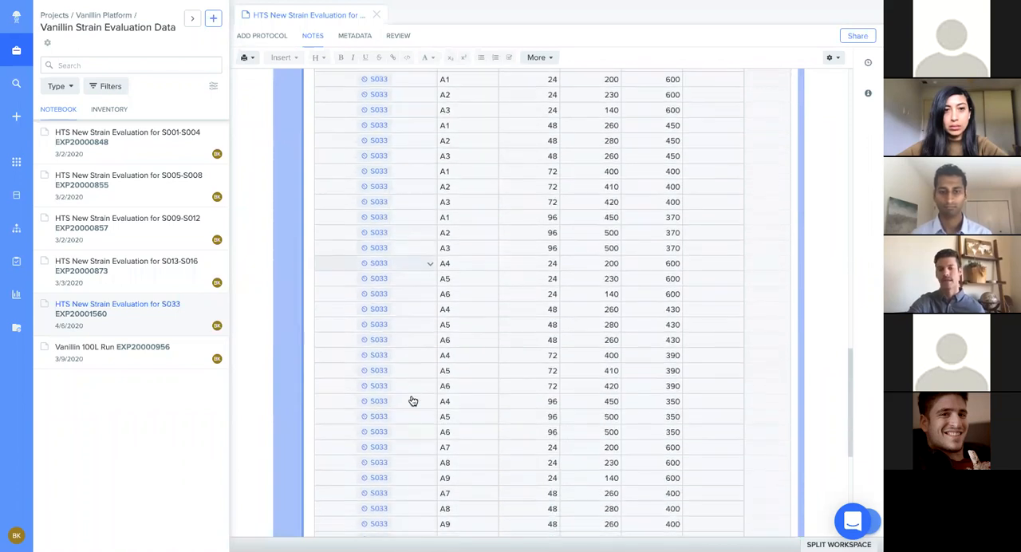
scroll(413, 401, up, 2)
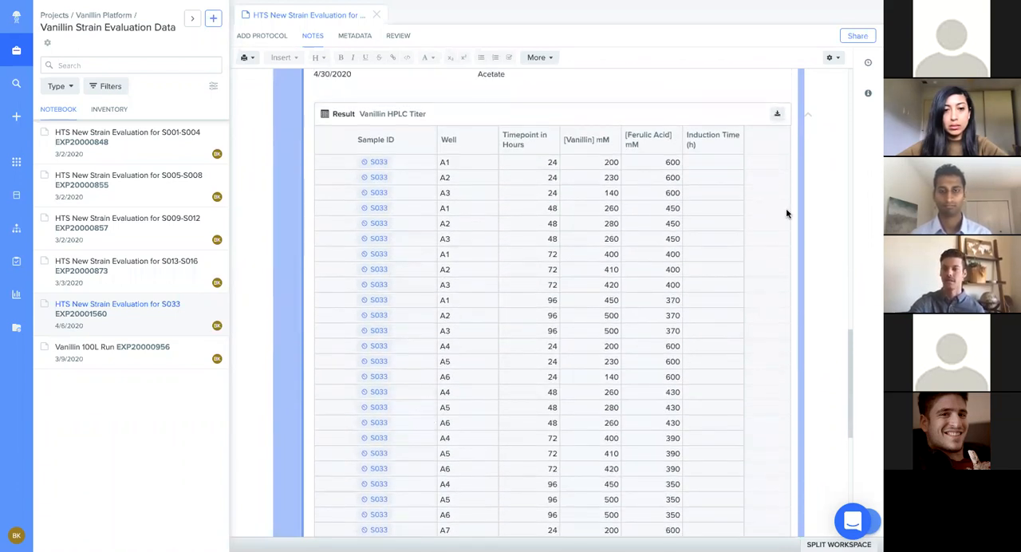
click(808, 118)
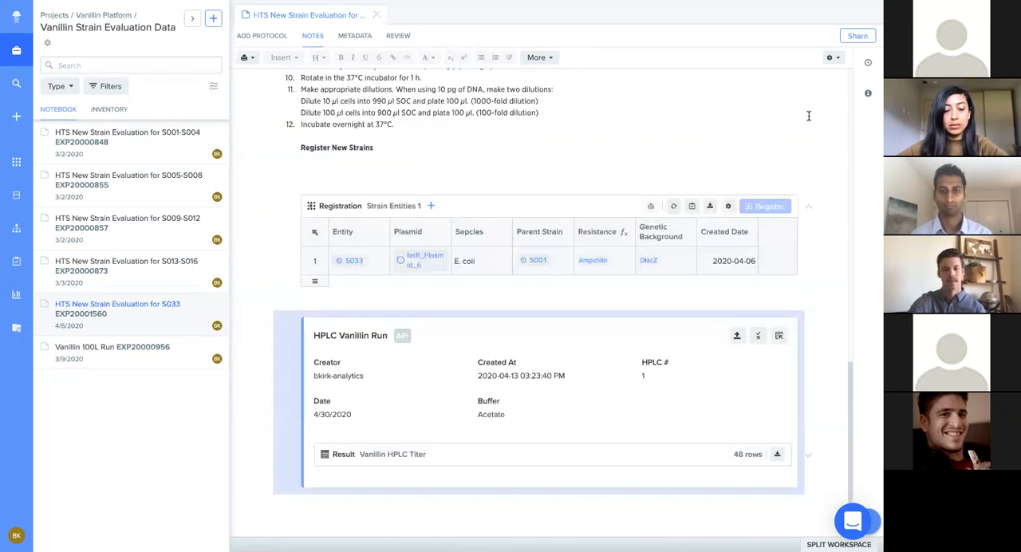
Step: Open the HTS Data Vanillin Program dashboard from Insights and hide the dashboard list to widen the charts
click(16, 296)
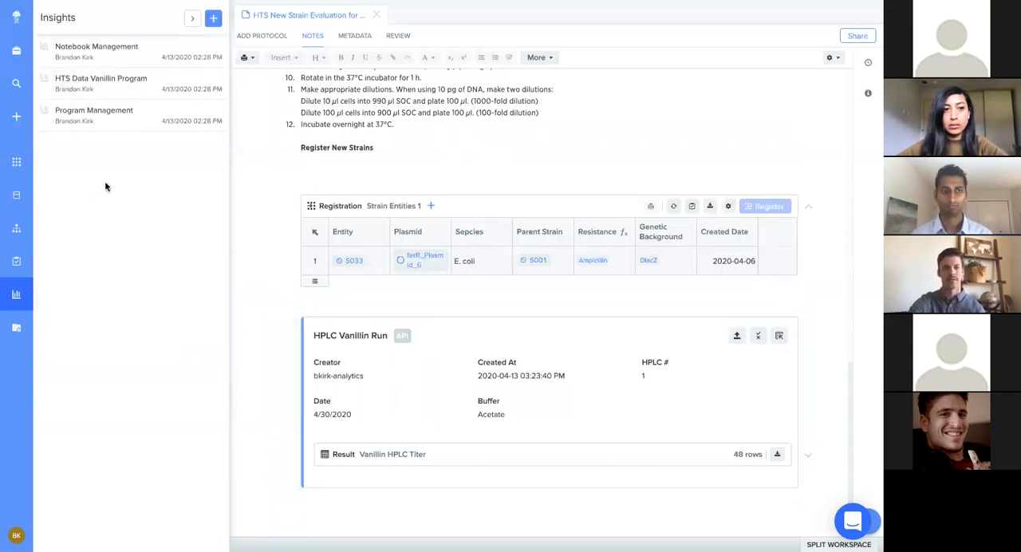
click(102, 85)
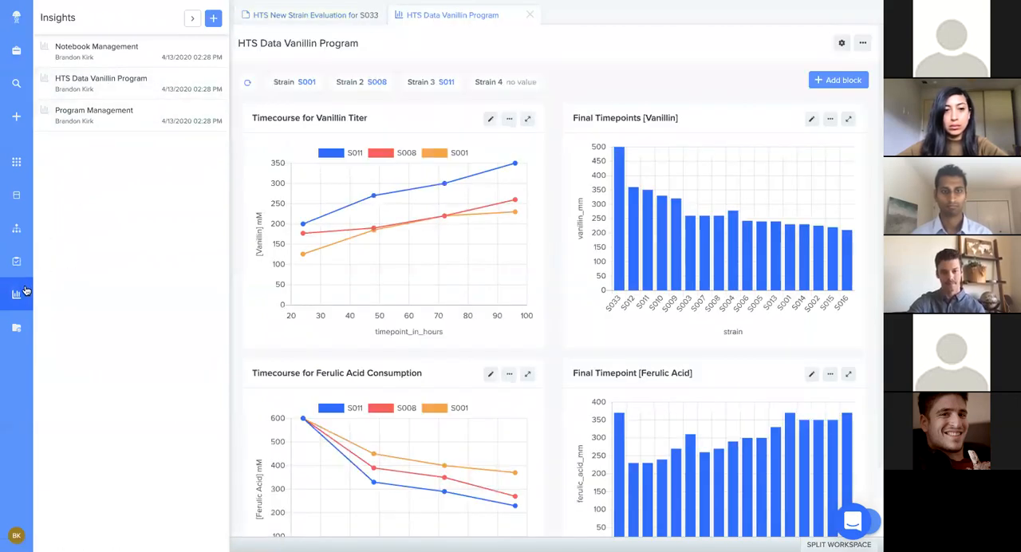
click(18, 295)
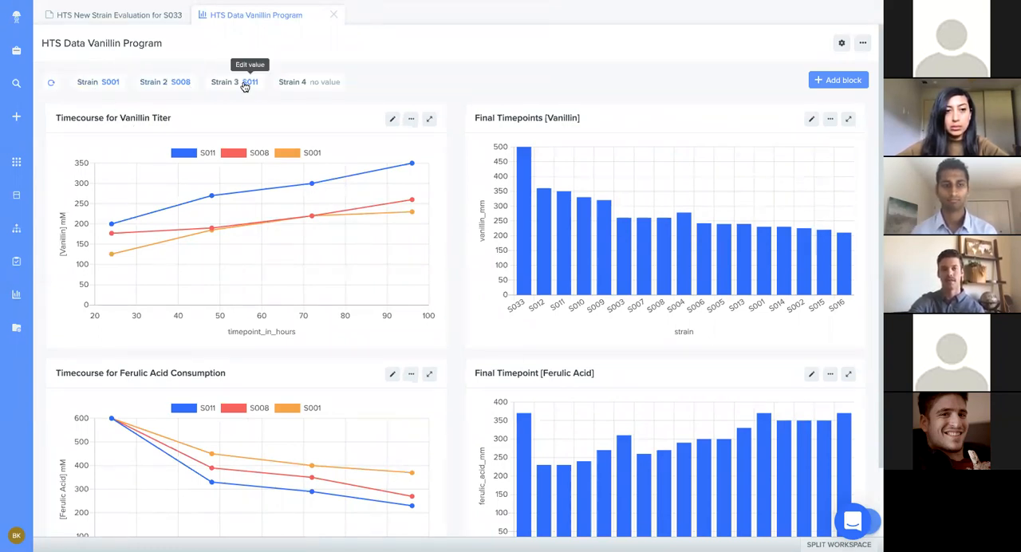
Step: Set the dashboard's Strain 4 parameter to S033 and compare that strain in the vanillin timecourse and final timepoint charts
click(322, 83)
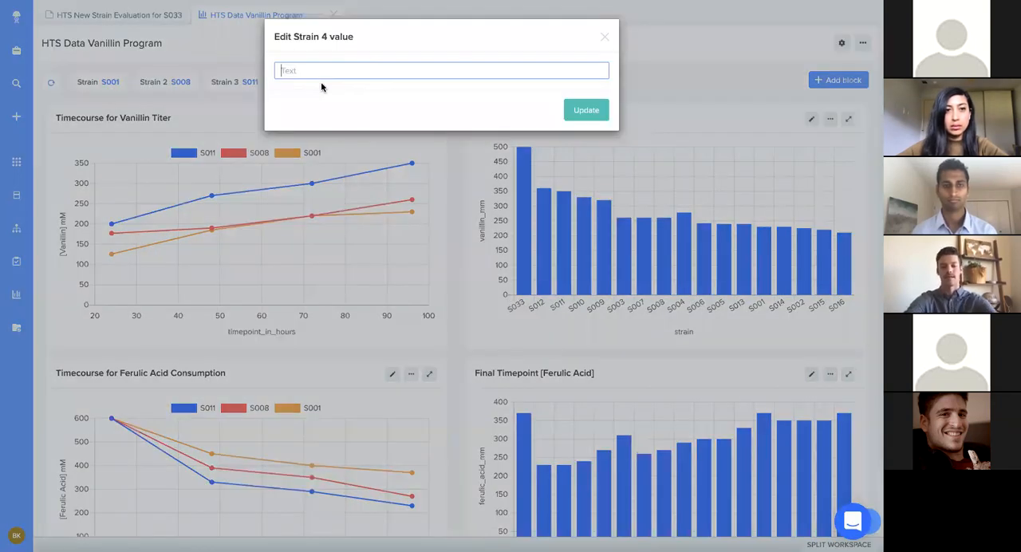
text(S033)
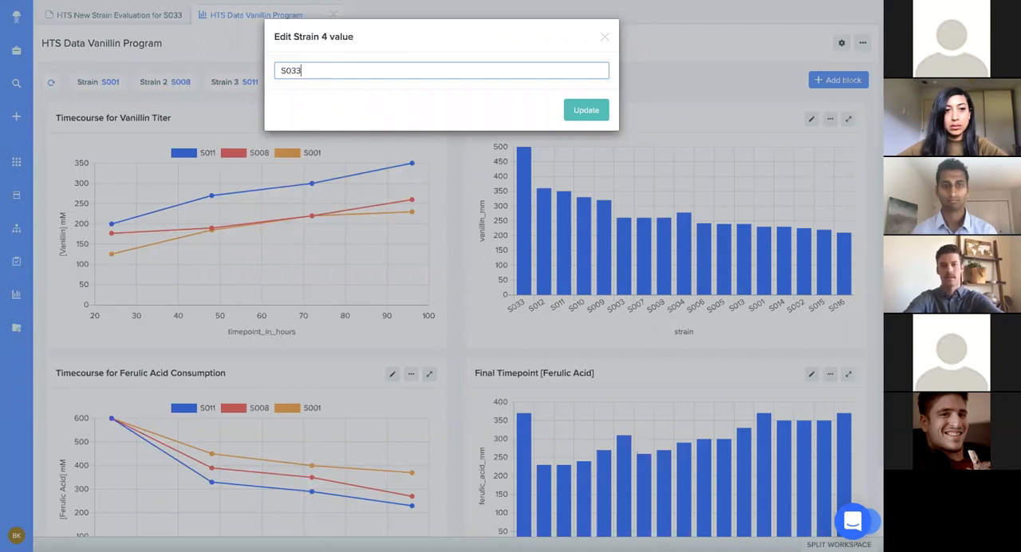
click(574, 112)
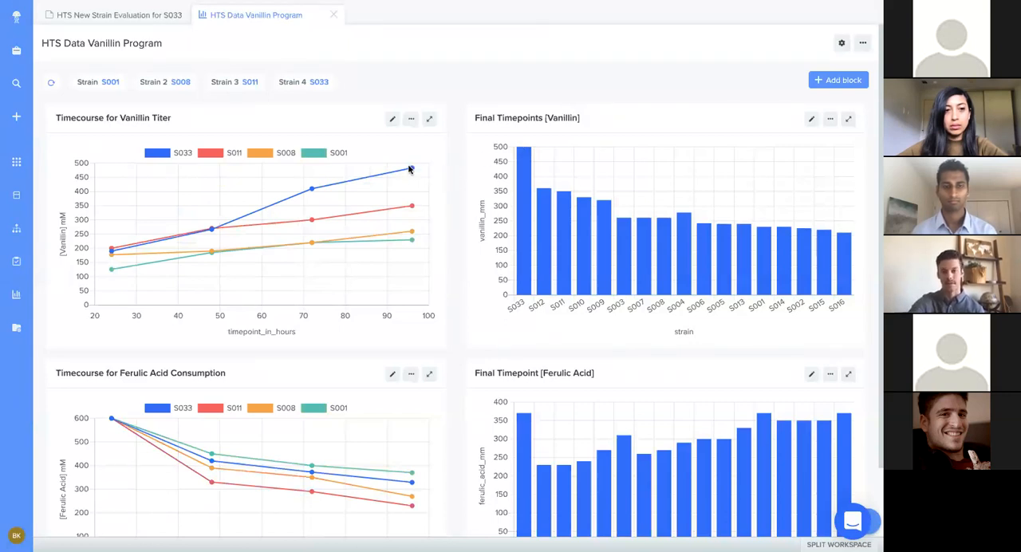
mouse_move(412, 170)
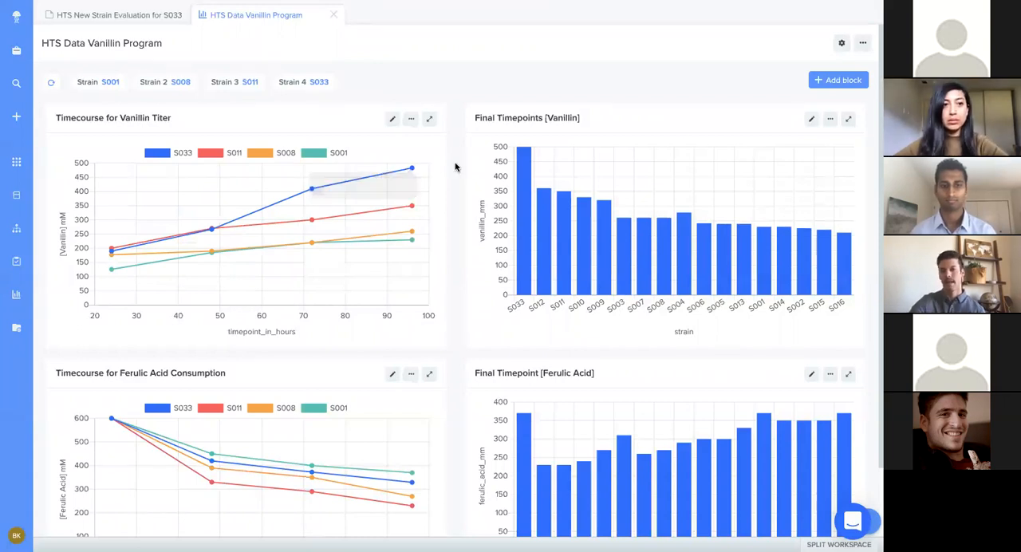
mouse_move(523, 164)
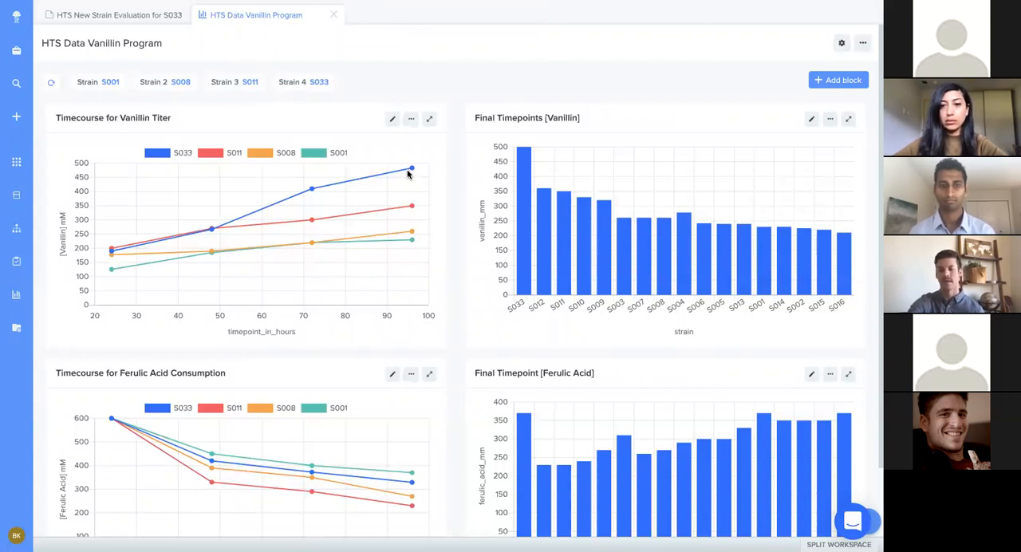
Step: Leave the browser's full-screen view, switch to the Benchling Insights slide deck, and present the Vignette 2: Cross-experimental Insights slide
mouse_move(114, 16)
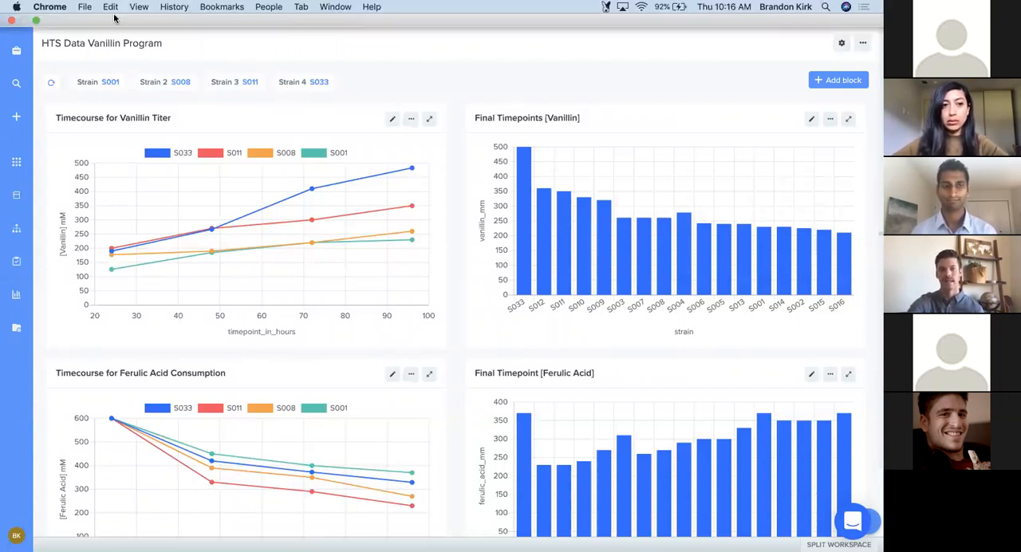
click(36, 22)
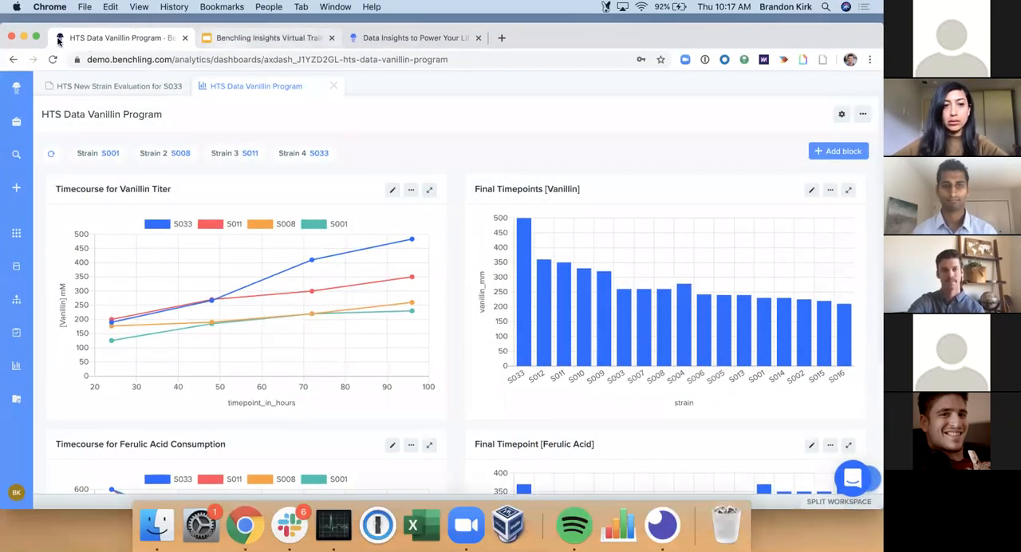
click(229, 38)
click(98, 35)
click(84, 49)
click(257, 296)
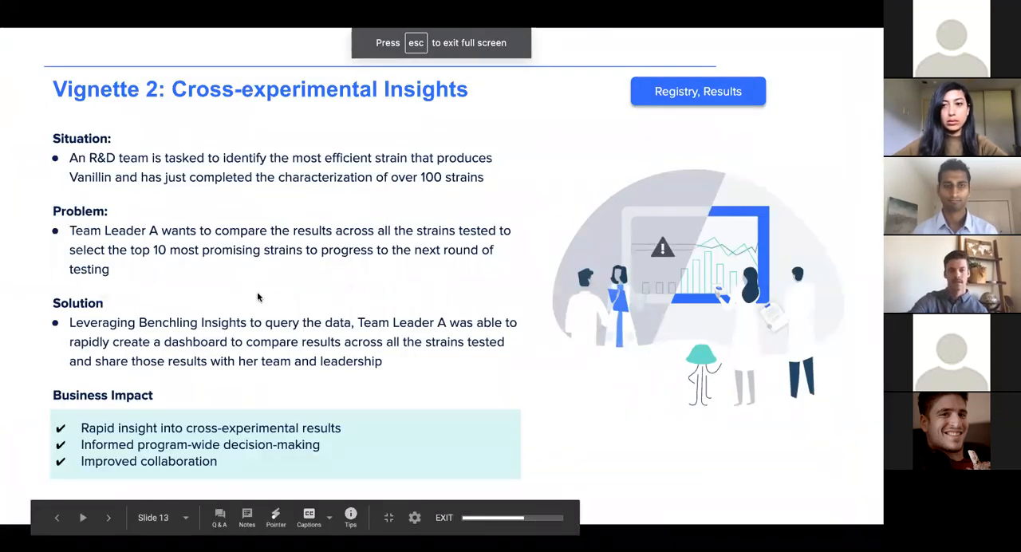
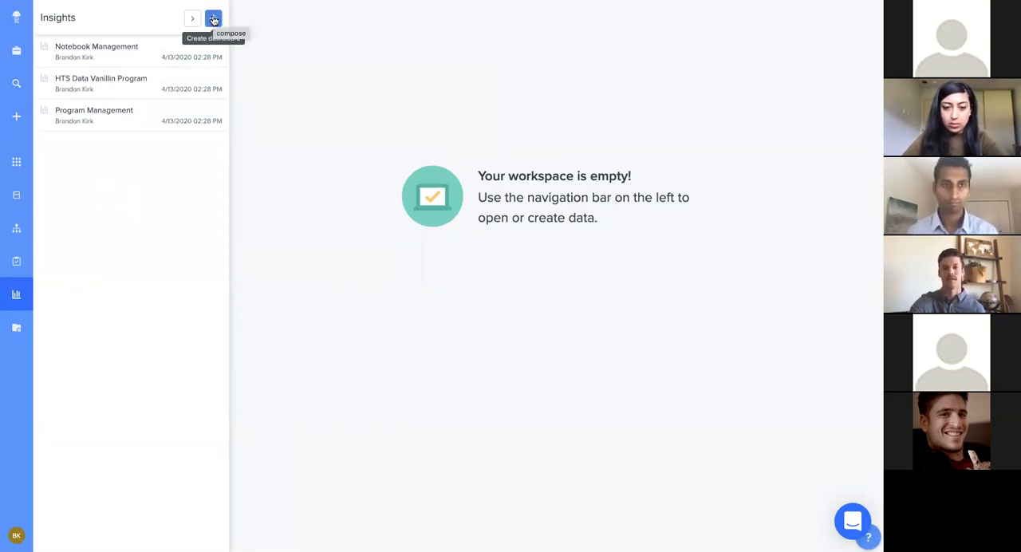
Step: Create an Insights dashboard named Toxicity in the Vanillin Platform project with the description "Toxicity Kill Curve for different toxins"
click(213, 19)
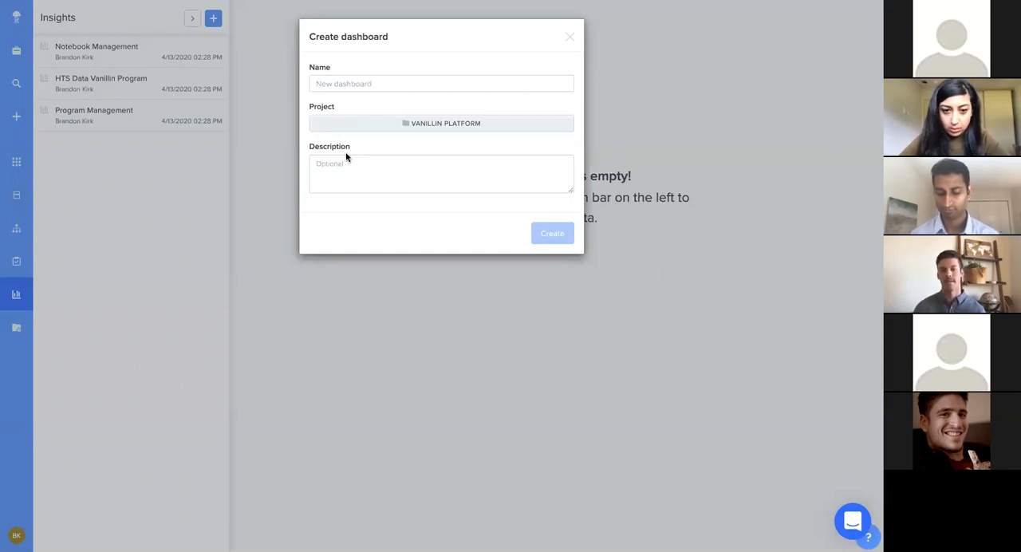
click(340, 83)
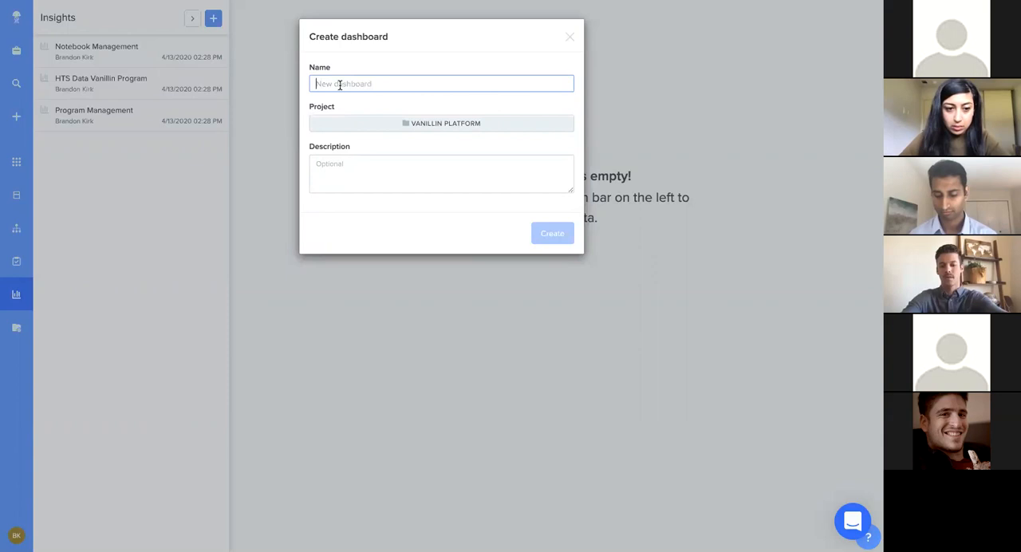
text(Toxicity)
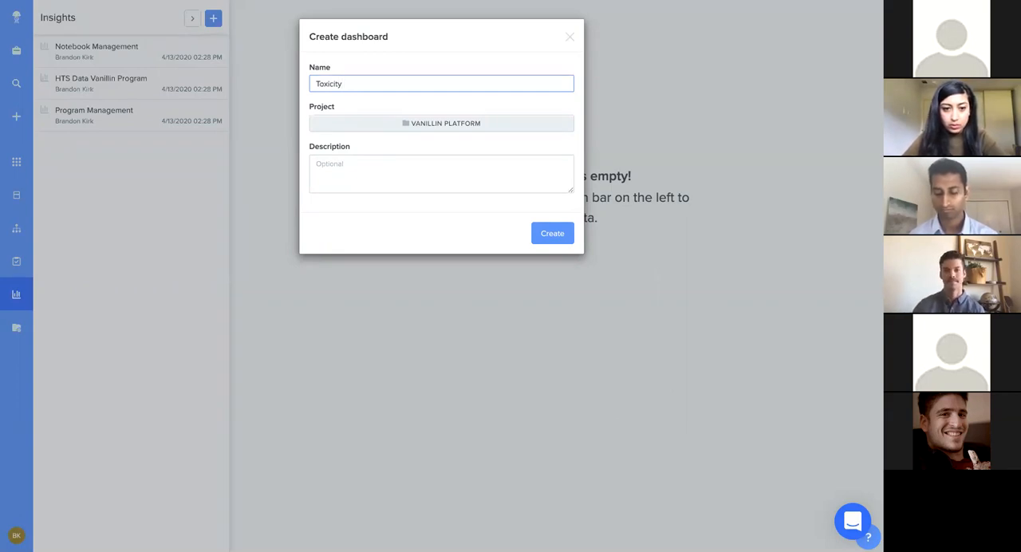
click(398, 170)
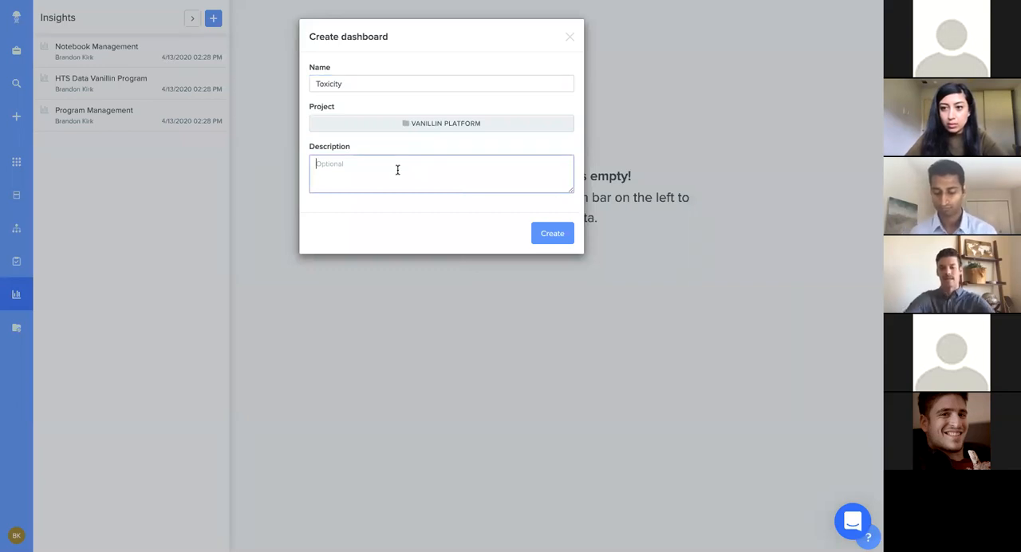
text(Toxicity)
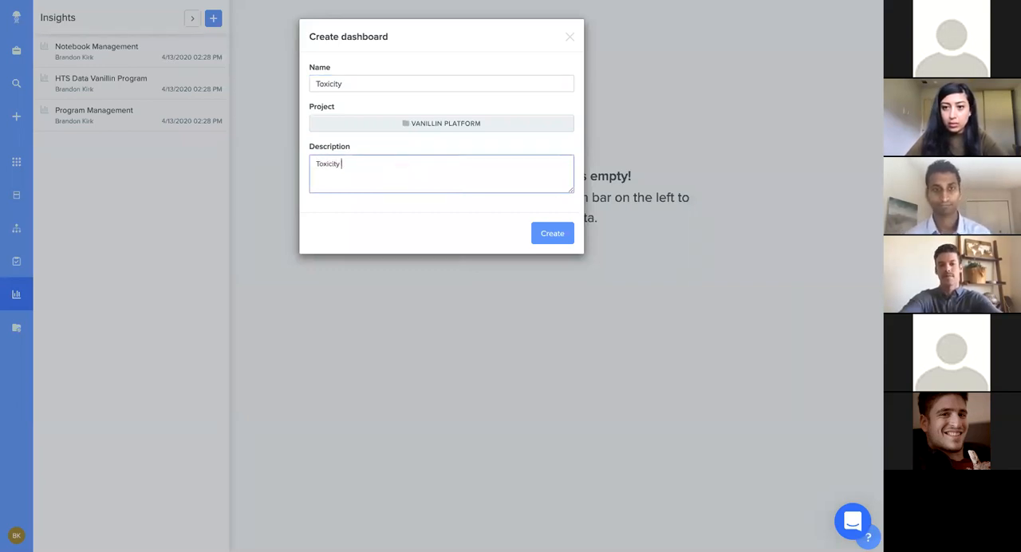
text( Kill Curve )
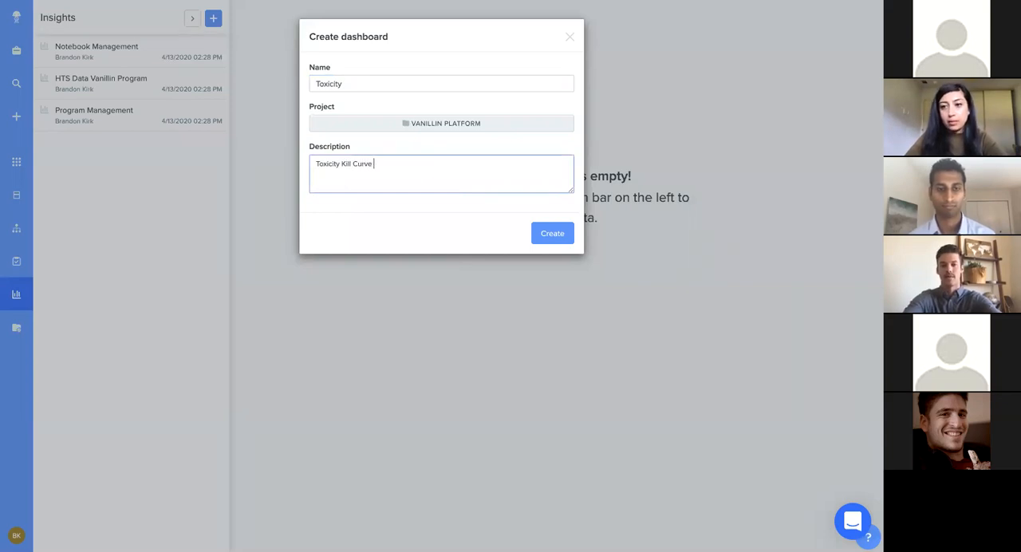
text(for diffe)
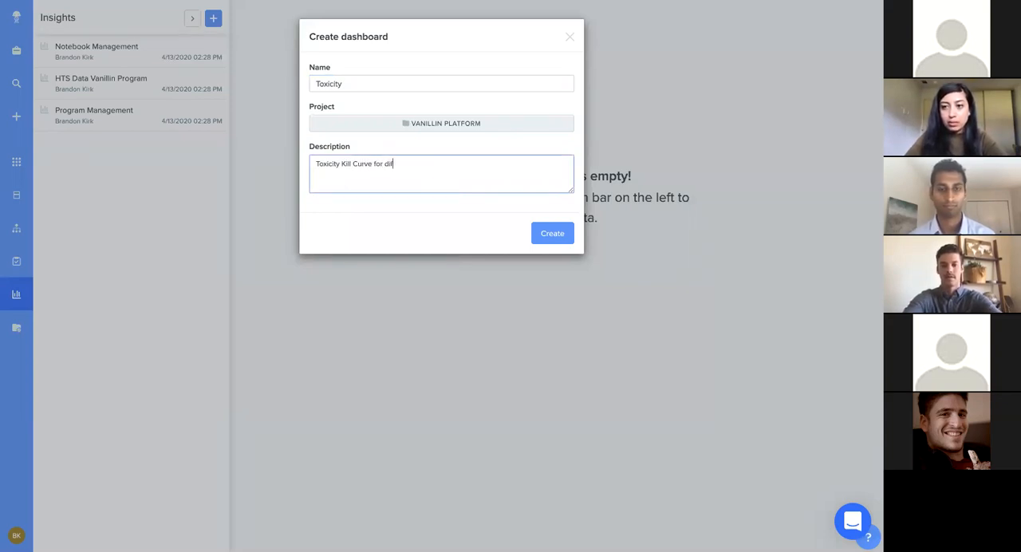
text(rent toxins)
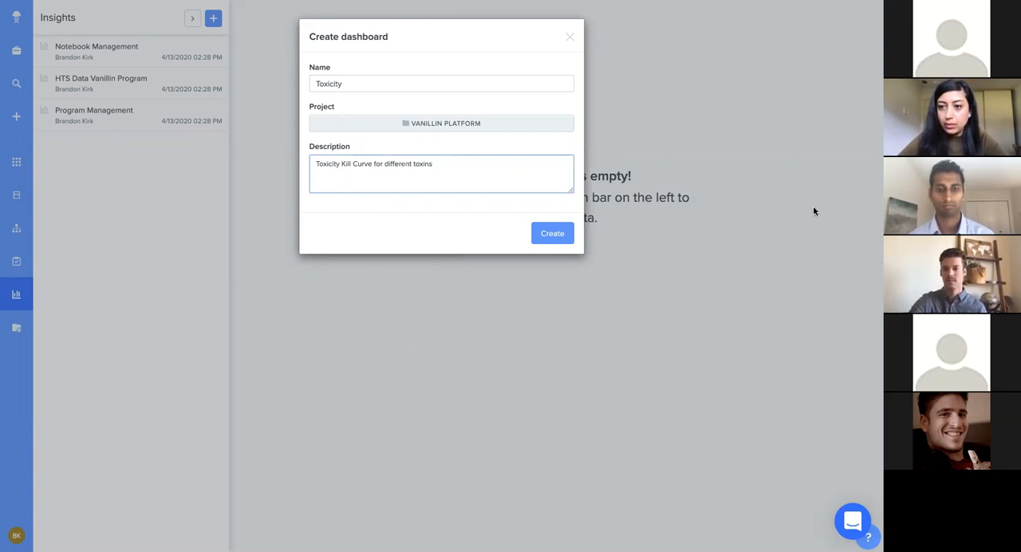
click(551, 234)
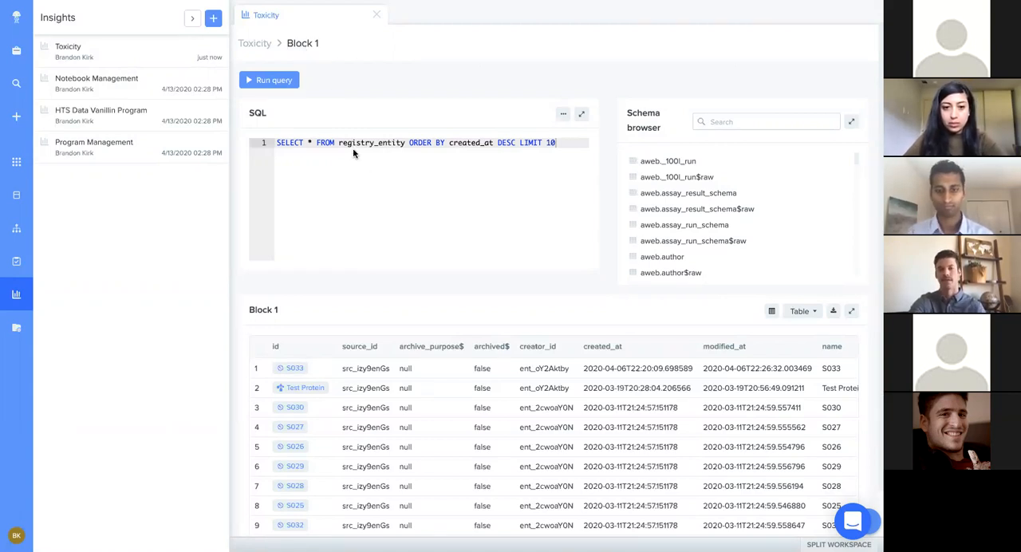
Step: View the Toxicity dashboard, reopen Block 1 for editing, and examine the tables listed in the schema browser
click(255, 44)
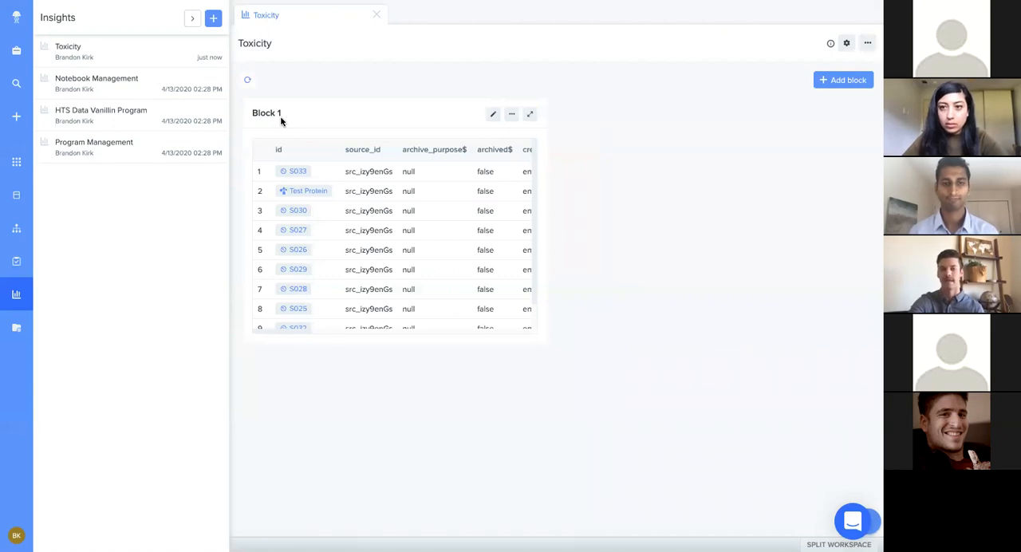
click(493, 117)
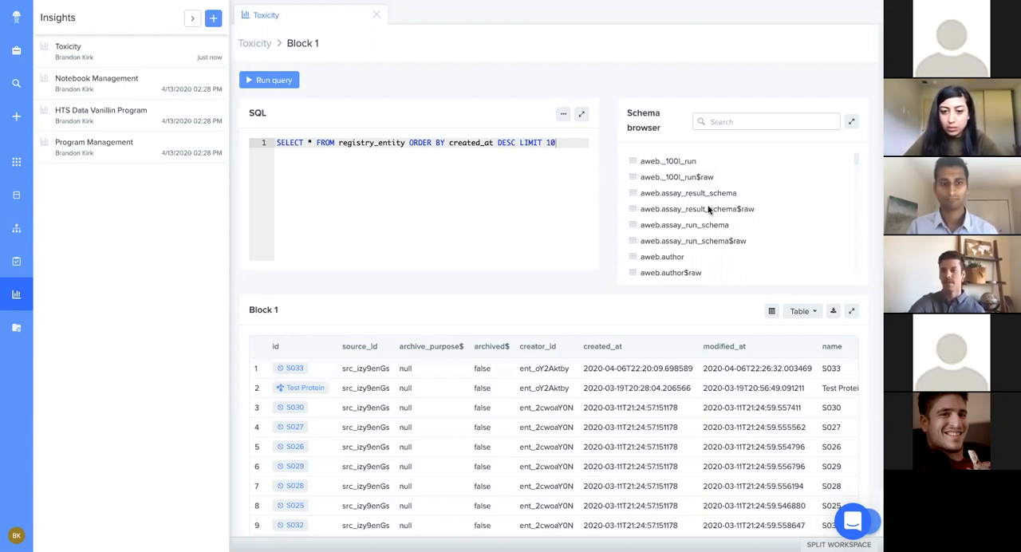
scroll(709, 209, down, 2)
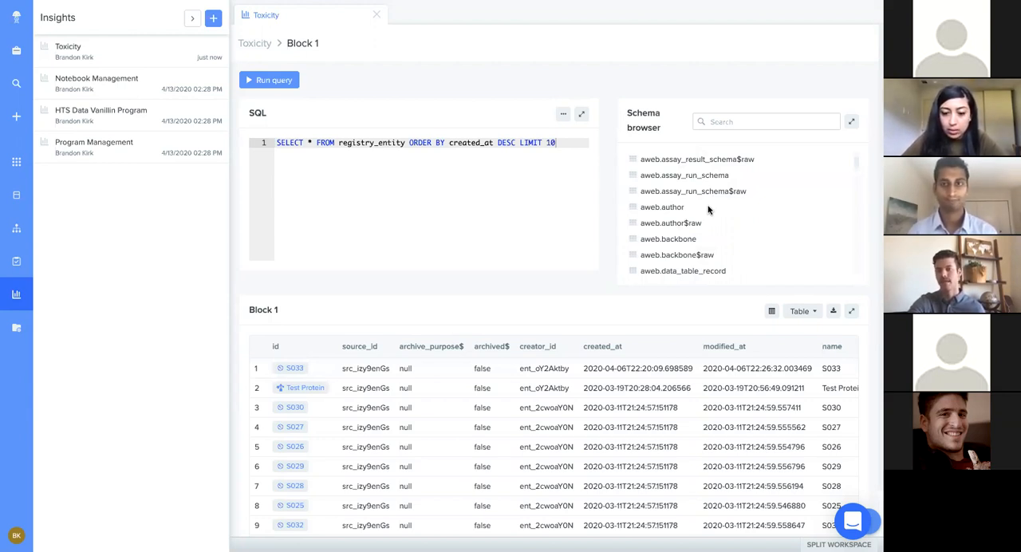
scroll(709, 210, down, 3)
scroll(709, 209, down, 3)
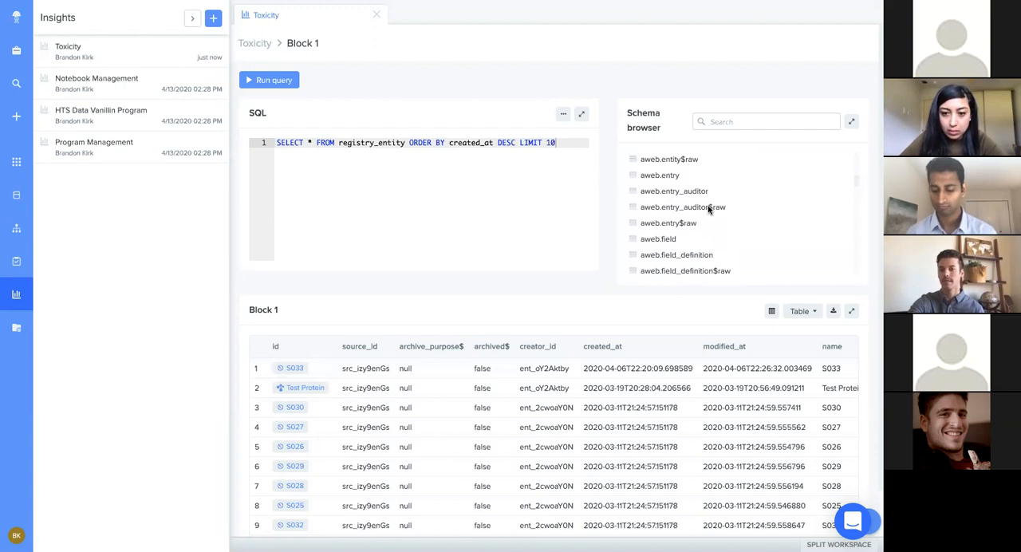
scroll(708, 205, down, 1)
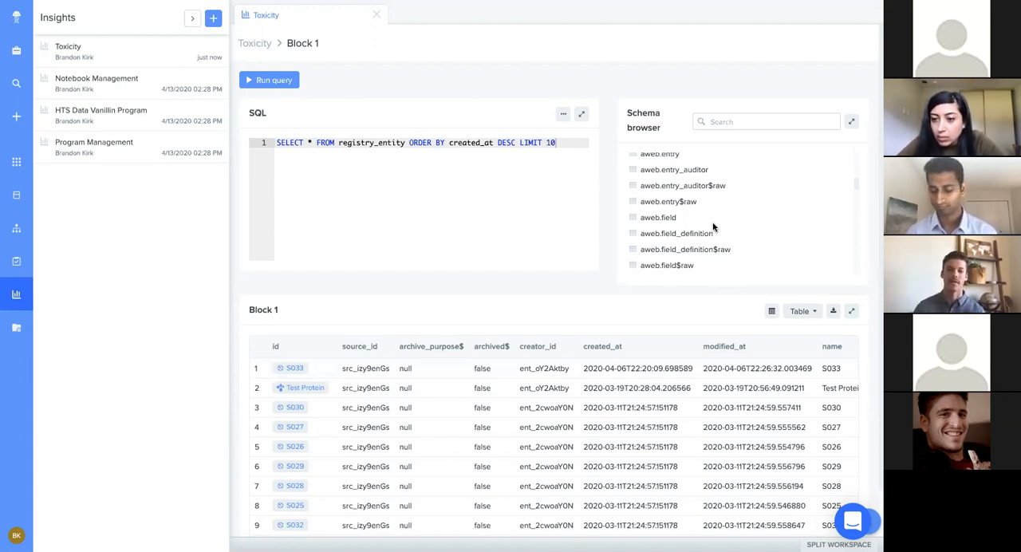
scroll(715, 233, down, 4)
scroll(717, 240, down, 5)
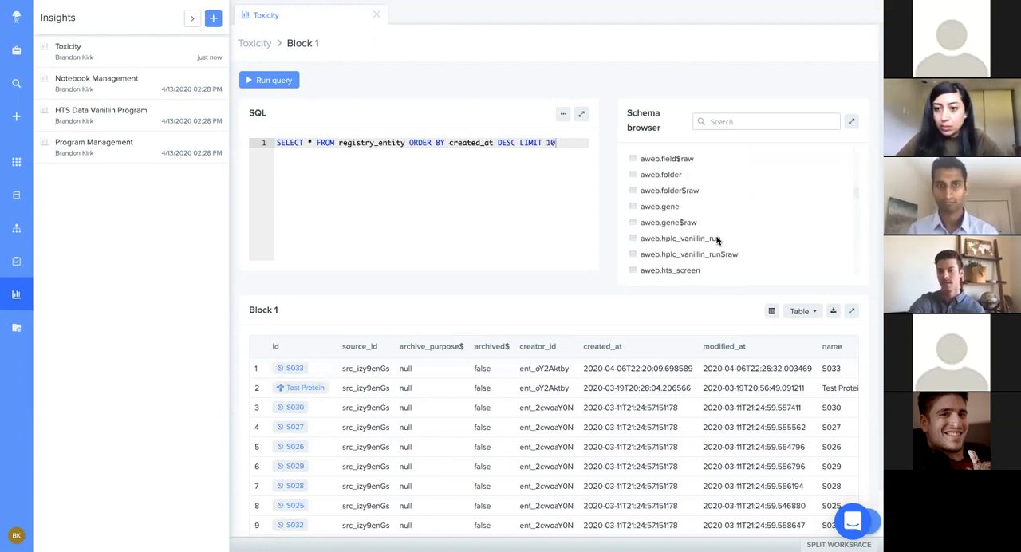
scroll(717, 239, down, 2)
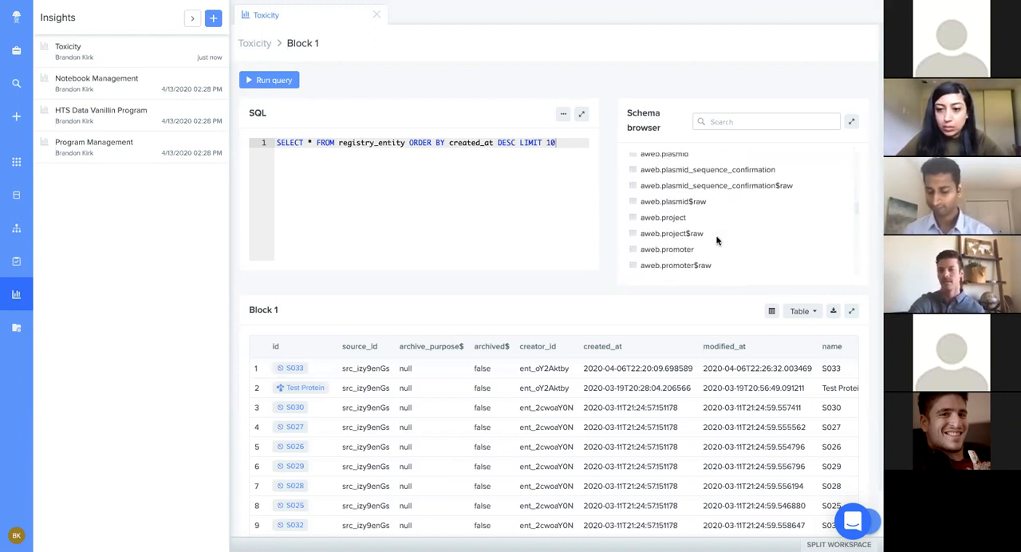
Step: Search the schema browser for "strain" and open the preview of the aweb.strain table
click(720, 122)
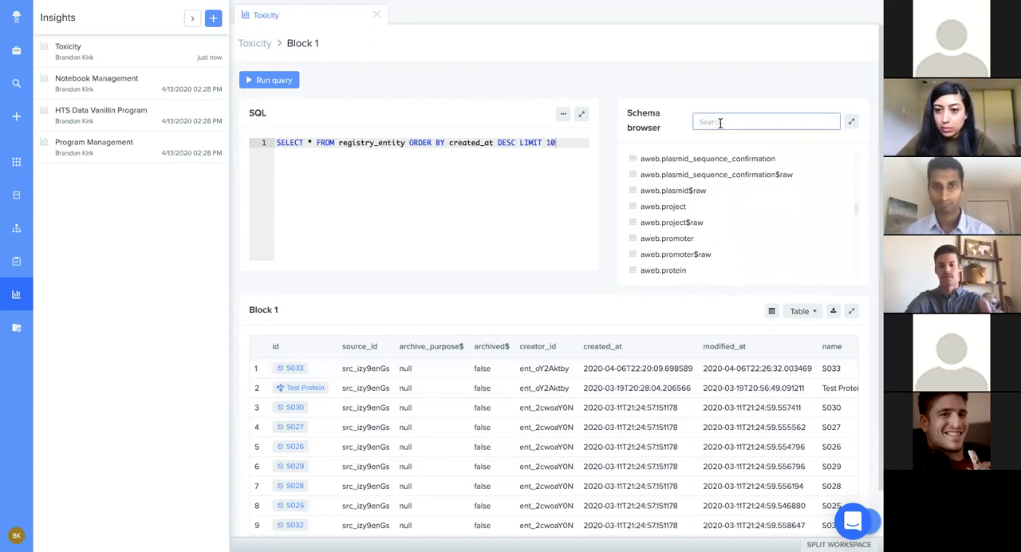
text(strain)
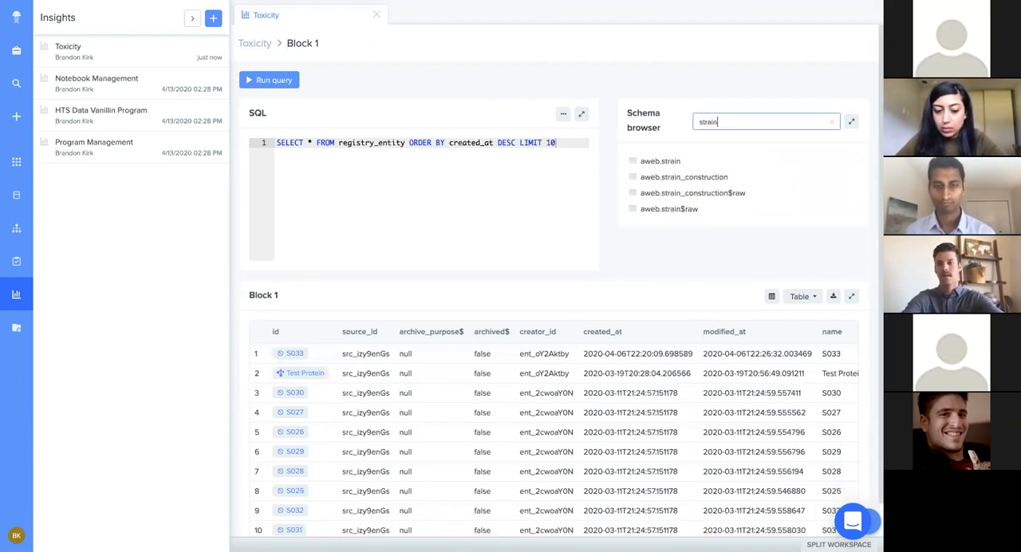
click(651, 163)
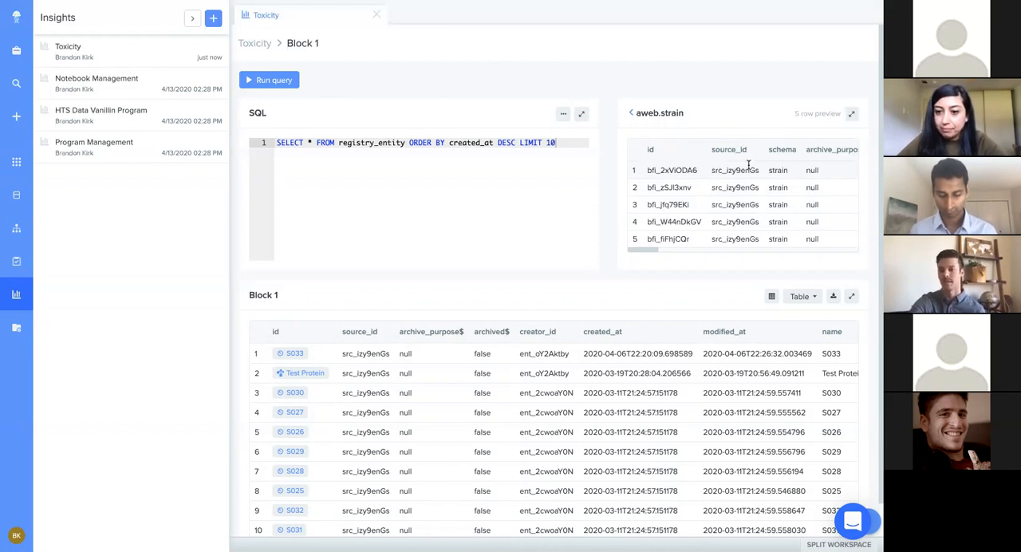
Step: Examine the columns of the aweb.strain preview, from creation details through plasmid and parent strain to resistance and genetic background
scroll(749, 165, right, 5)
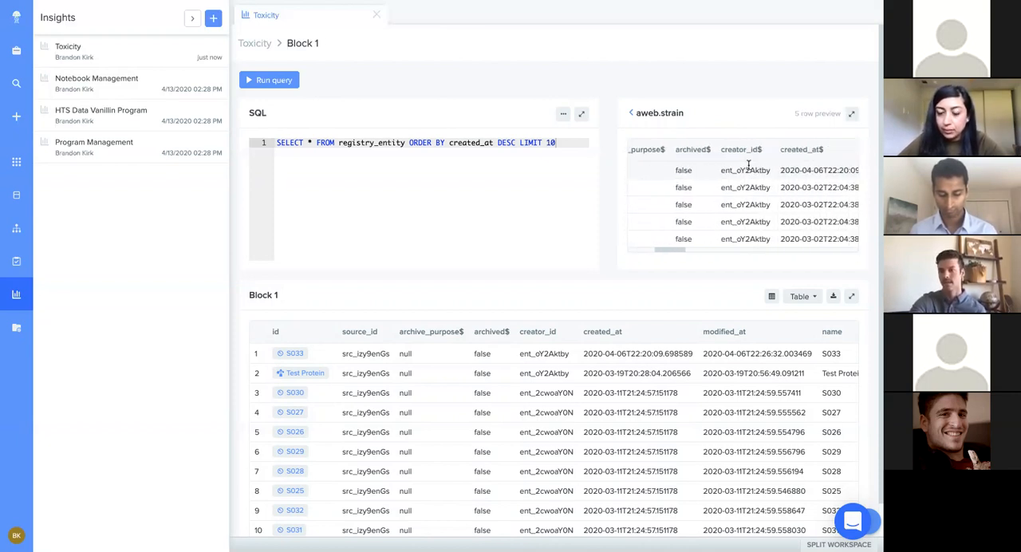
scroll(749, 169, right, 2)
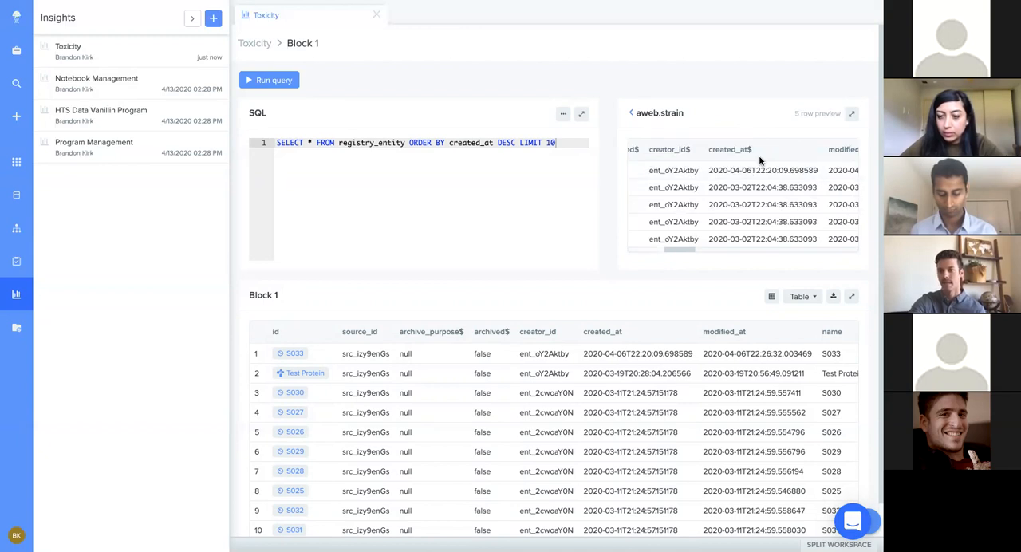
scroll(759, 160, right, 3)
scroll(758, 155, right, 6)
scroll(759, 155, right, 6)
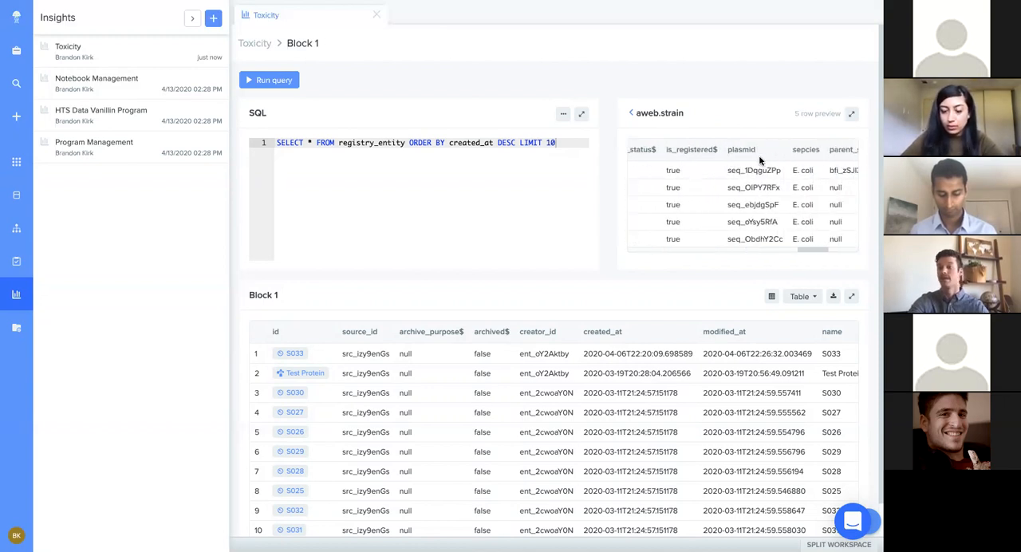
scroll(758, 154, right, 3)
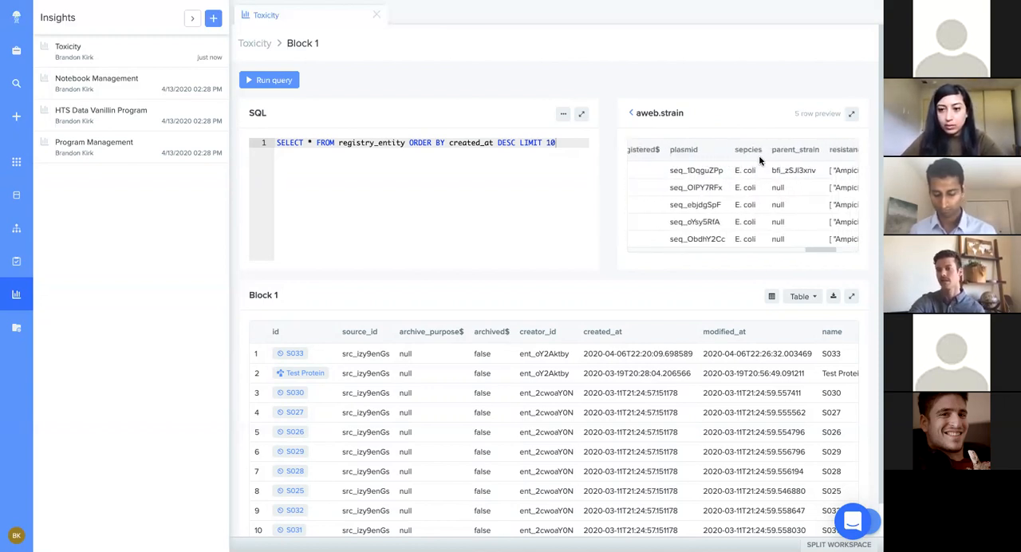
scroll(730, 146, right, 3)
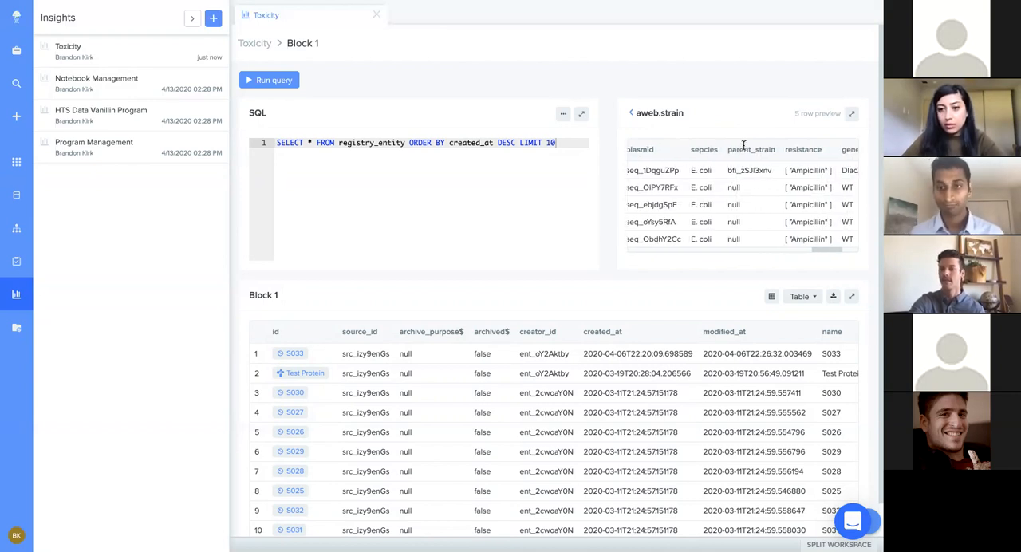
scroll(738, 150, right, 3)
scroll(738, 151, right, 4)
scroll(794, 149, right, 2)
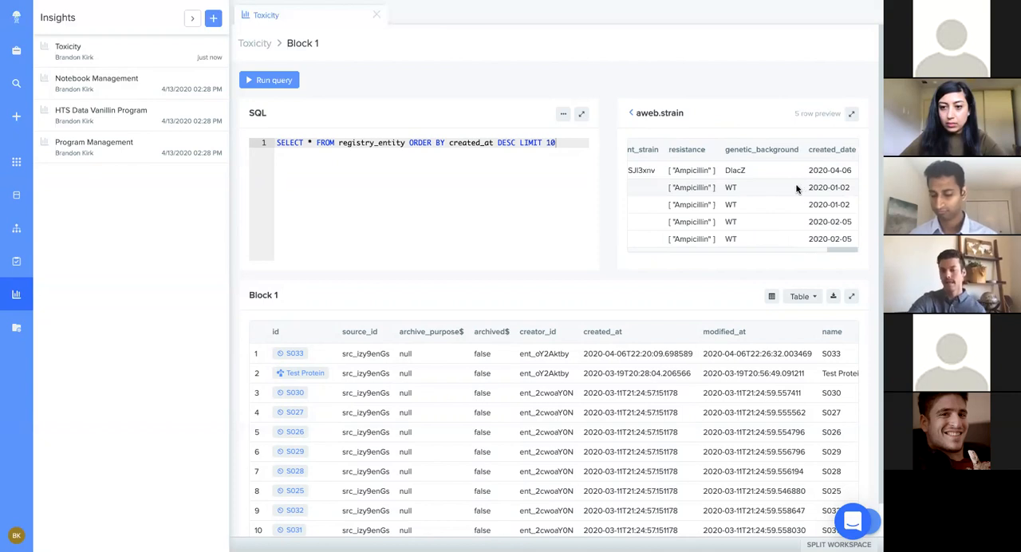
scroll(779, 184, left, 10)
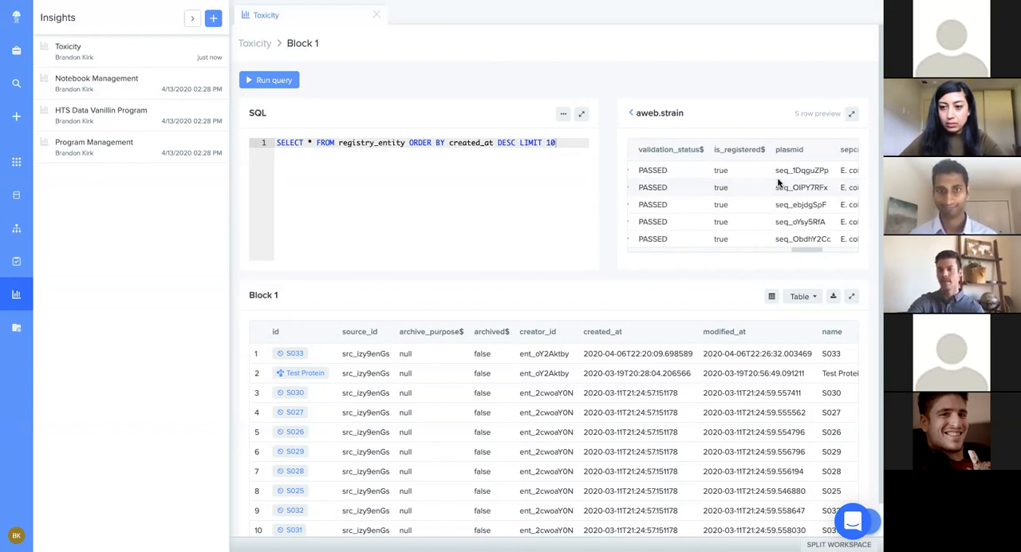
scroll(779, 184, left, 2)
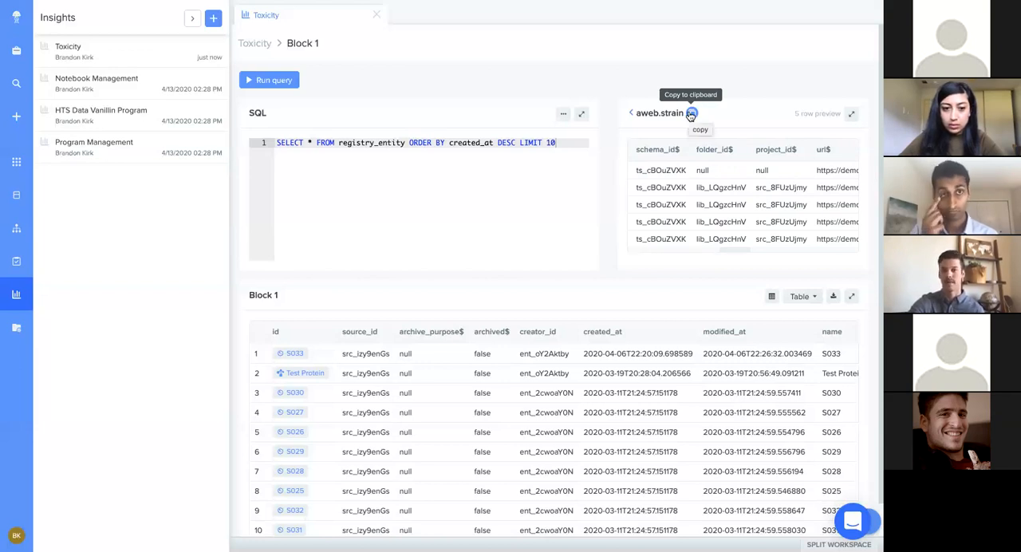
Step: Copy the aweb.strain table name and rewrite Block 1's query to select name$, created_date, genetic_background, resistance and id
click(691, 114)
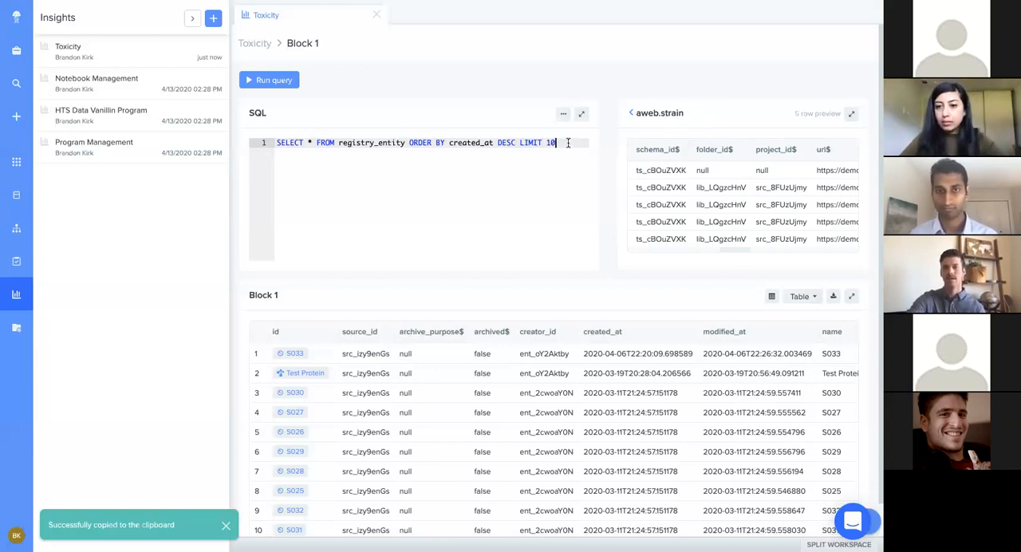
drag(325, 145, 309, 142)
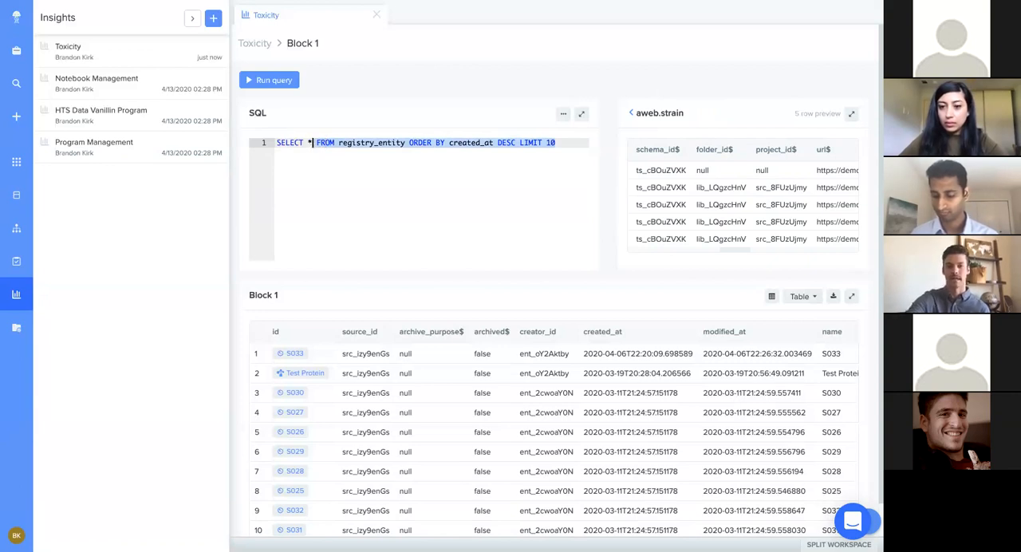
key(BackSpace)
text(name$, )
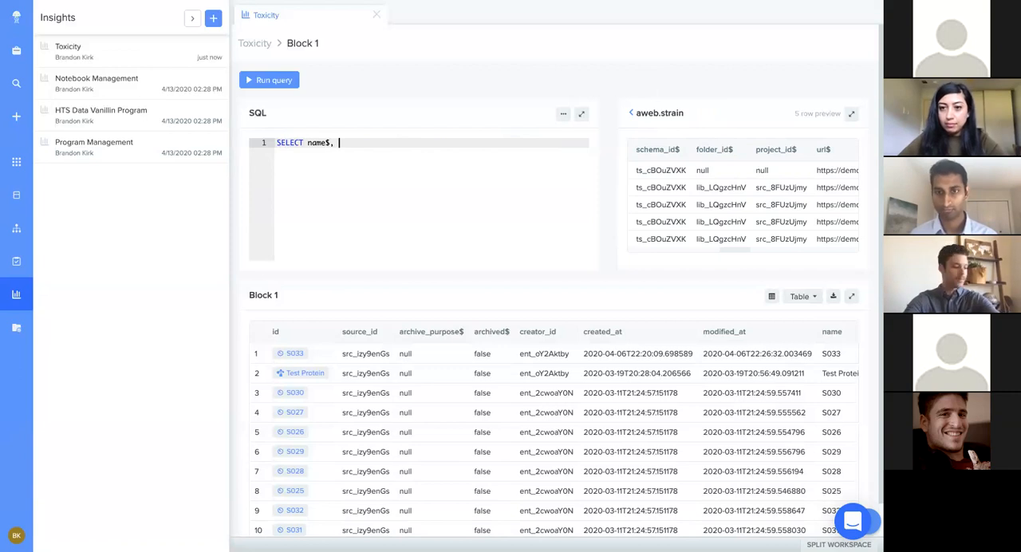
text(create)
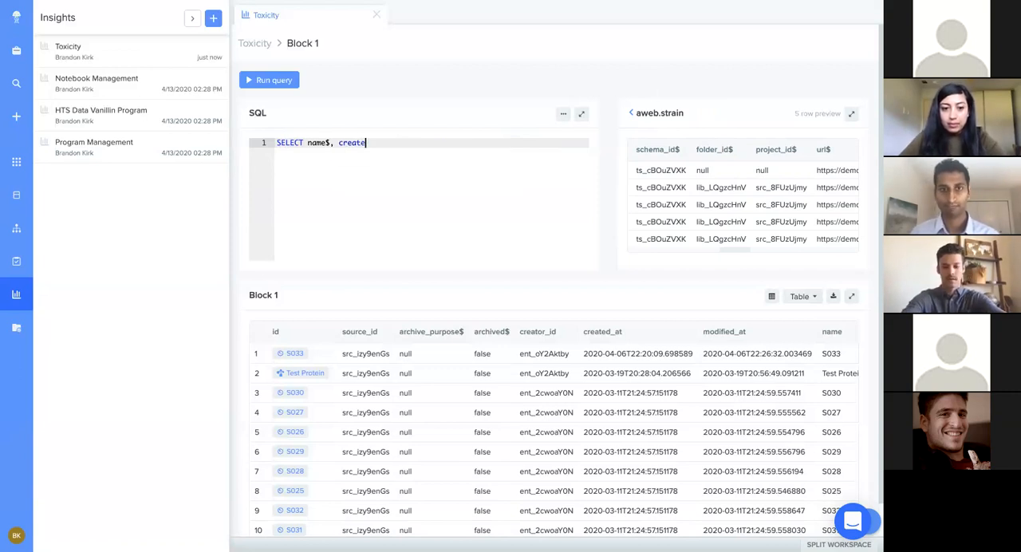
text(d_date,)
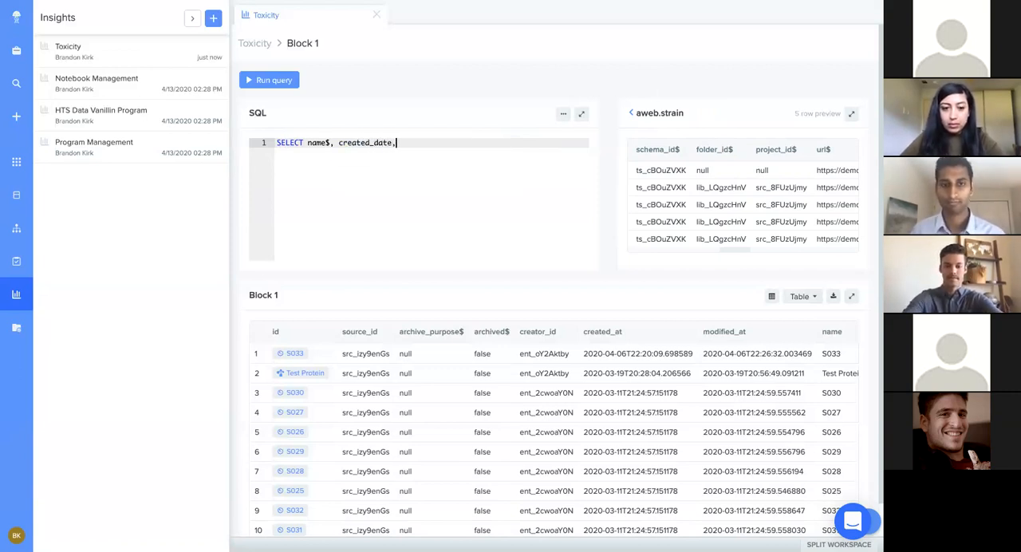
text( geneti)
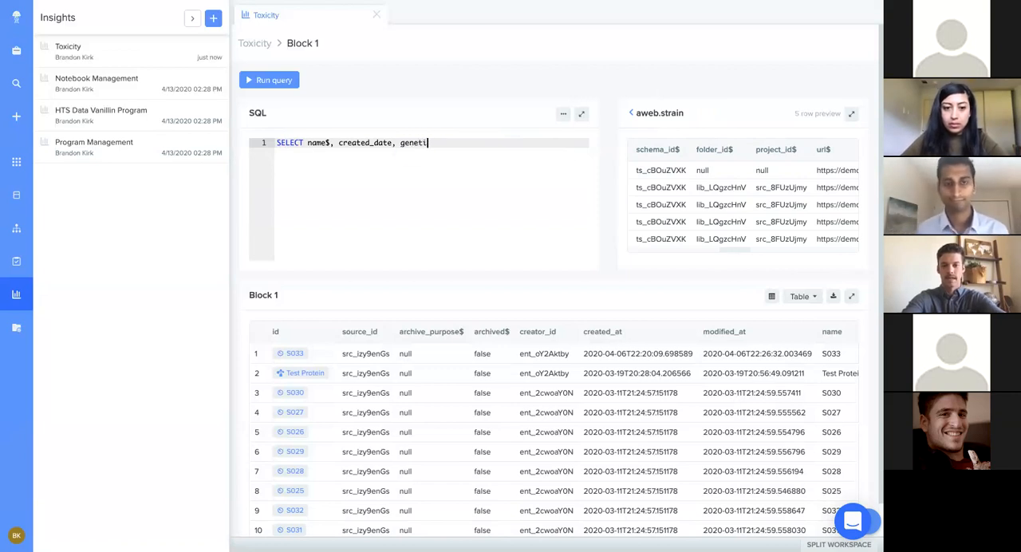
text(c_background)
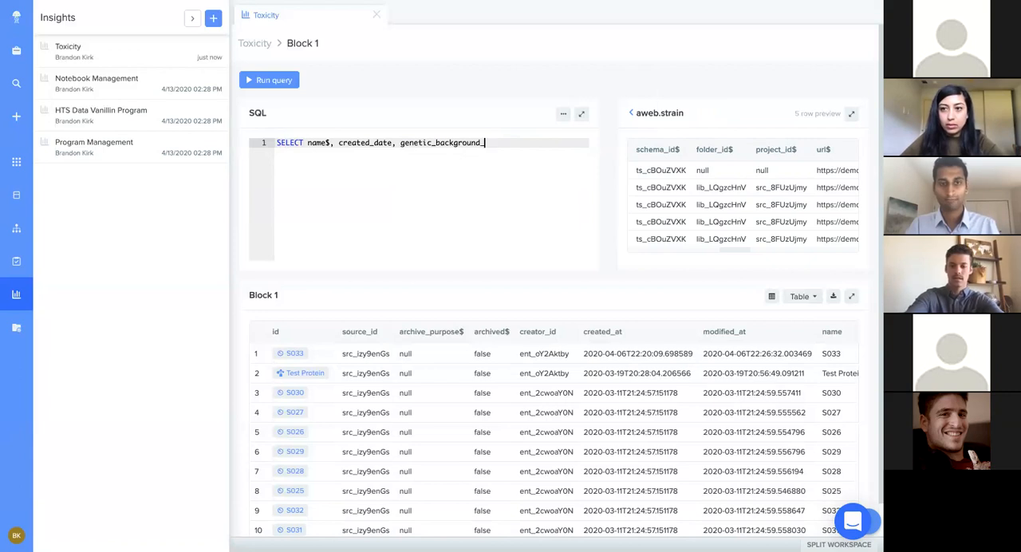
text(, )
text(r)
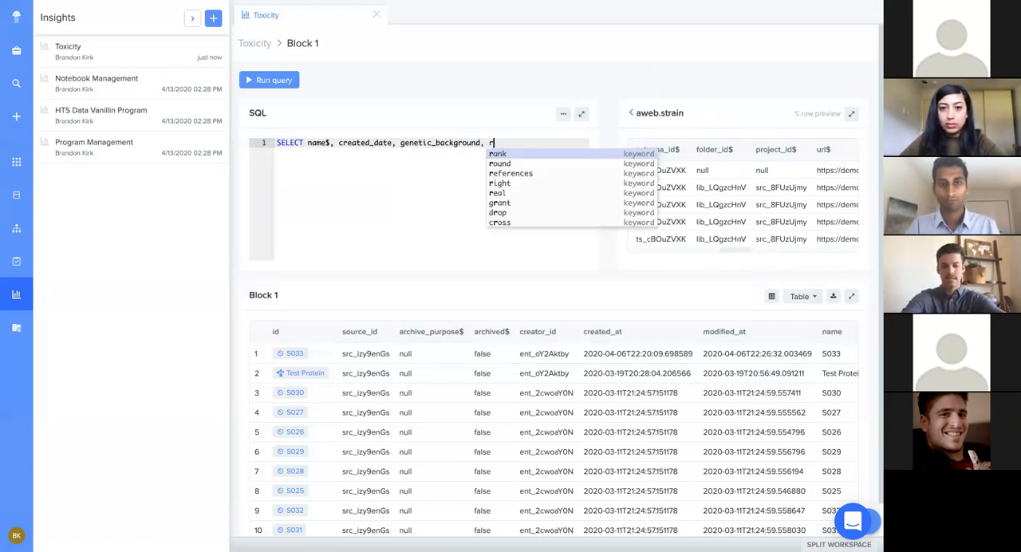
text(esistance, id)
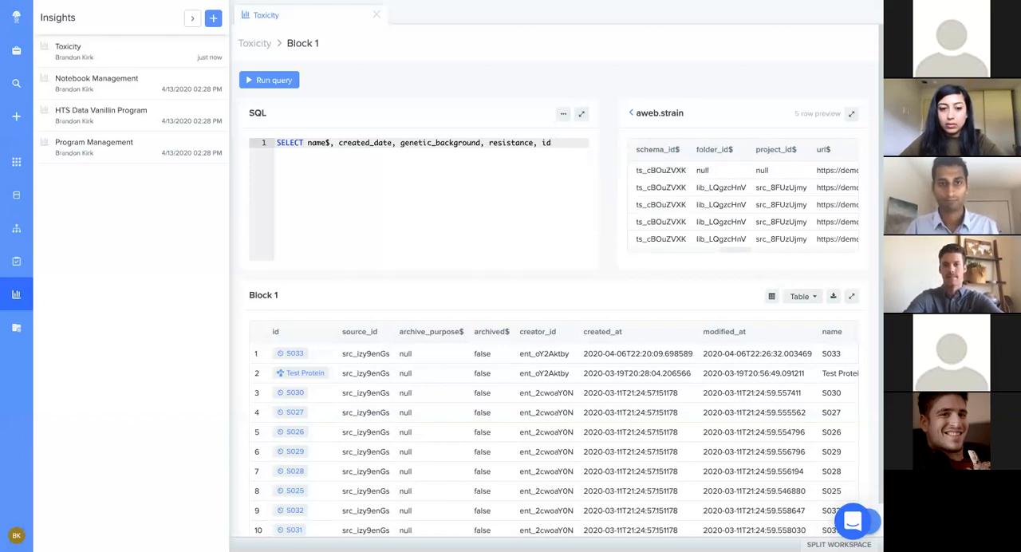
Step: Add a second query line reading FROM aweb.strain and run the query
key(Return)
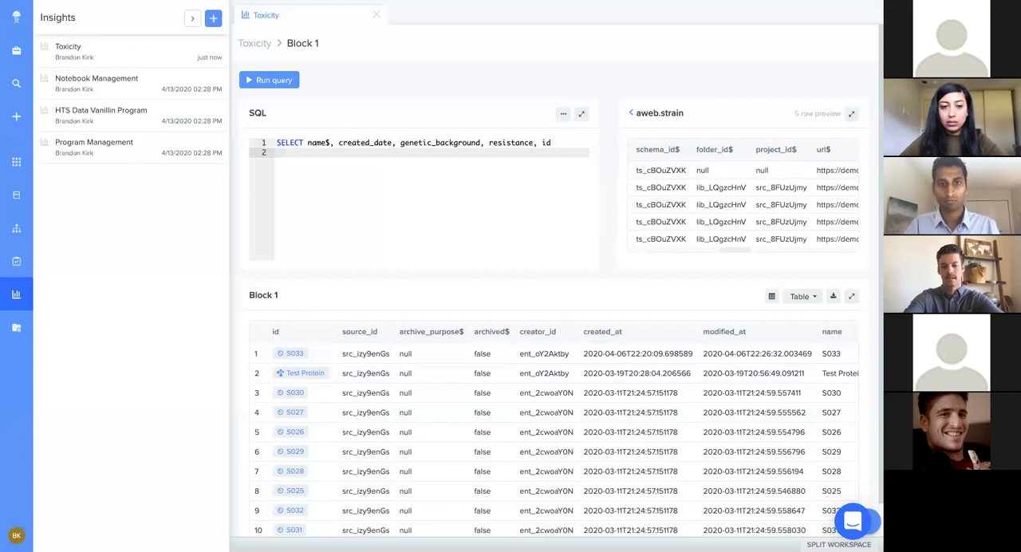
text(FRO)
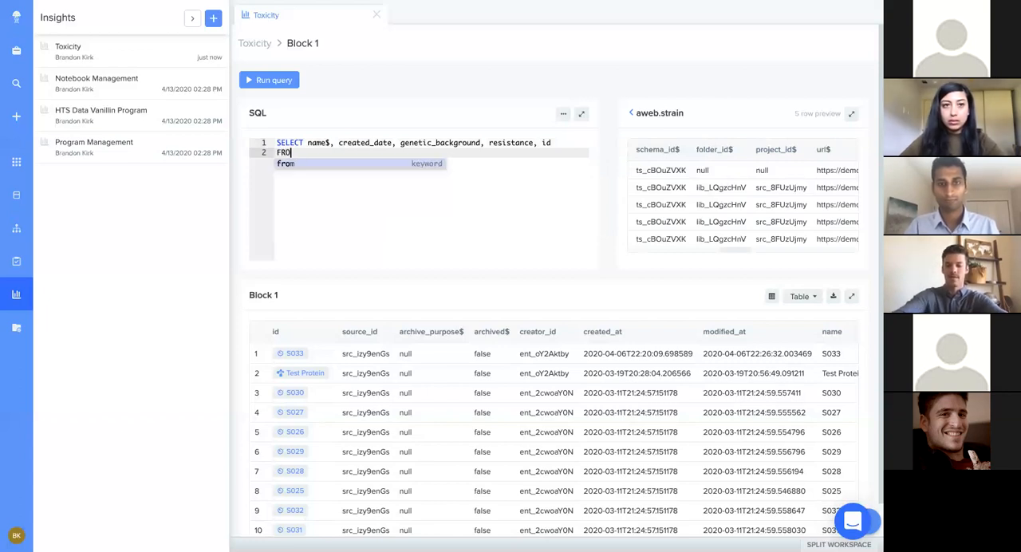
text(M aweb.strain)
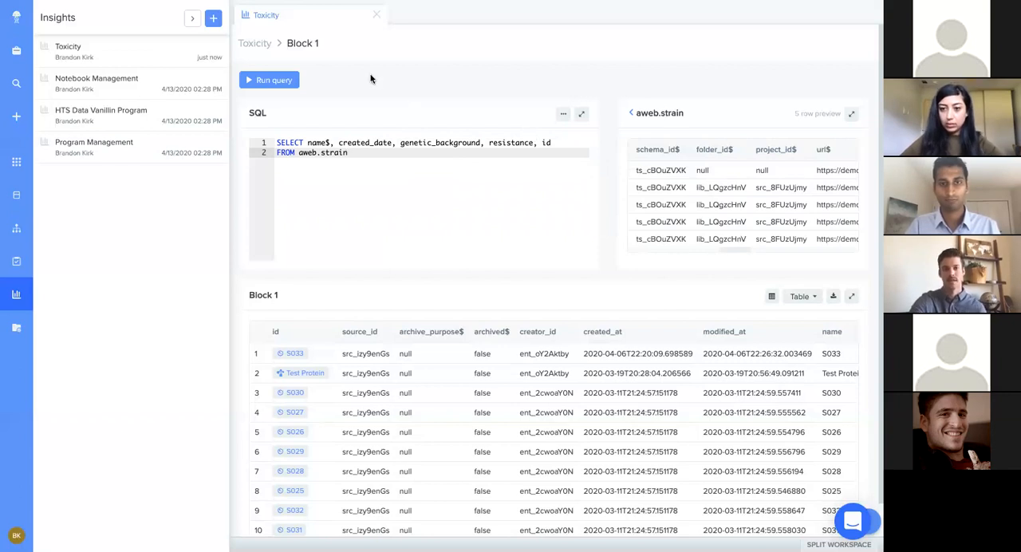
click(272, 83)
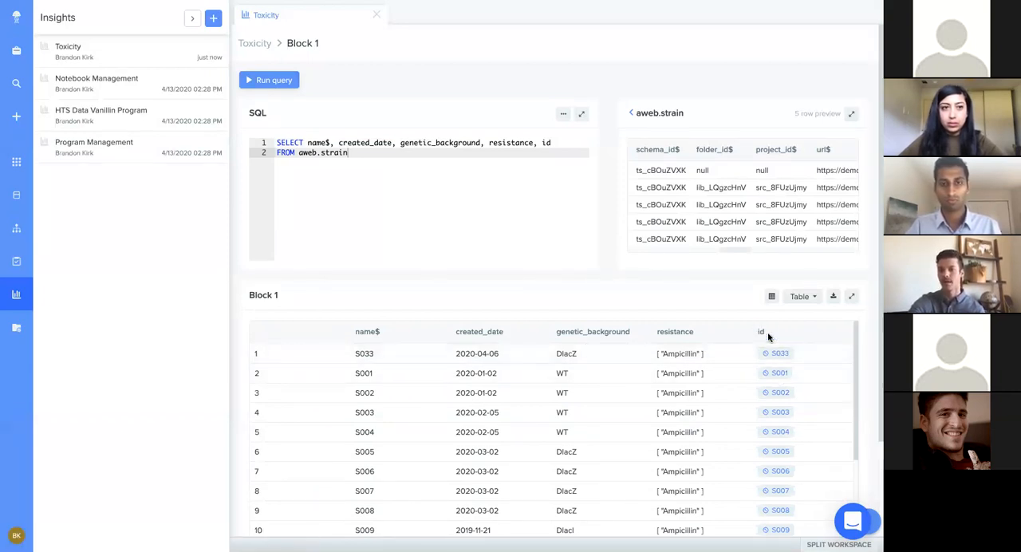
Step: Compare the id column in the aweb.strain preview with the linked results, view strain S033's record, and return to the Toxicity query
scroll(693, 228, left, 5)
scroll(692, 227, left, 3)
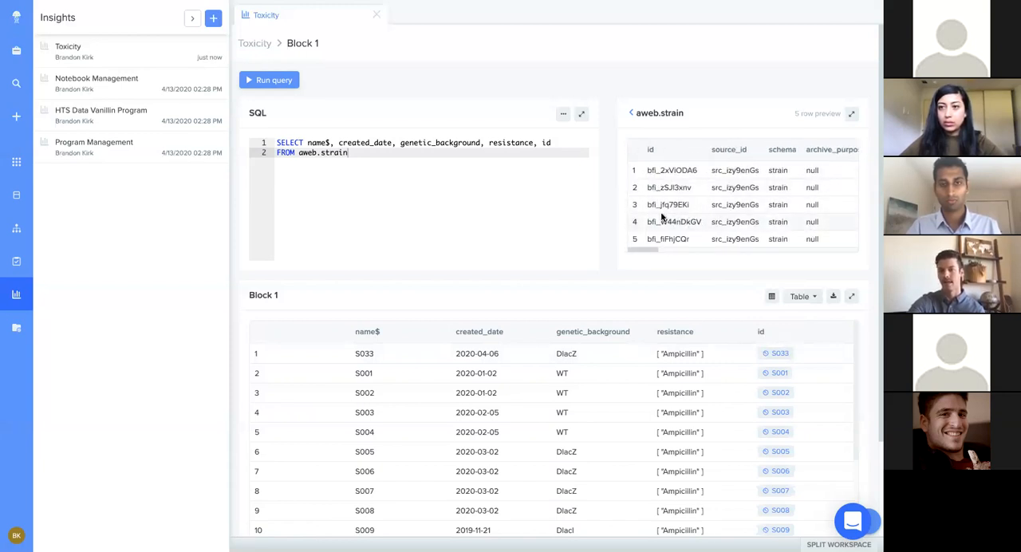
click(772, 356)
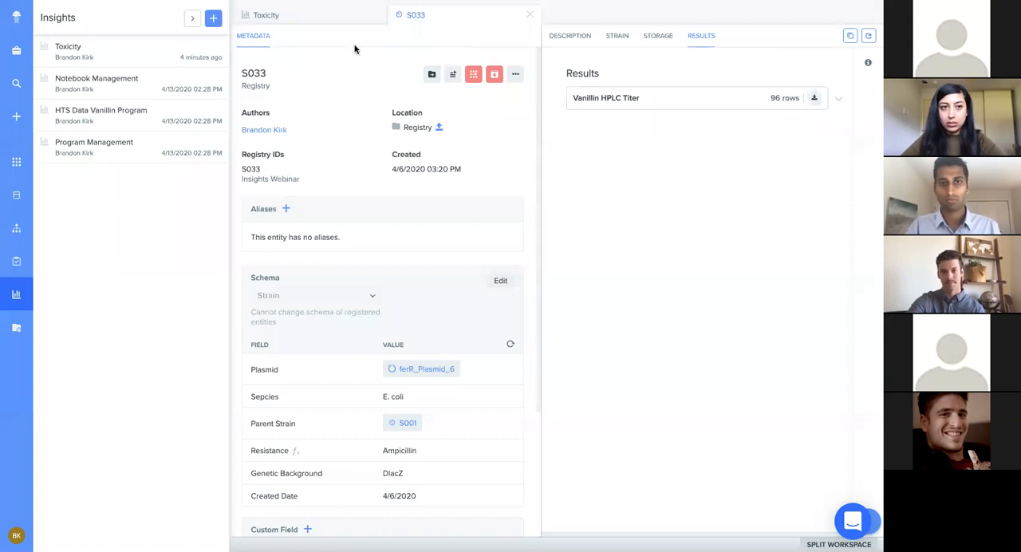
click(330, 18)
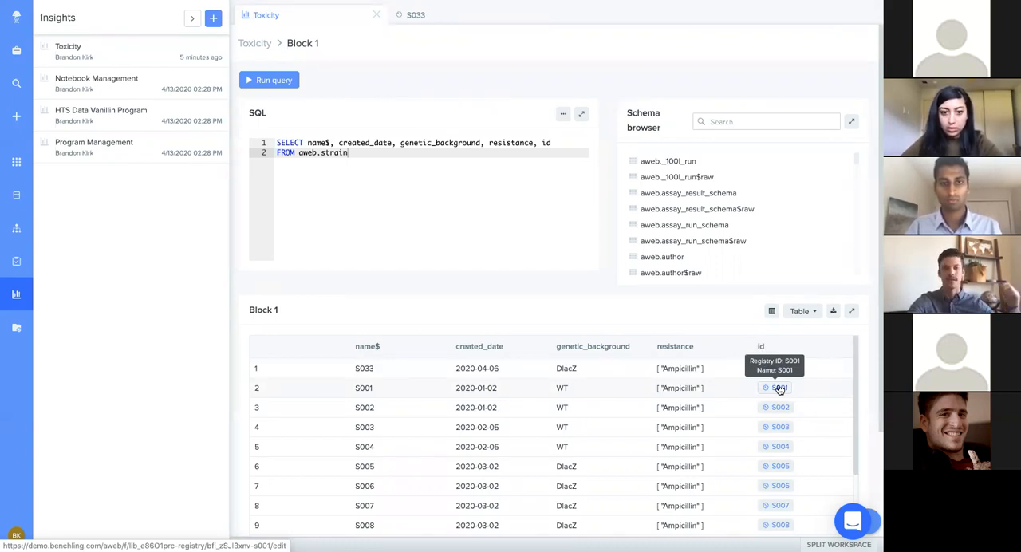
Step: View Block 1's results as raw output, examine the linked strain rows in the expanded table, and collapse it again
click(772, 314)
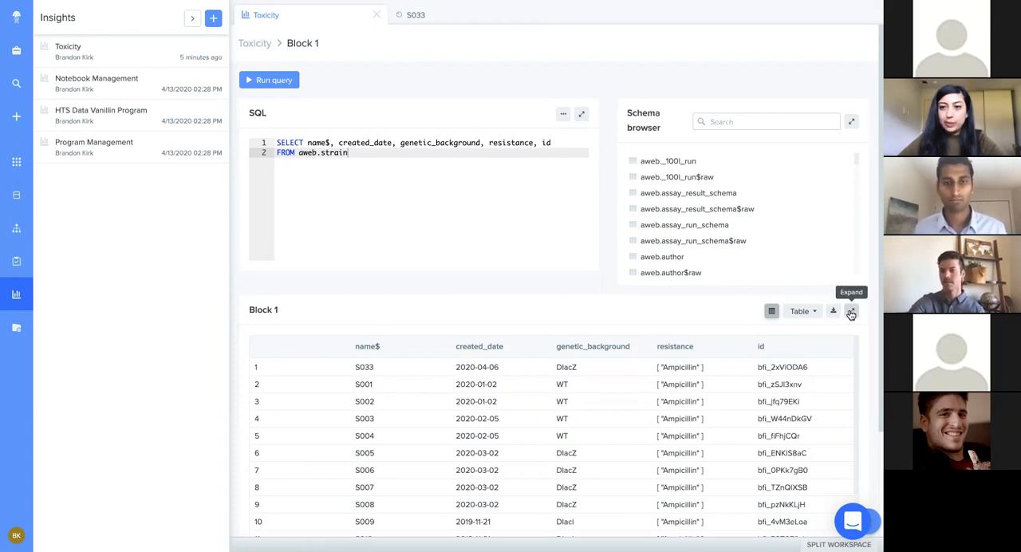
click(851, 312)
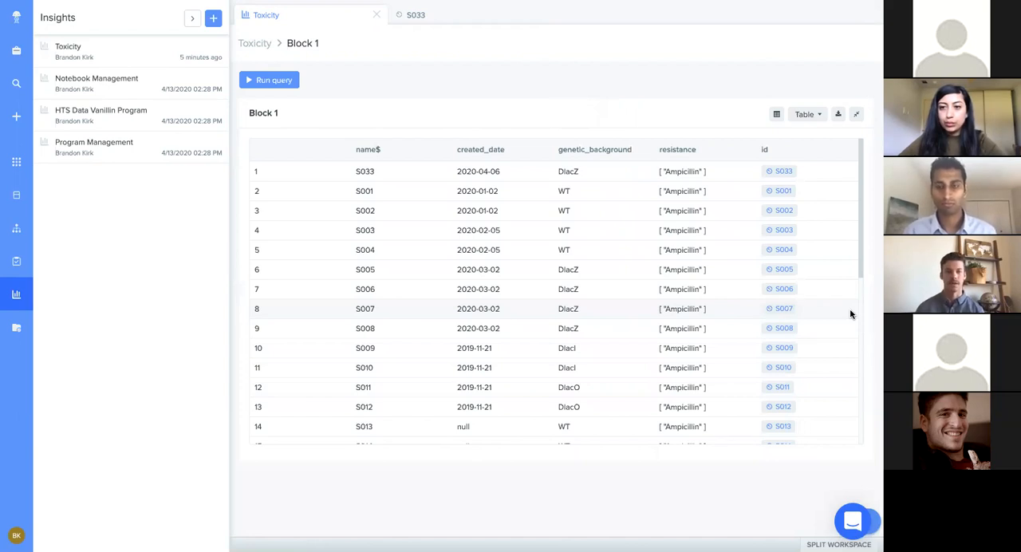
scroll(772, 298, down, 5)
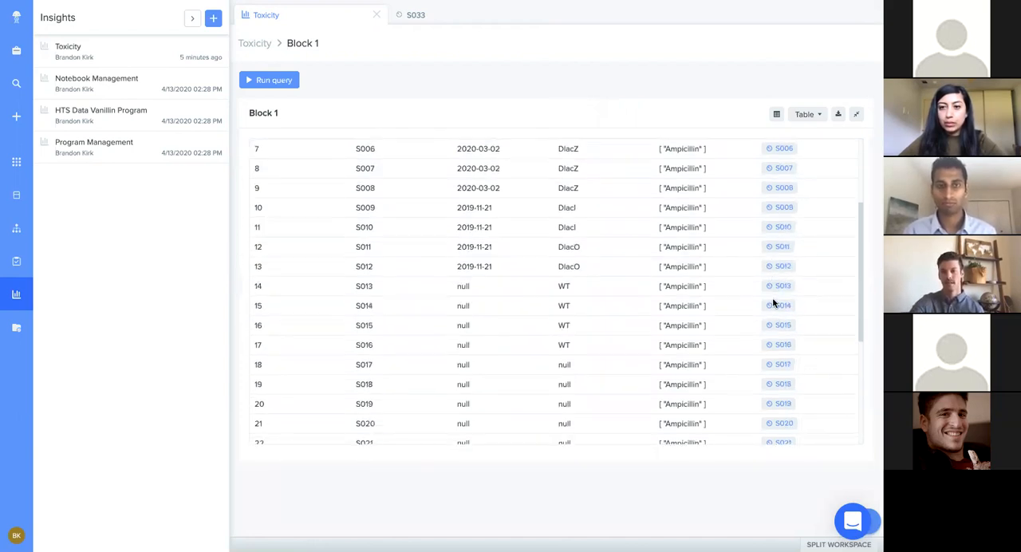
scroll(675, 278, down, 3)
scroll(675, 278, up, 6)
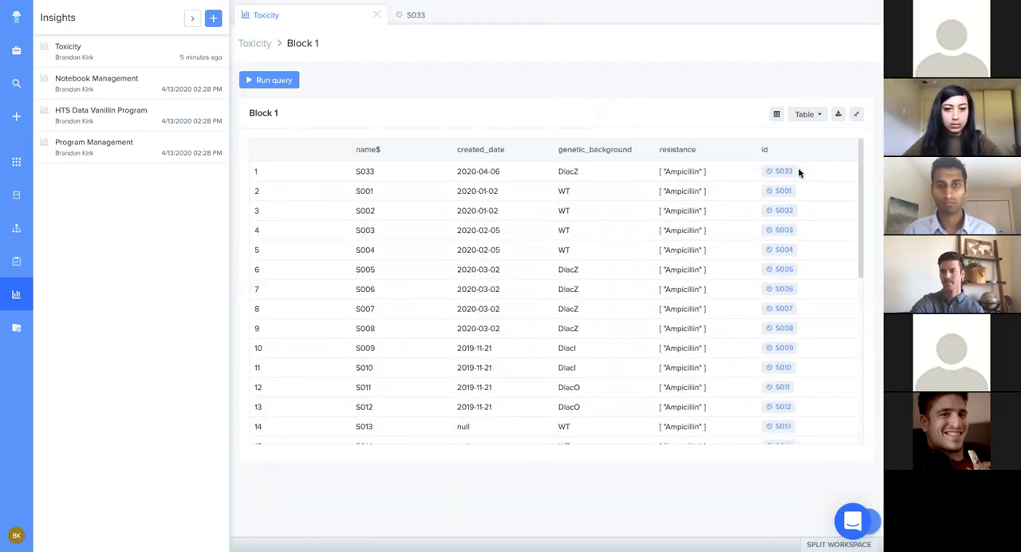
click(857, 115)
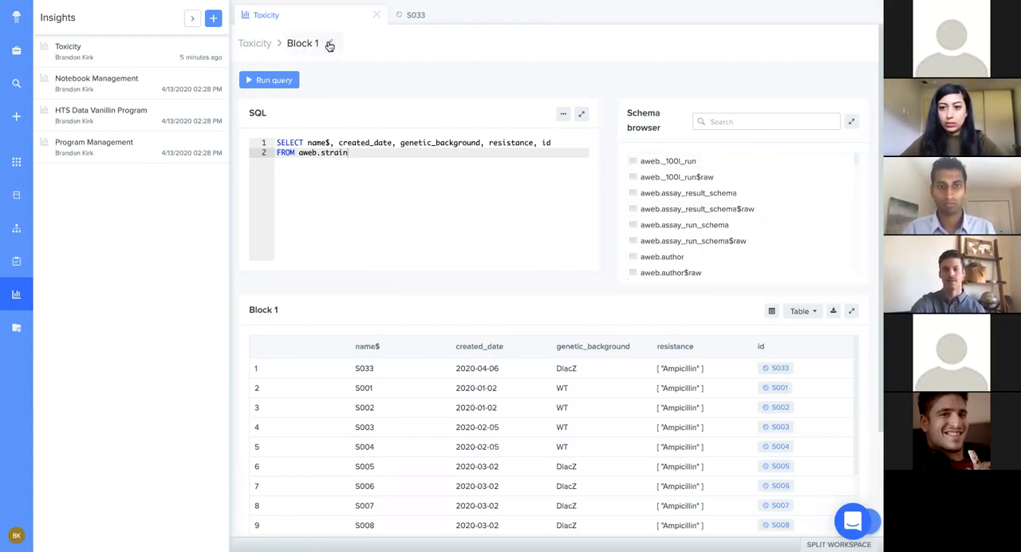
Step: Rename Block 1 as List Strains
click(330, 46)
text(List Strains)
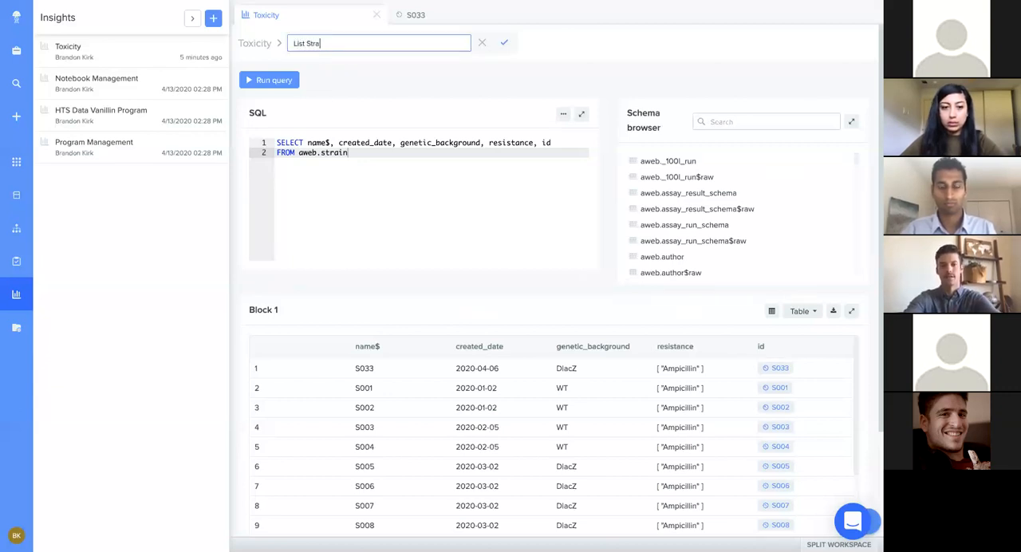
click(503, 45)
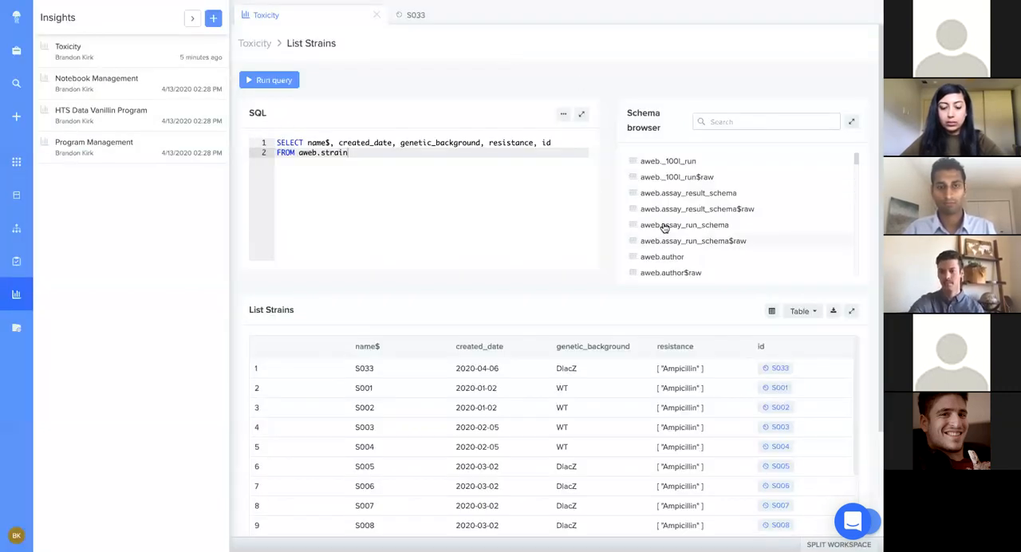
Step: Return to the Toxicity dashboard, add a second query block and name it Toxin Kill Curve
scroll(669, 321, down, 3)
scroll(670, 325, up, 2)
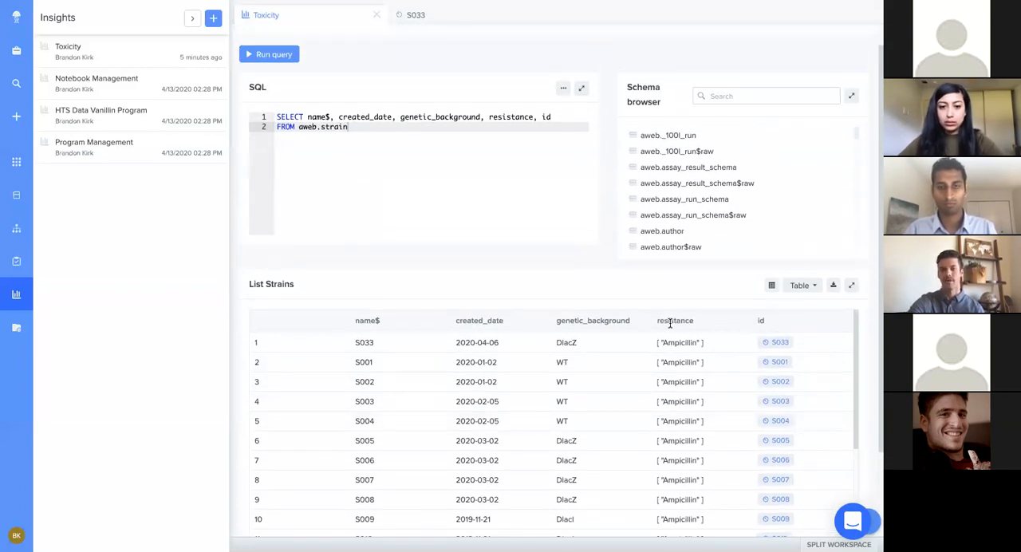
scroll(498, 142, up, 1)
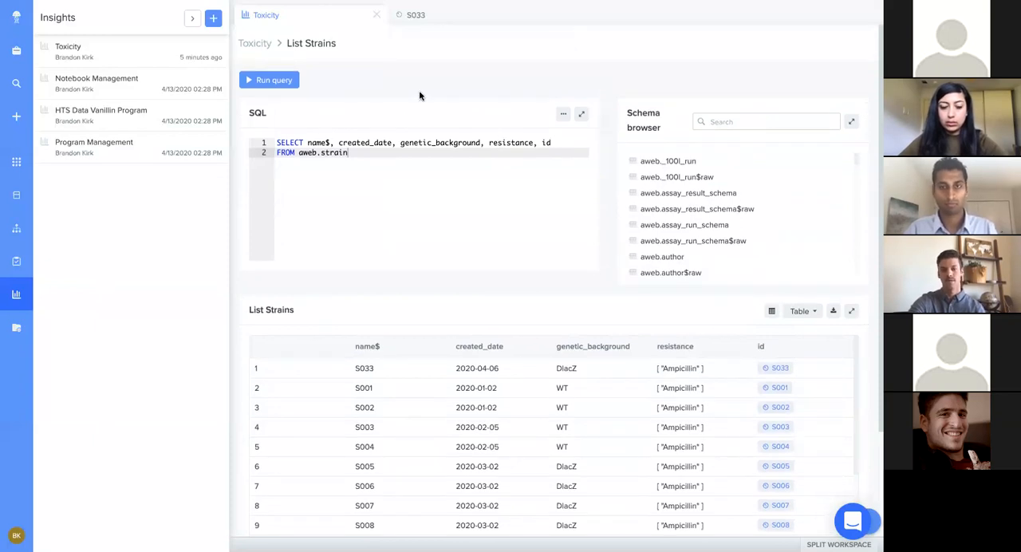
click(255, 44)
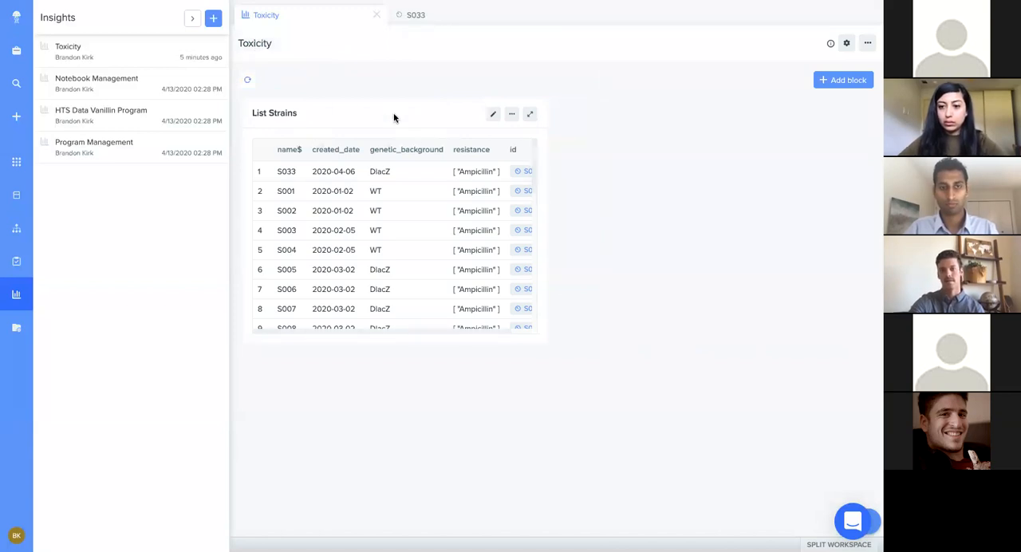
click(831, 85)
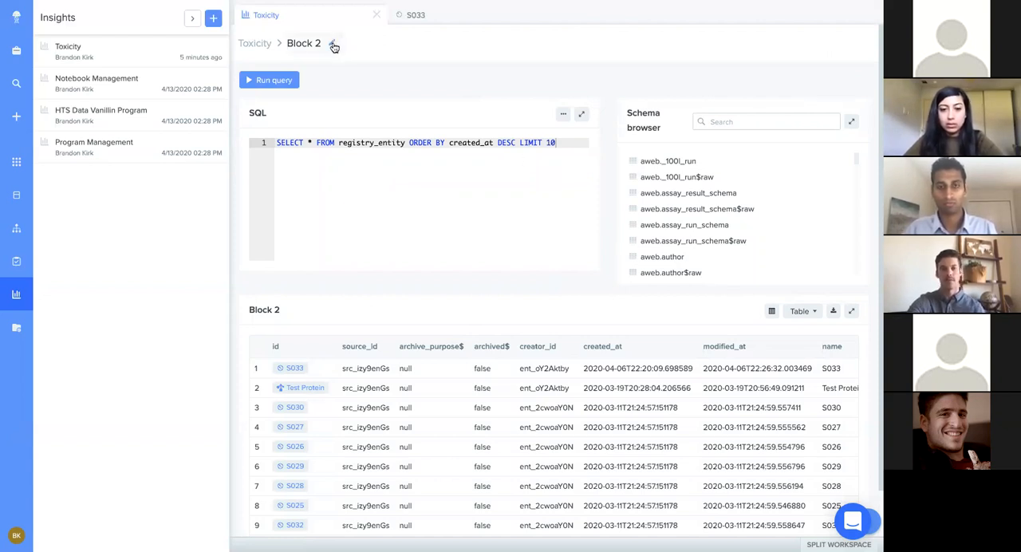
click(333, 46)
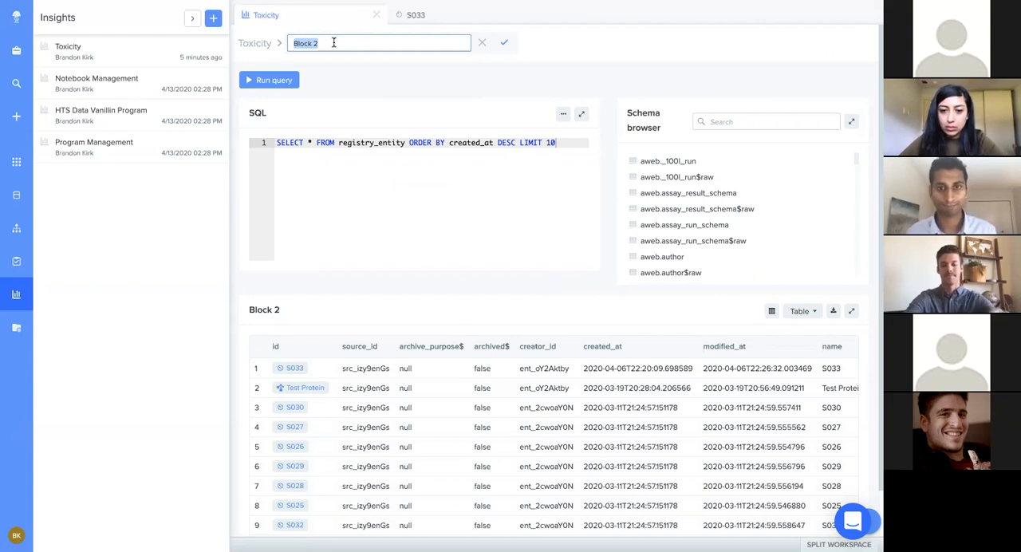
text(Tox)
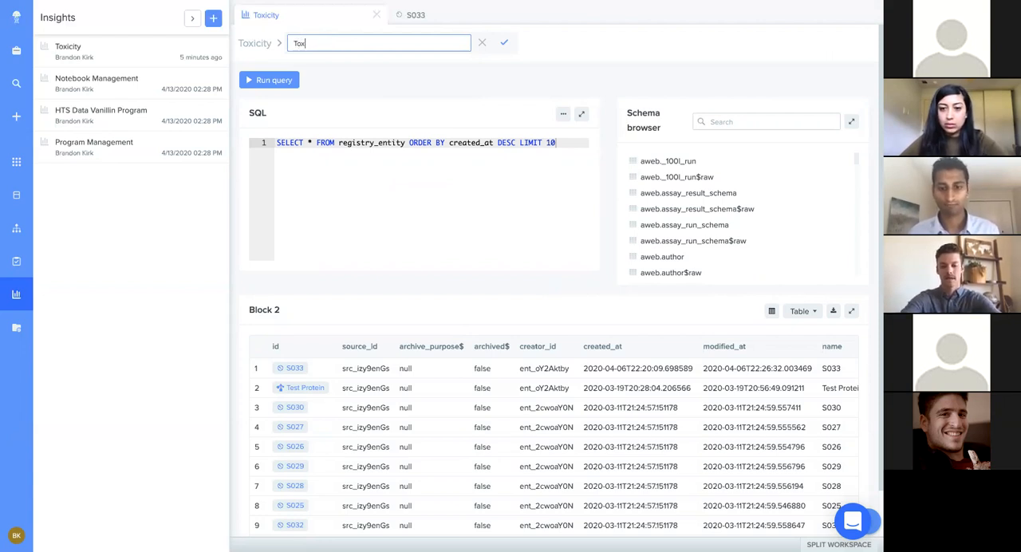
text(in Kill C)
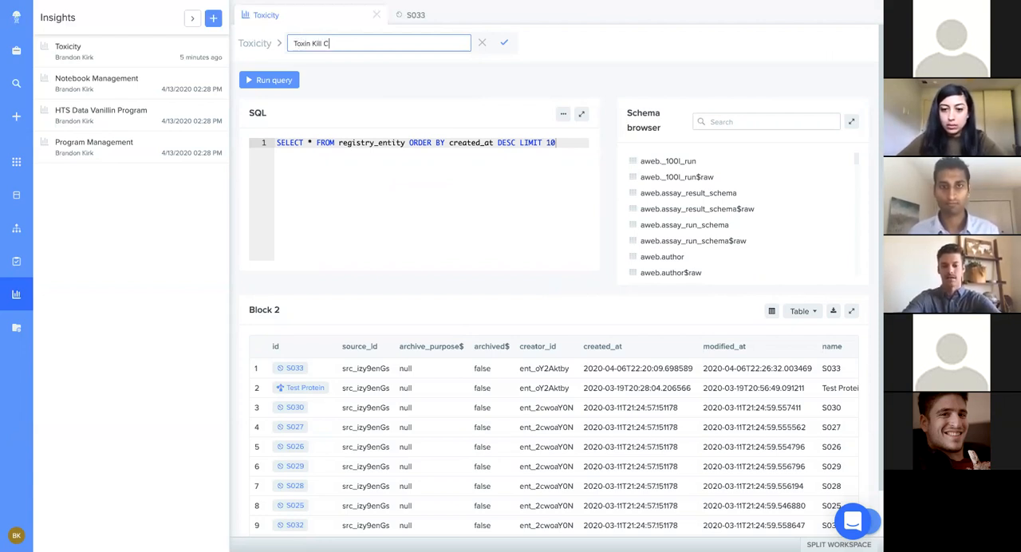
text(urve)
click(505, 42)
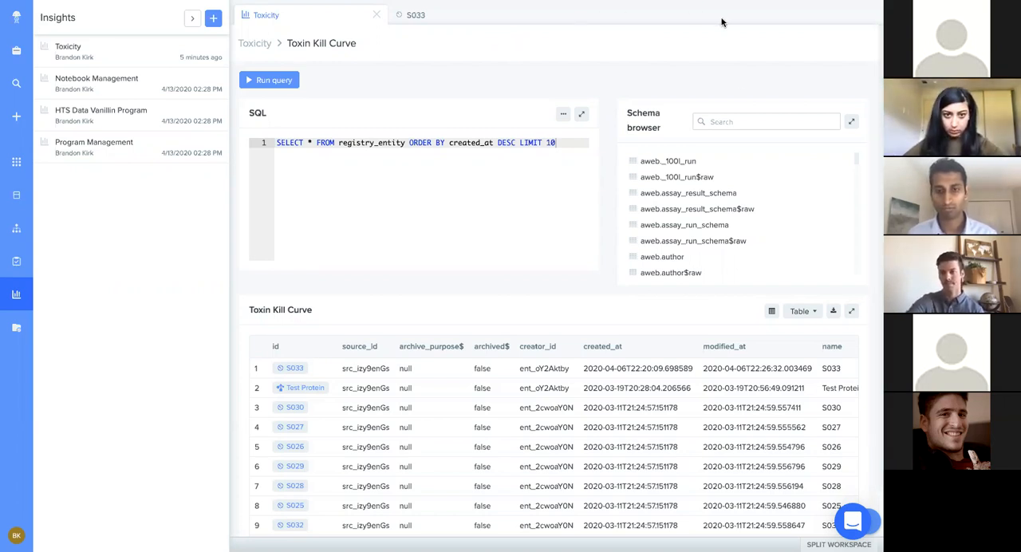
Step: Find the aweb.toxin_kill_curve$raw table in the schema browser, open its preview and examine its columns
scroll(750, 197, down, 1)
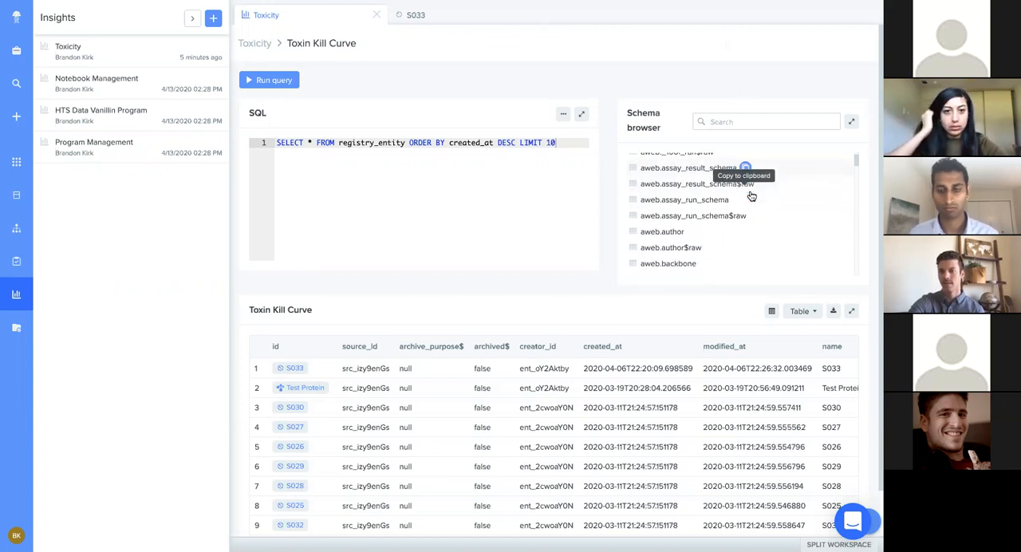
scroll(751, 197, down, 15)
scroll(751, 197, down, 10)
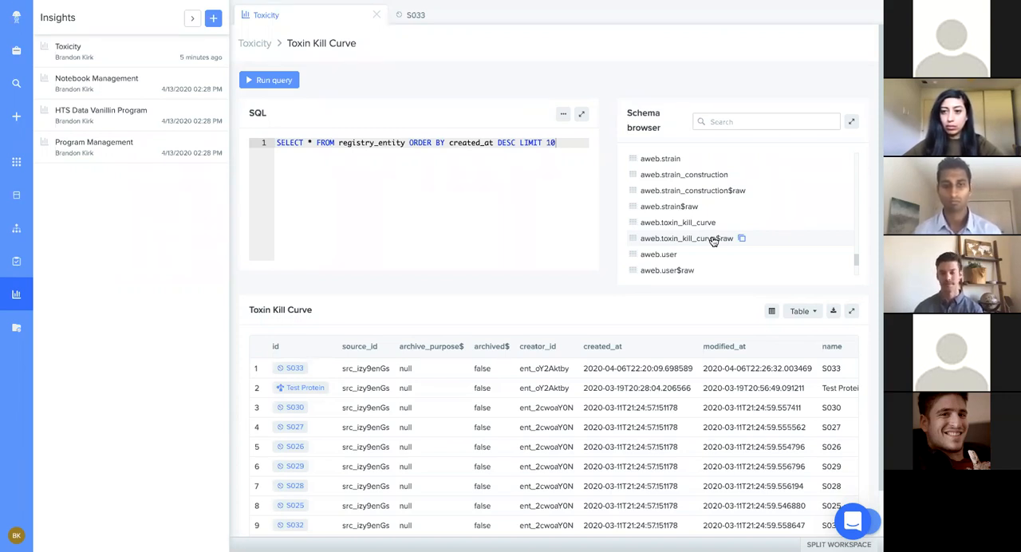
click(686, 238)
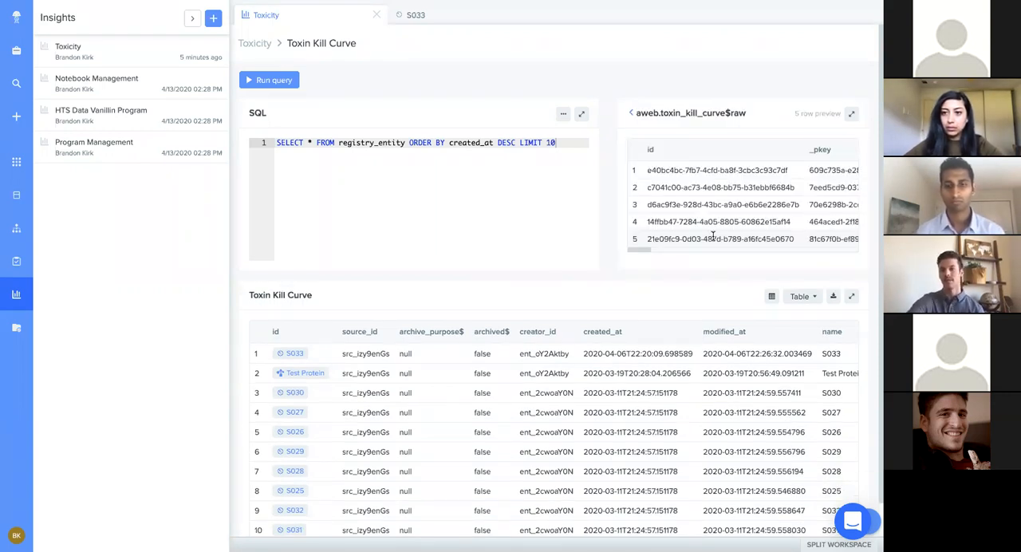
scroll(698, 195, right, 10)
scroll(698, 196, right, 10)
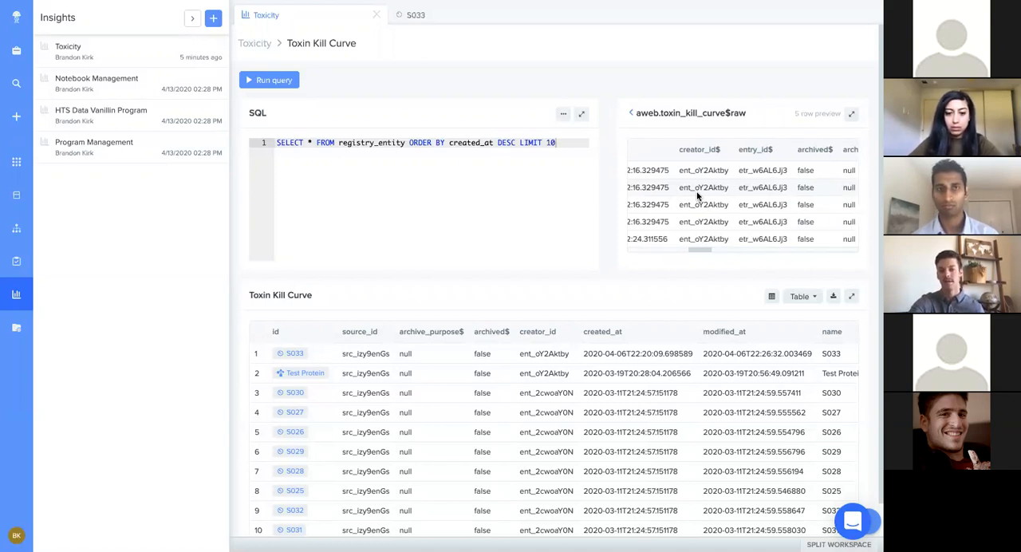
Step: Examine the remaining columns of the aweb.toxin_kill_curve$raw preview, through to entity, toxin, dose_ugml and colony_count
scroll(698, 196, right, 10)
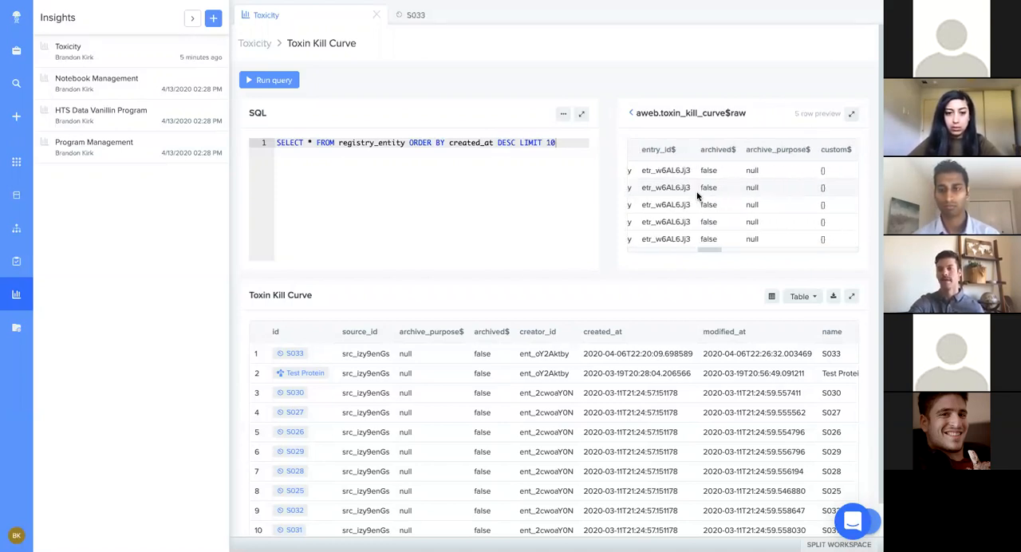
scroll(697, 195, right, 10)
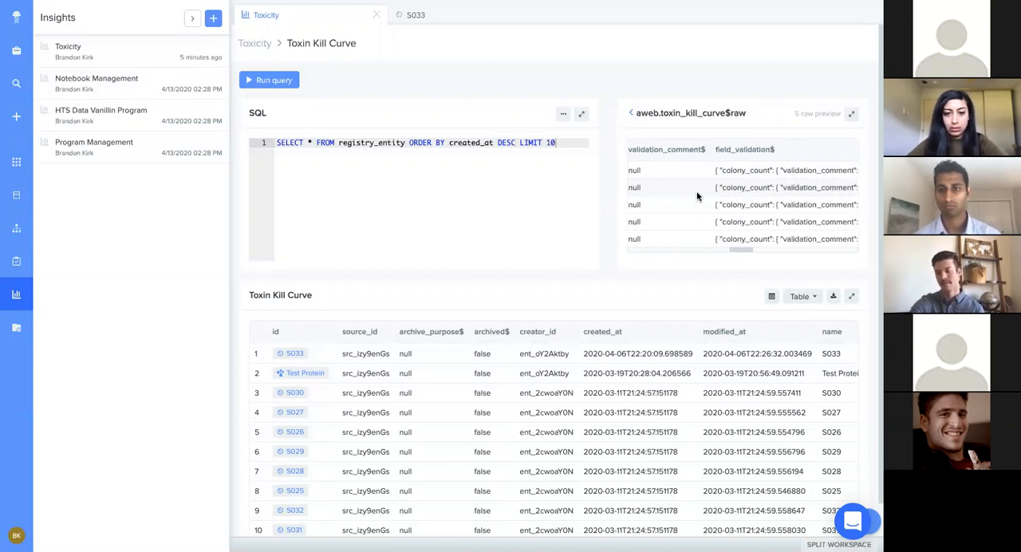
scroll(697, 195, right, 10)
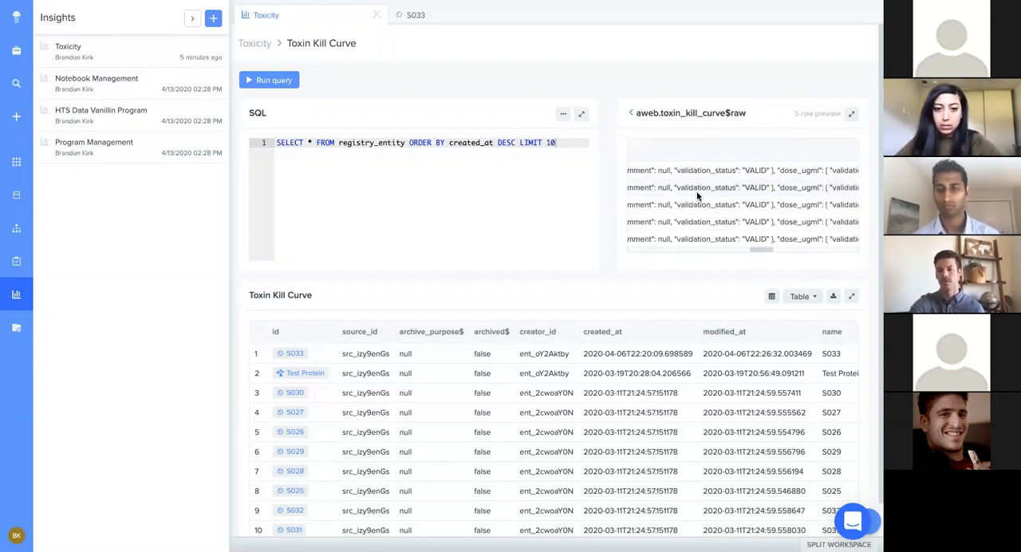
scroll(697, 196, right, 10)
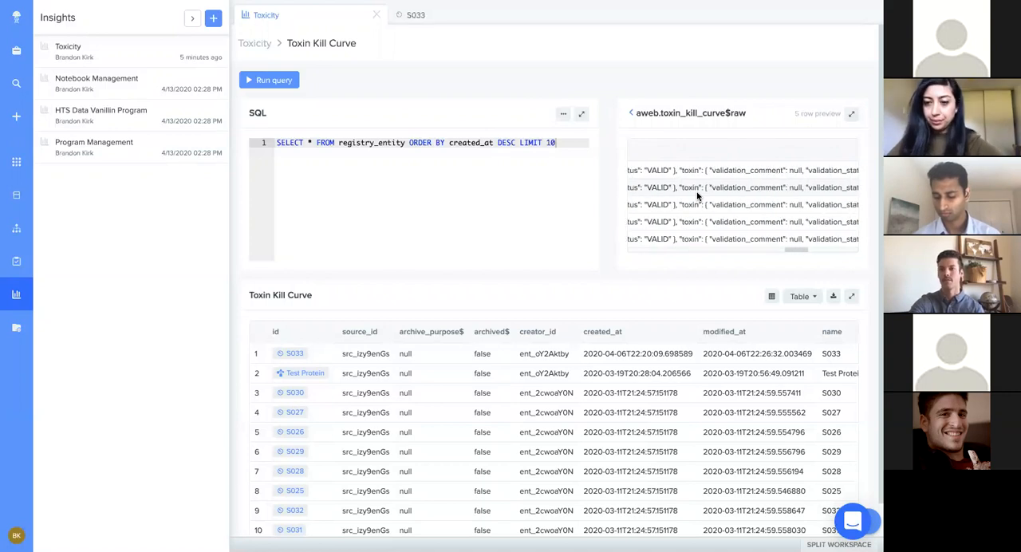
scroll(697, 196, right, 10)
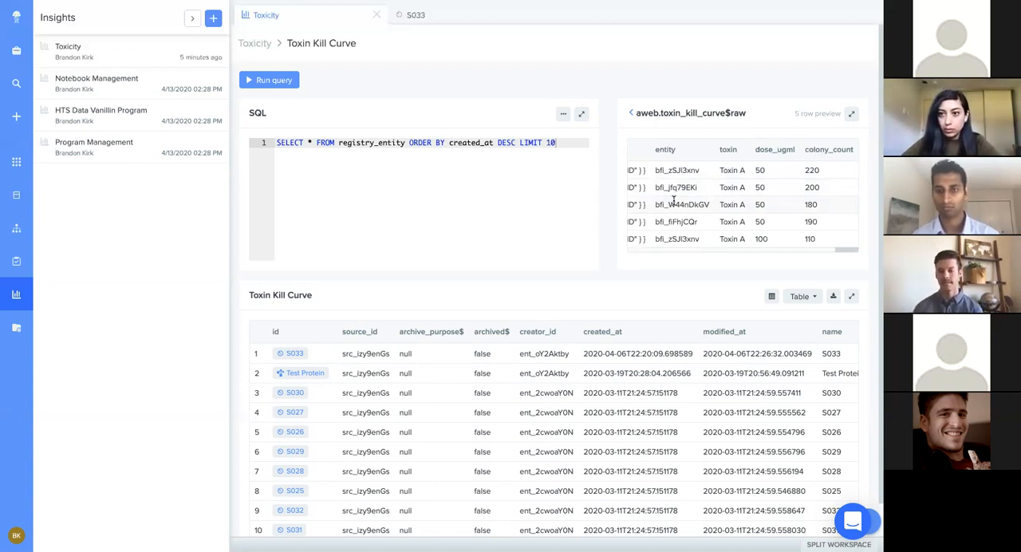
click(754, 113)
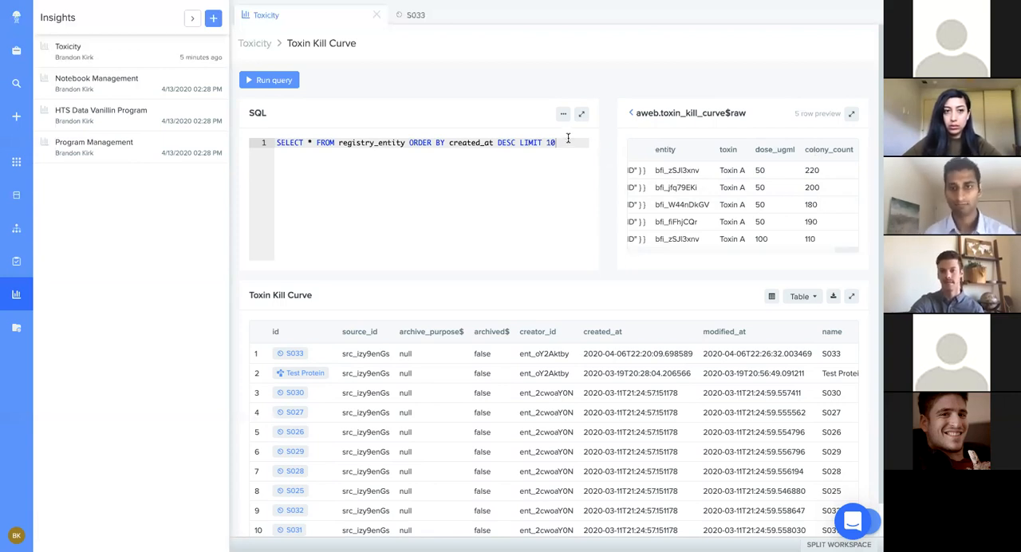
Step: Clear everything after SELECT in the default Toxin Kill Curve query and enter a.name$ as the first column
drag(566, 143, 338, 142)
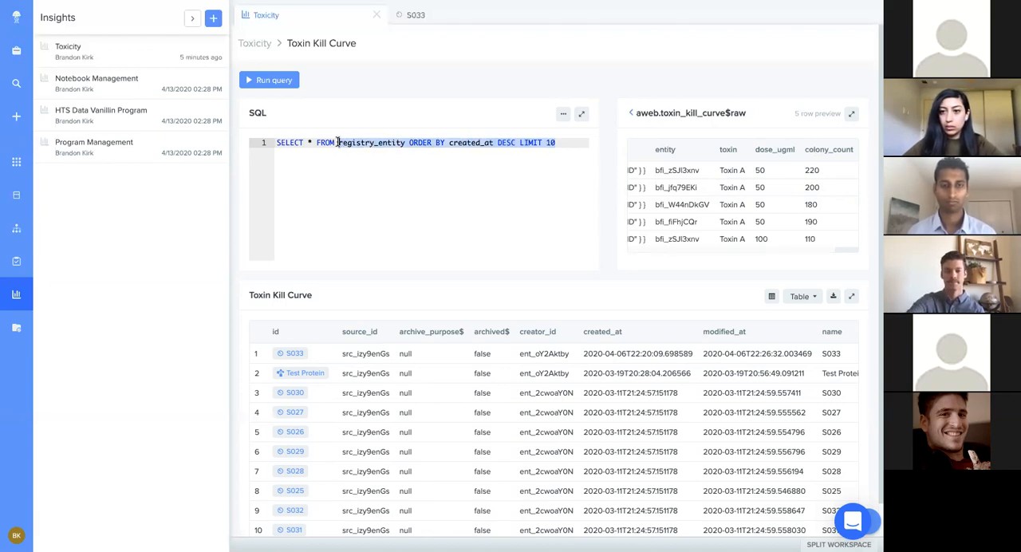
key(BackSpace)
key(BackSpace)
key(BackSpace)
key(BackSpace)
key(BackSpace)
key(BackSpace)
key(BackSpace)
key(BackSpace)
text(a.name$,)
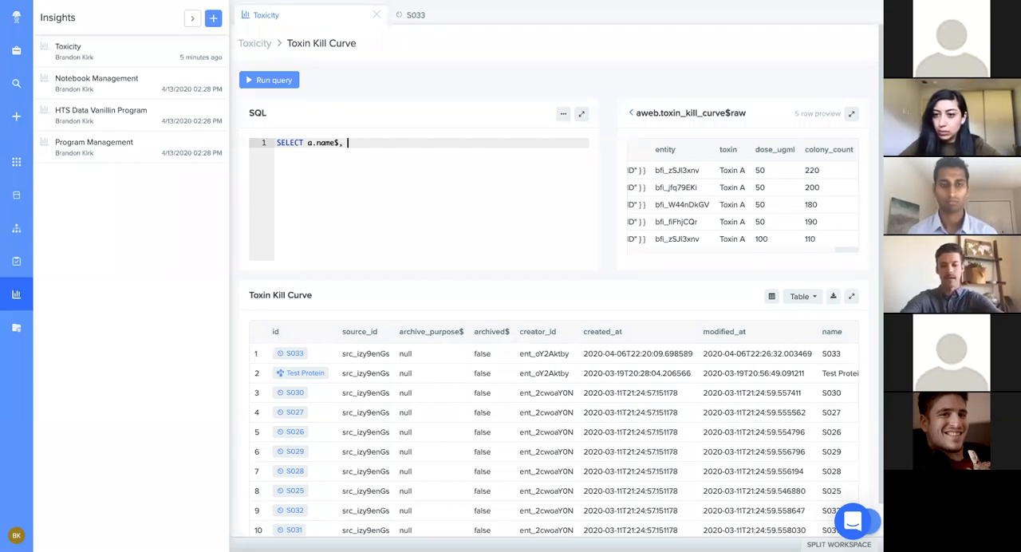
Step: Add toxin, dose_ugml and colony_count to the SELECT list and start a second line
text(toxin, )
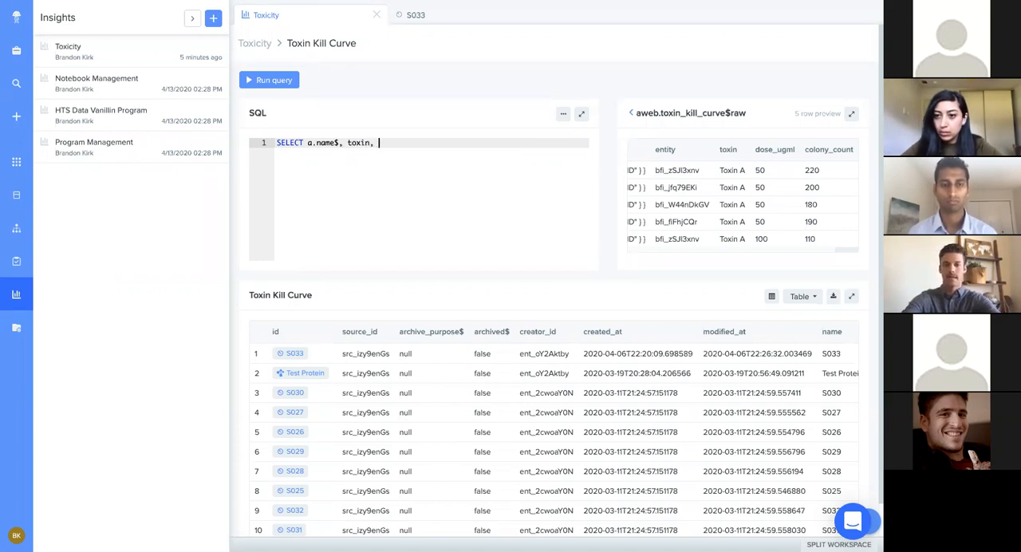
text(dose_)
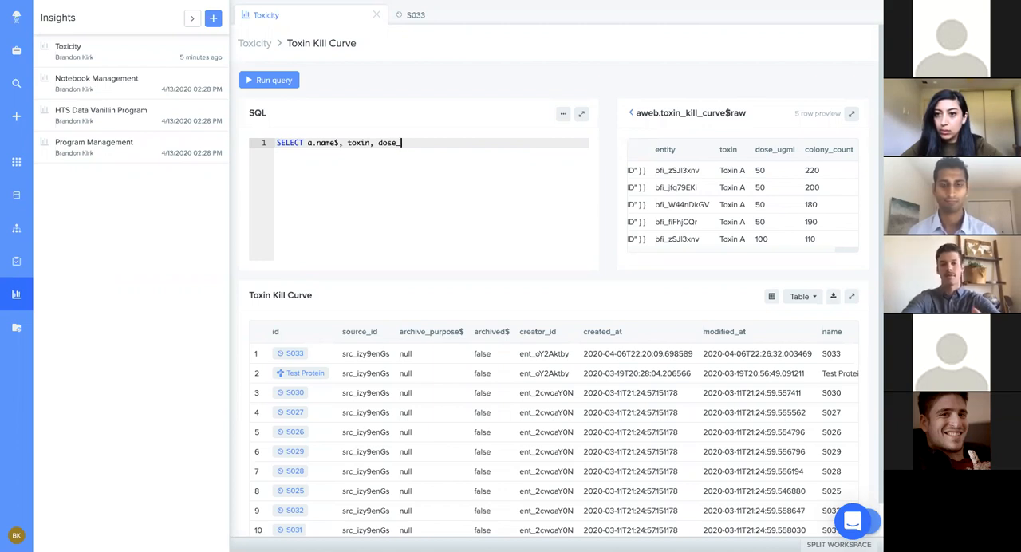
text(u)
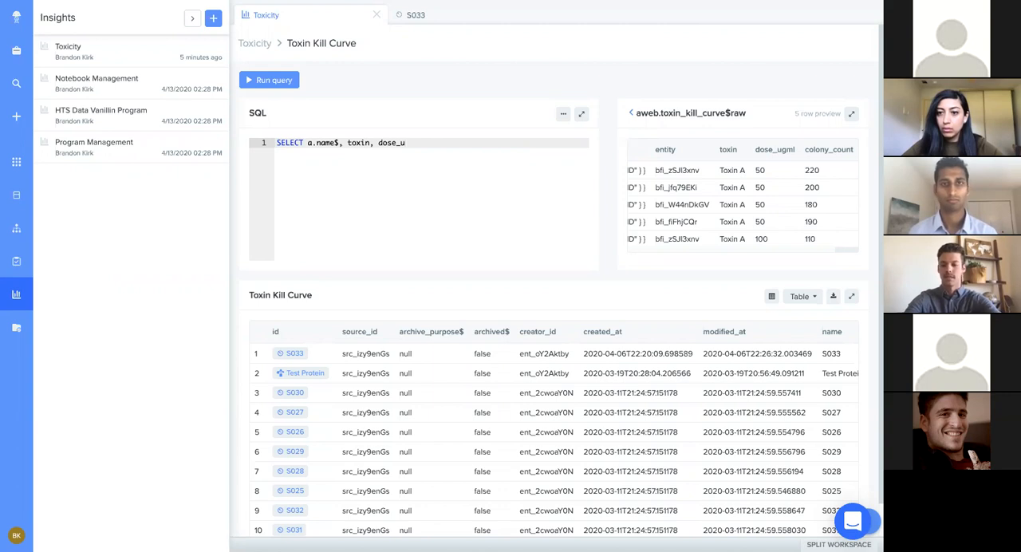
text(gm)
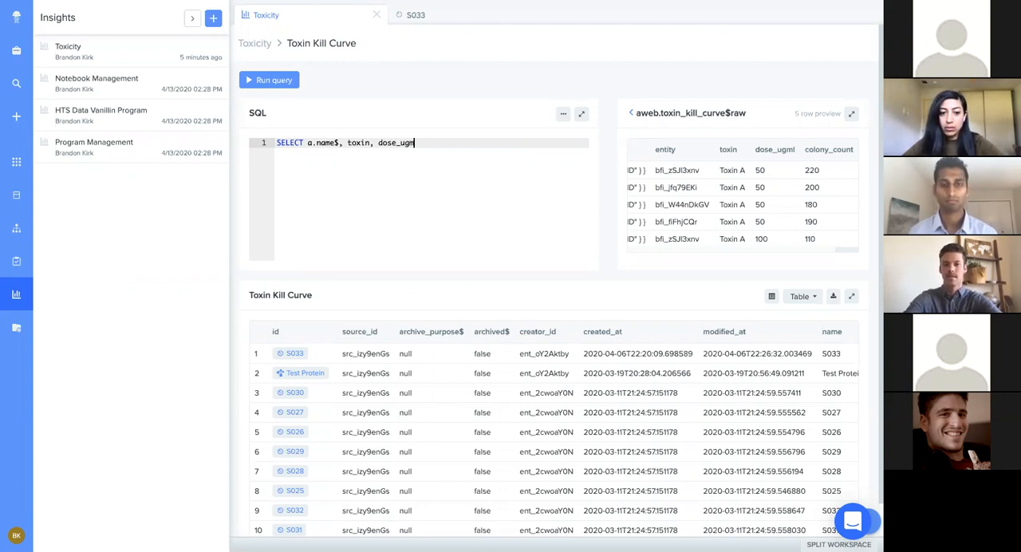
text(l, )
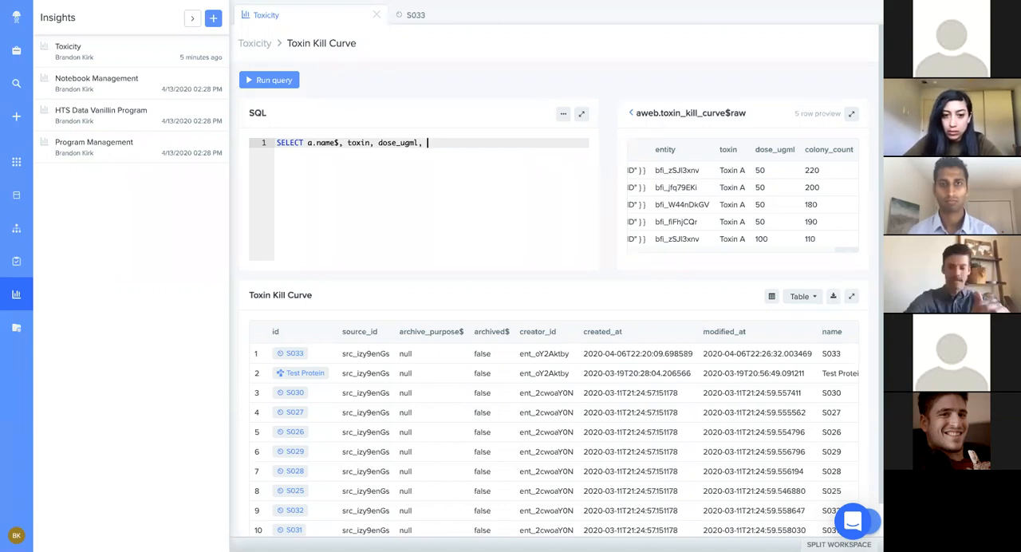
text(colony_couny)
key(BackSpace)
text(t)
key(Return)
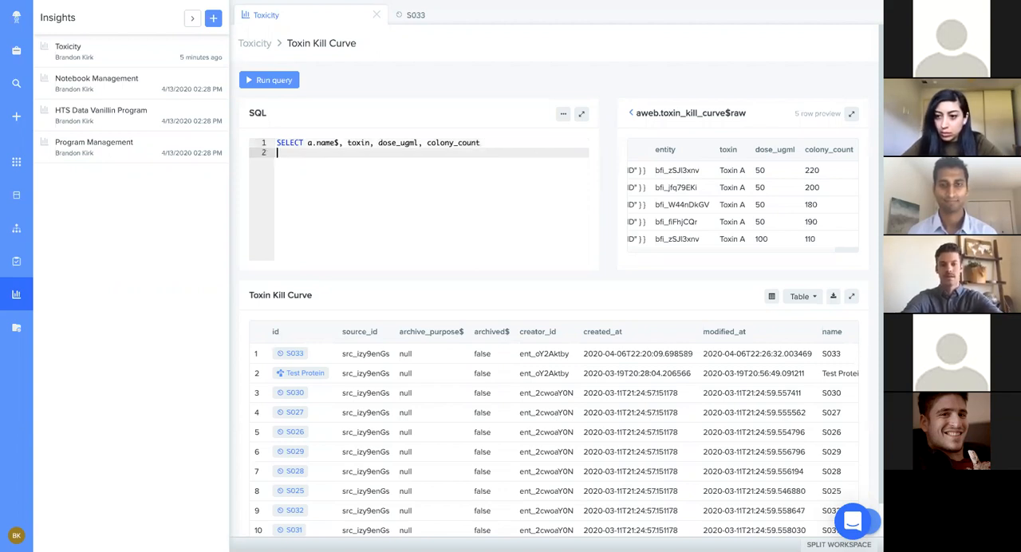
Step: Add the line FROM strain a, followed by a LEFT JOIN of the copied table name aweb.toxin_kill_curve$raw
text(FROM strain a)
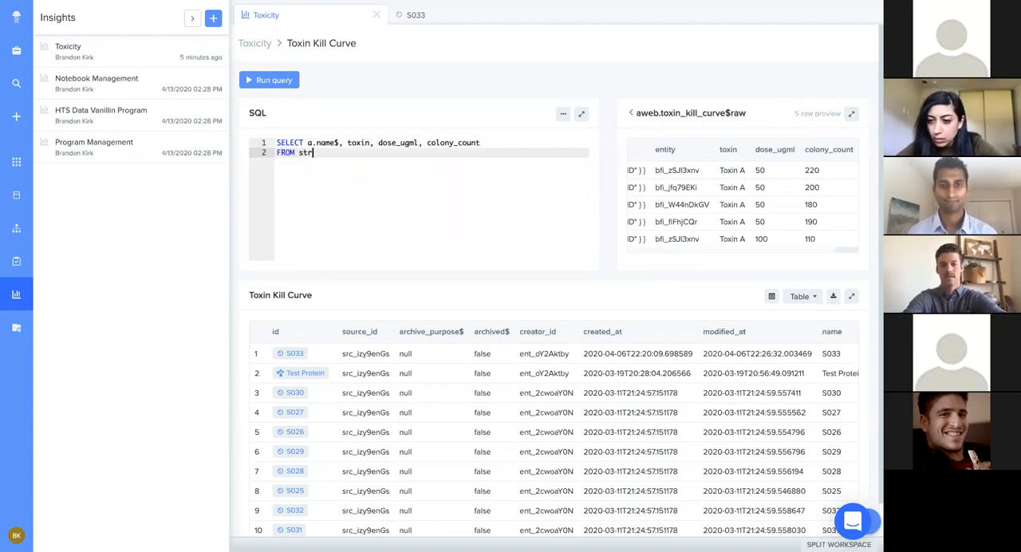
key(Return)
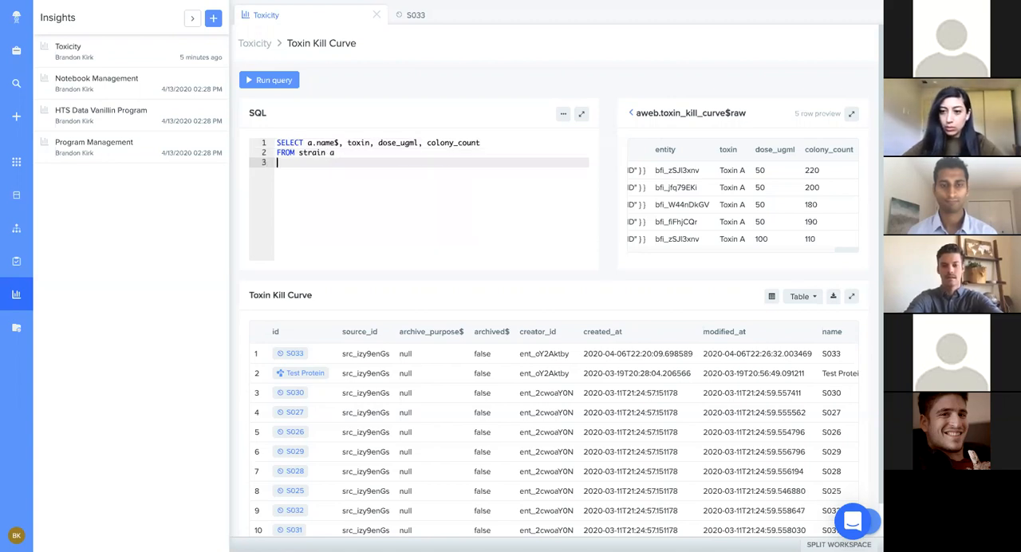
text(LEFT JOIN)
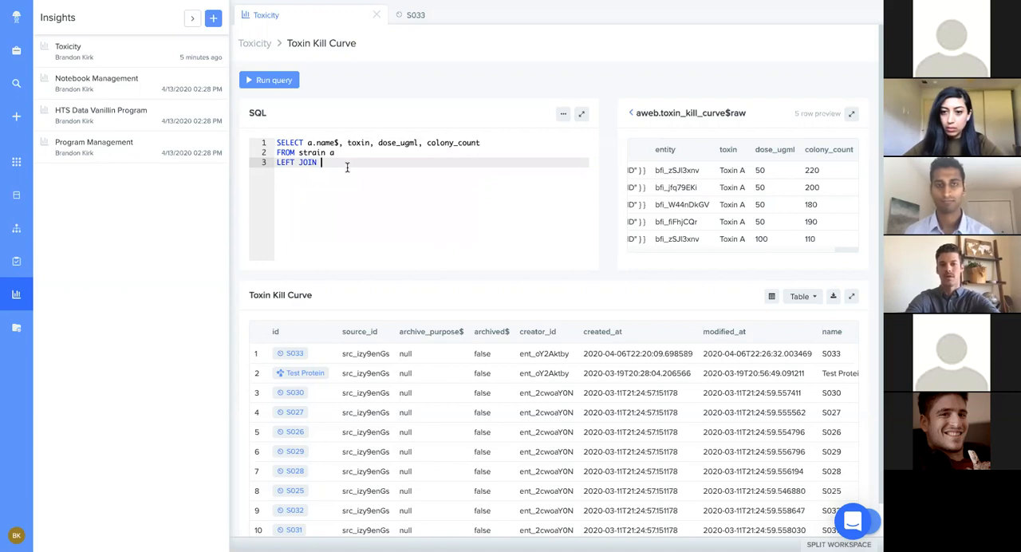
key(ctrl+v)
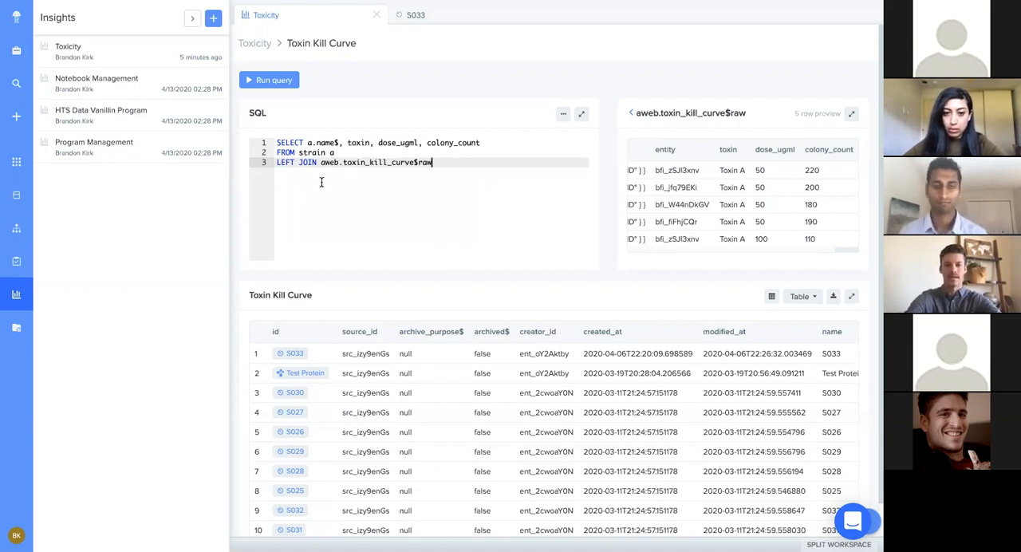
Step: Alias the joined table as b, set the join condition to b.entity = a.id, and add an empty line below
text(b on b.rnt)
key(BackSpace)
key(BackSpace)
key(BackSpace)
text(entity )
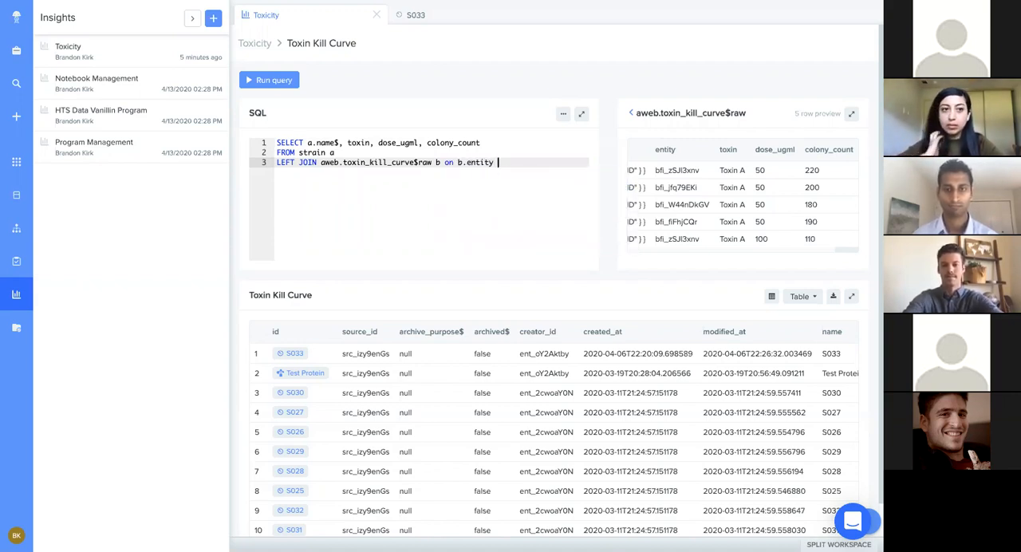
text(= a.)
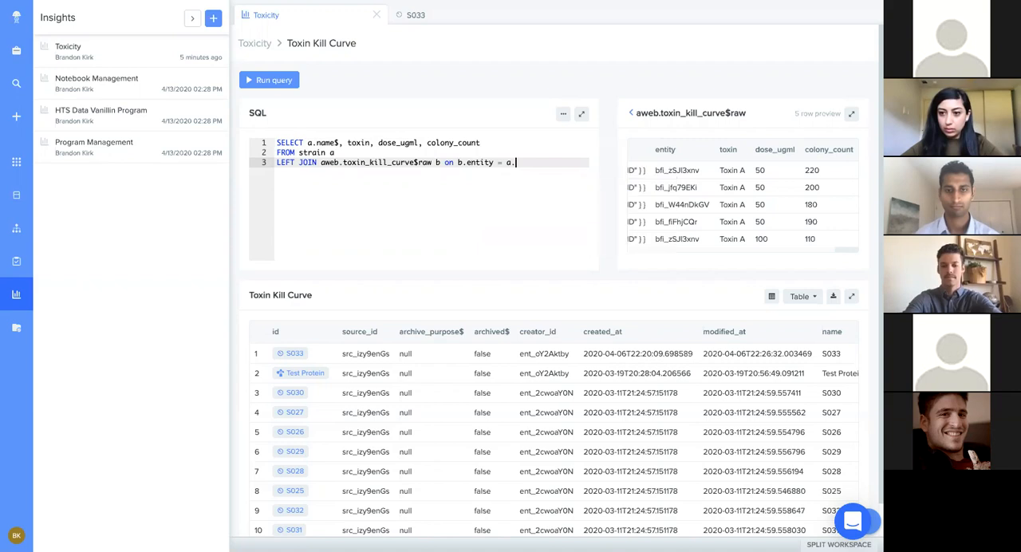
text(n)
key(BackSpace)
text(id)
click(558, 152)
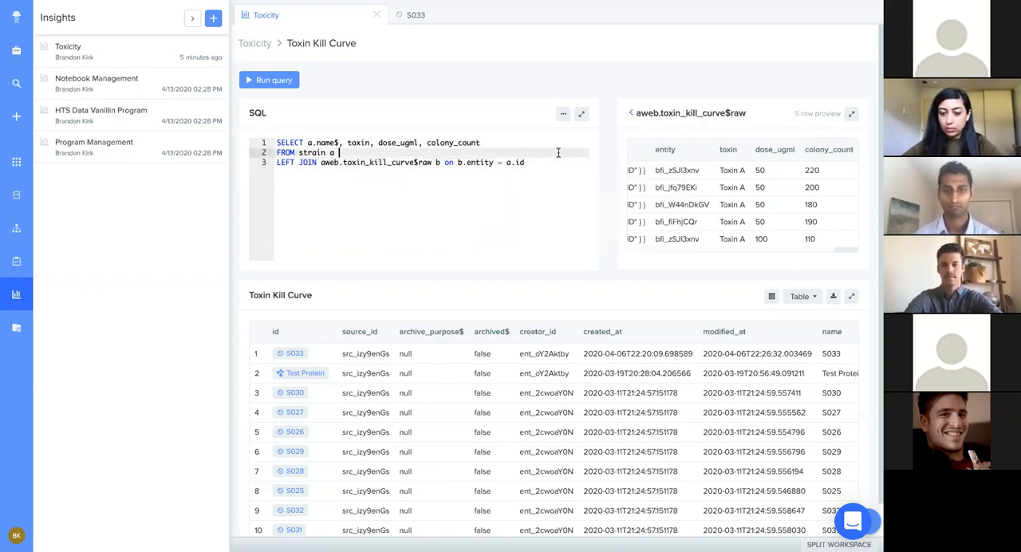
click(555, 162)
key(Return)
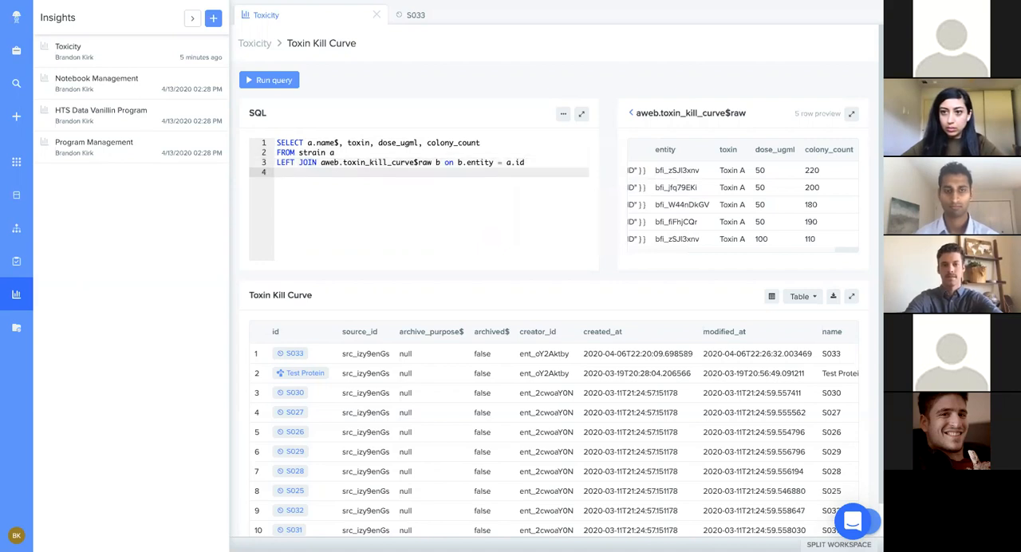
Step: Run the Toxin Kill Curve query and review the result rows for all strains and toxins
click(289, 81)
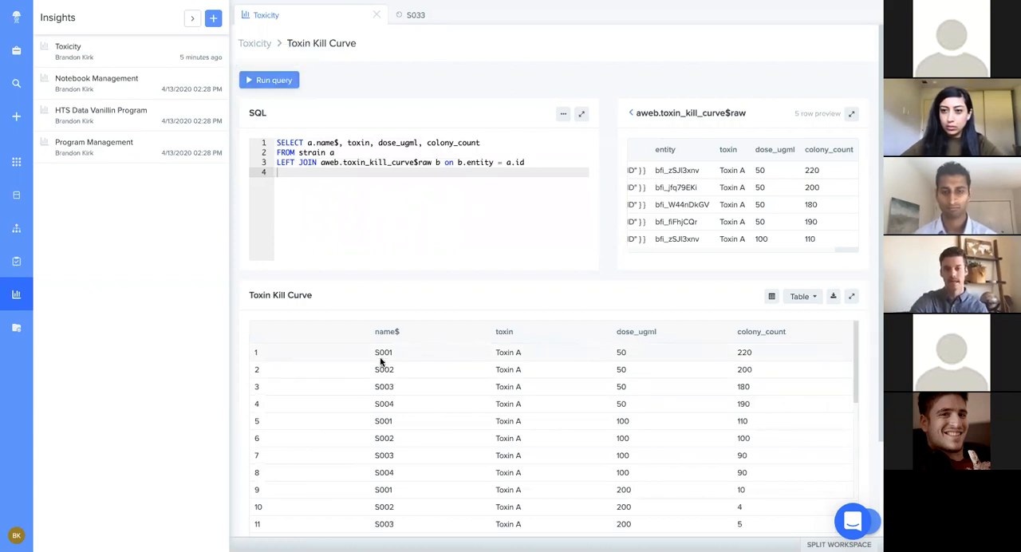
scroll(389, 335, down, 1)
scroll(389, 335, up, 1)
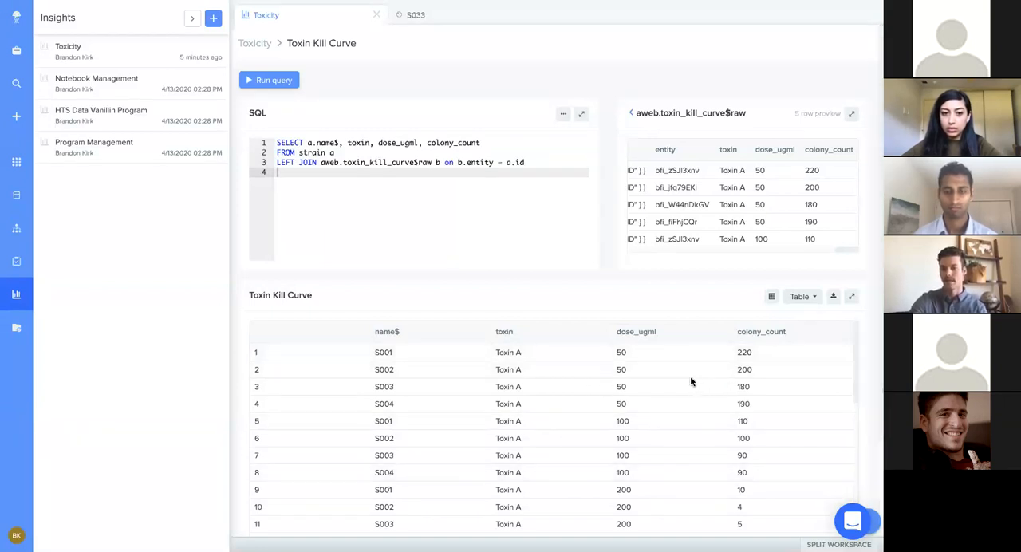
scroll(526, 435, down, 4)
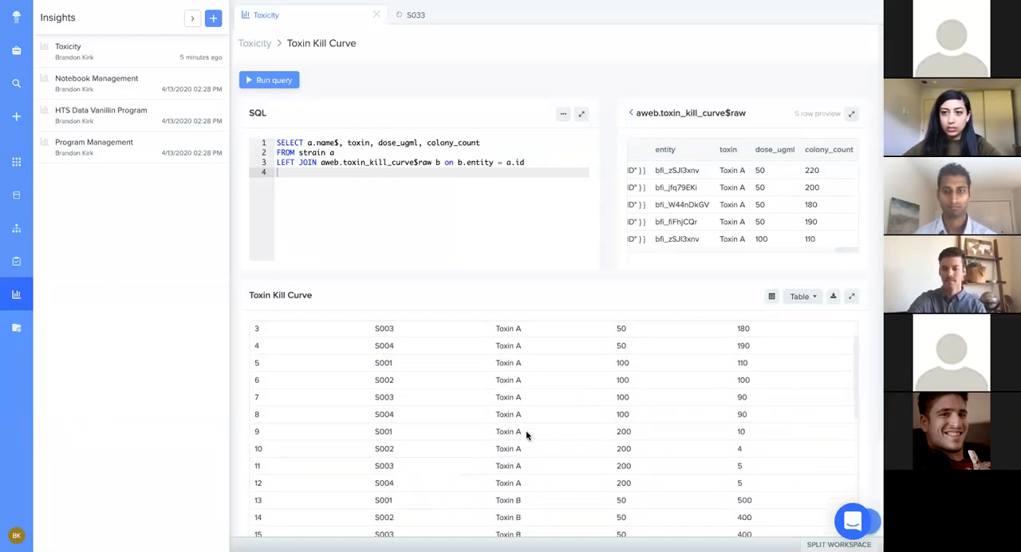
scroll(526, 435, down, 6)
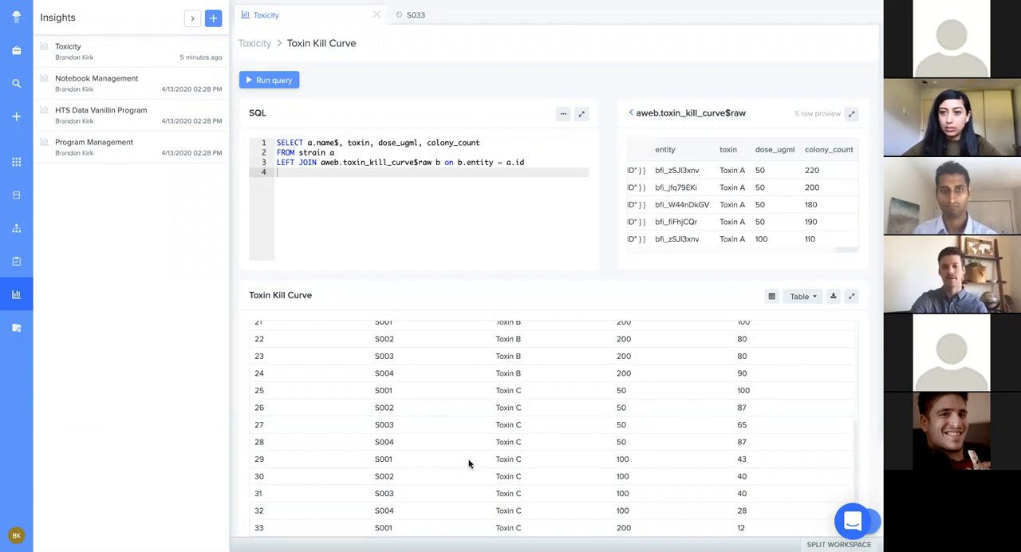
scroll(504, 439, up, 5)
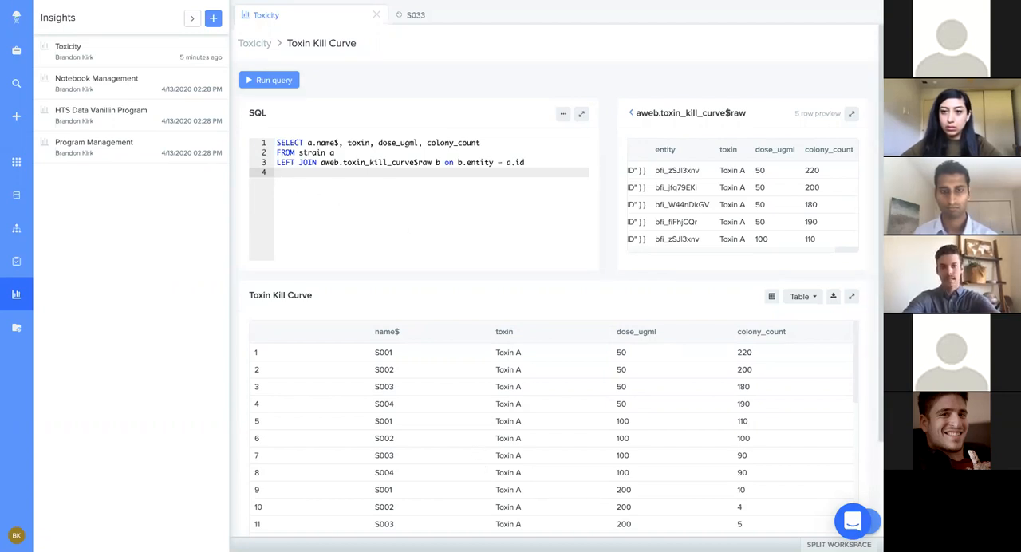
Step: Filter the query with WHERE toxin = 'Toxin A', run it and review the filtered rows
text(WHERE )
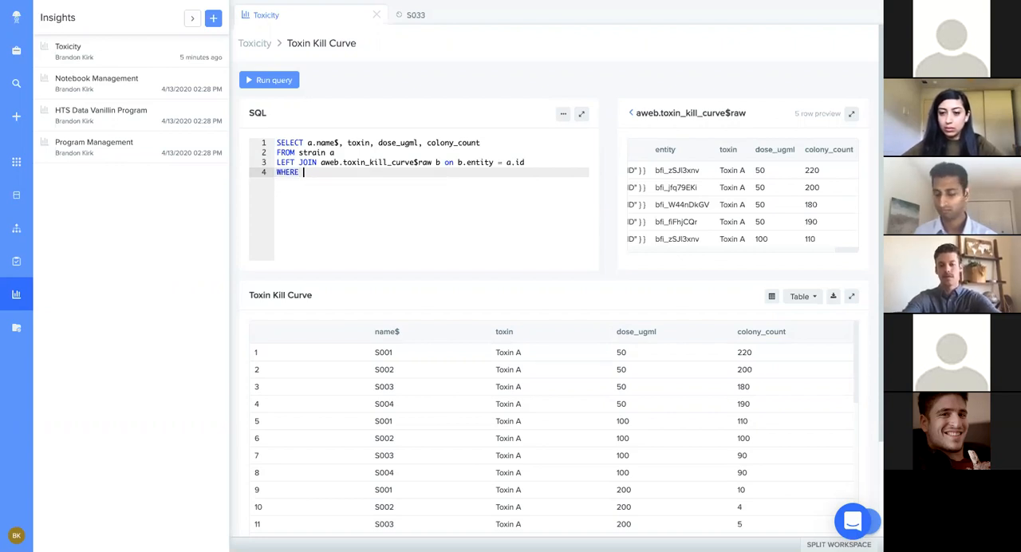
text(toxin )
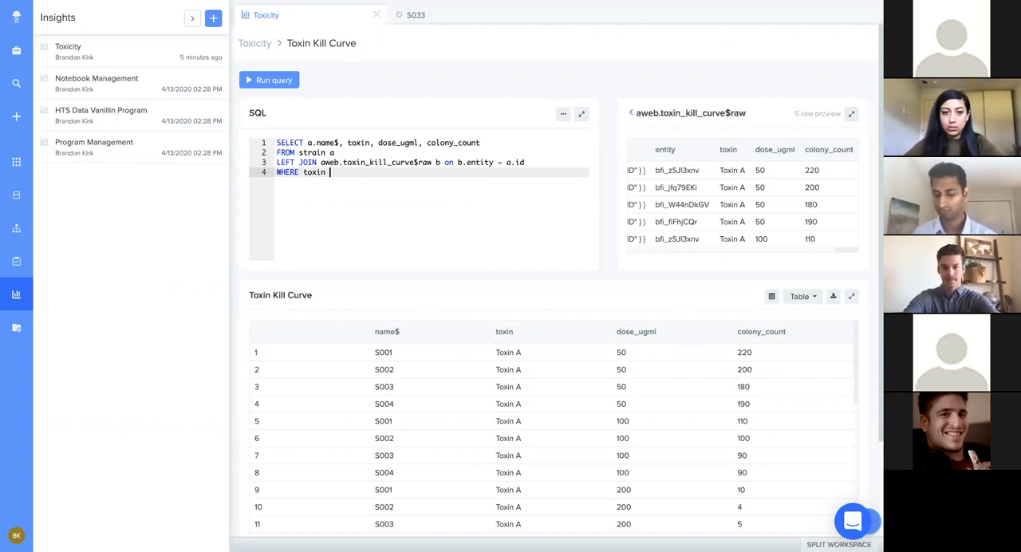
text(= )
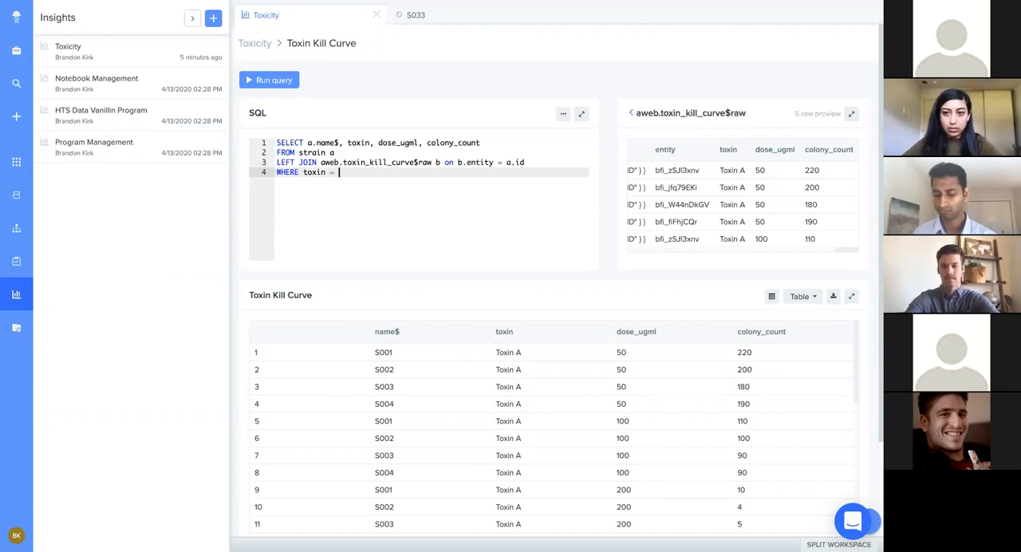
text('Toxin)
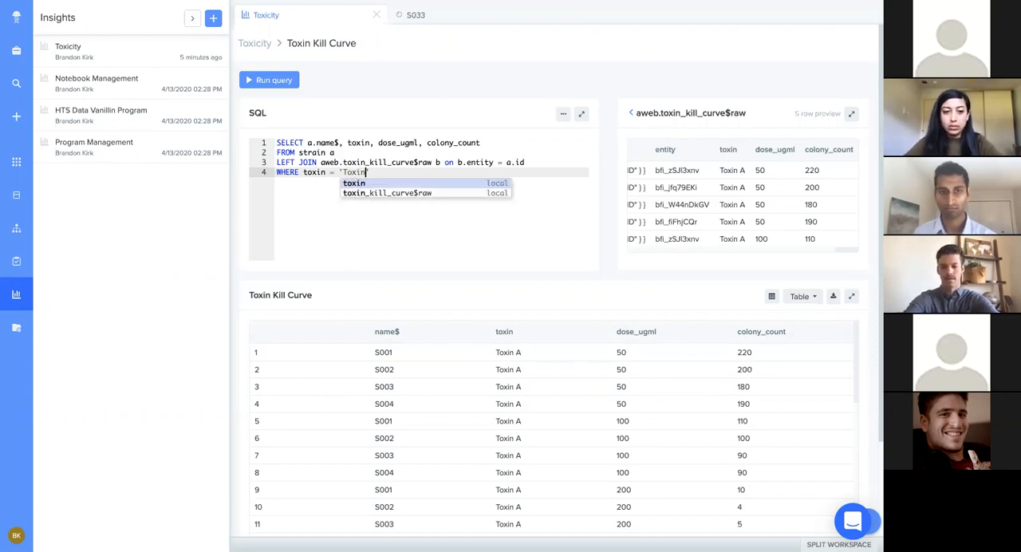
text( A')
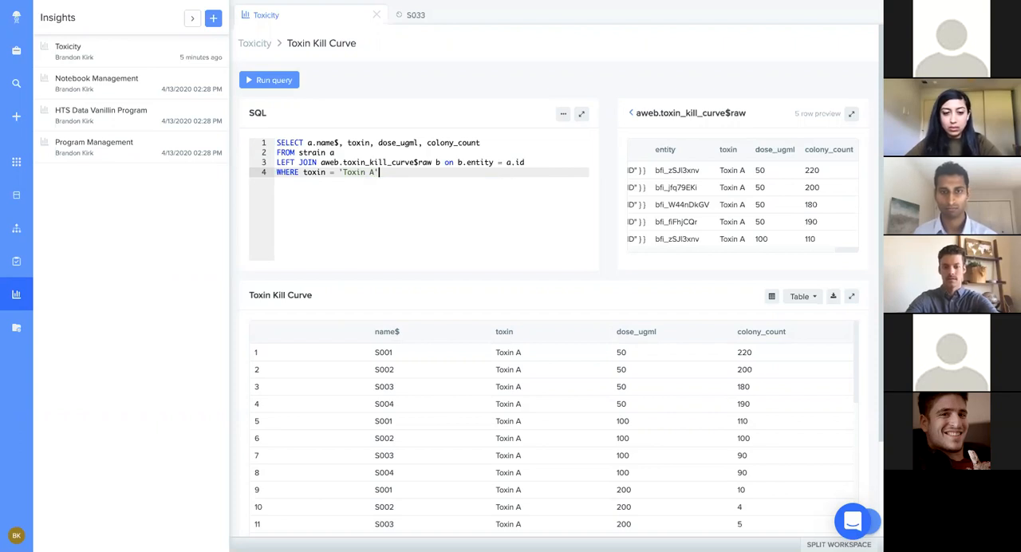
key(super+s)
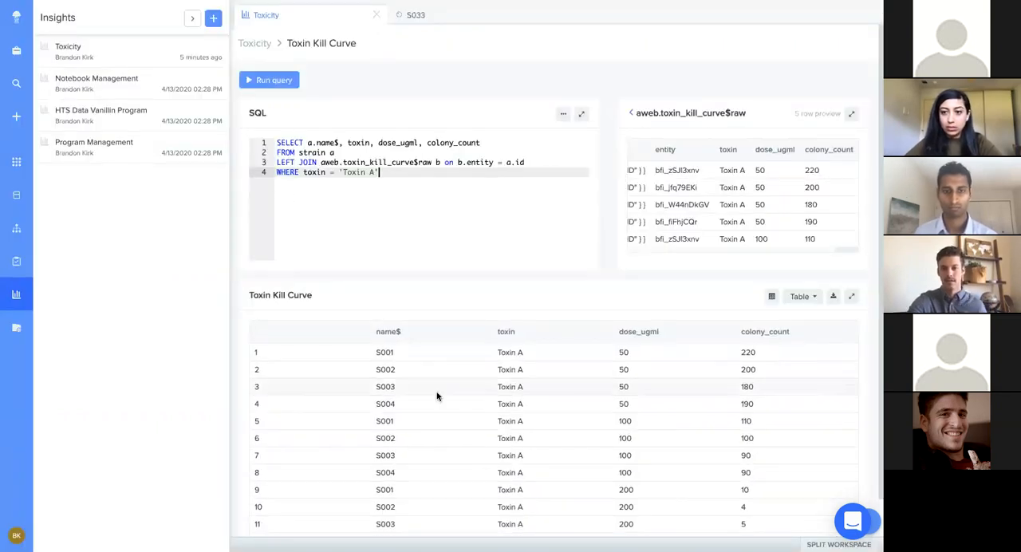
scroll(437, 397, down, 1)
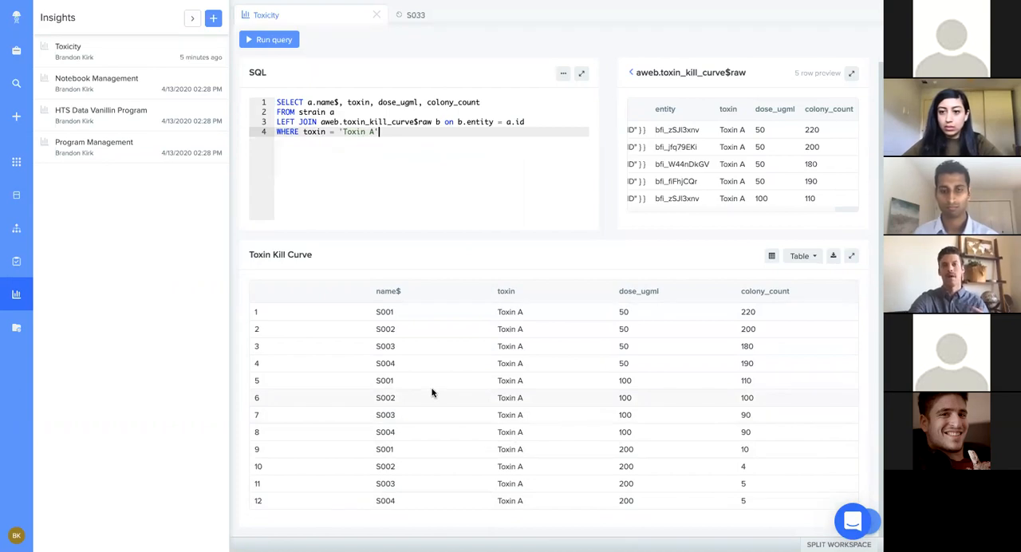
scroll(402, 281, up, 1)
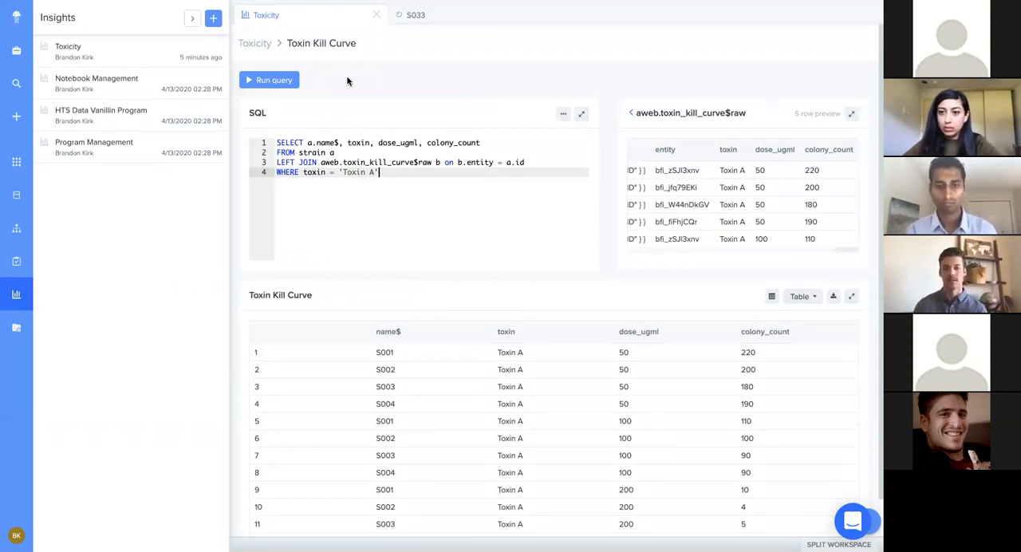
Step: Replace the 'Toxin A' value in the WHERE clause with the parameter {{Toxin}} and run the query
key(BackSpace)
key(BackSpace)
key(BackSpace)
key(BackSpace)
key(BackSpace)
key(BackSpace)
key(BackSpace)
key(BackSpace)
key(BackSpace)
text({{)
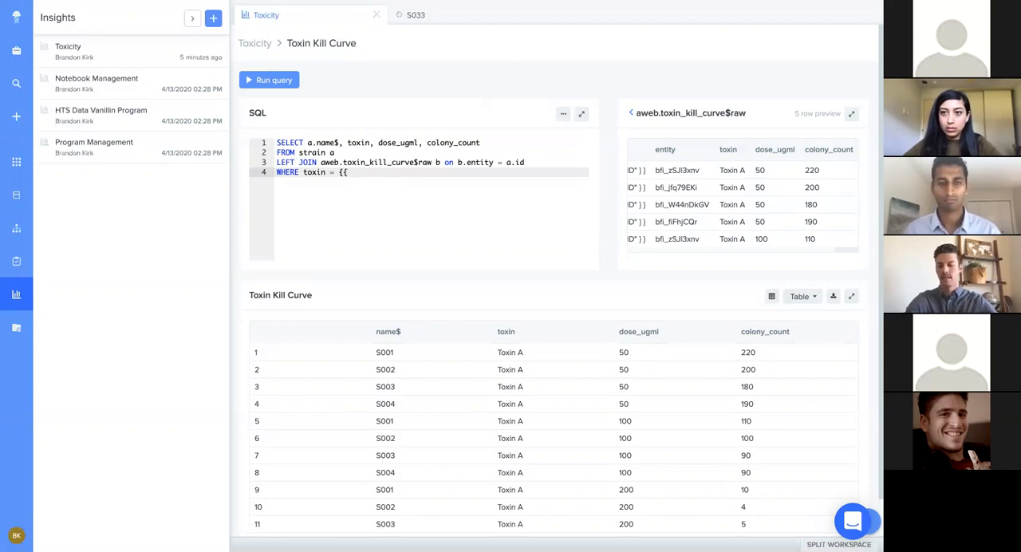
text(T)
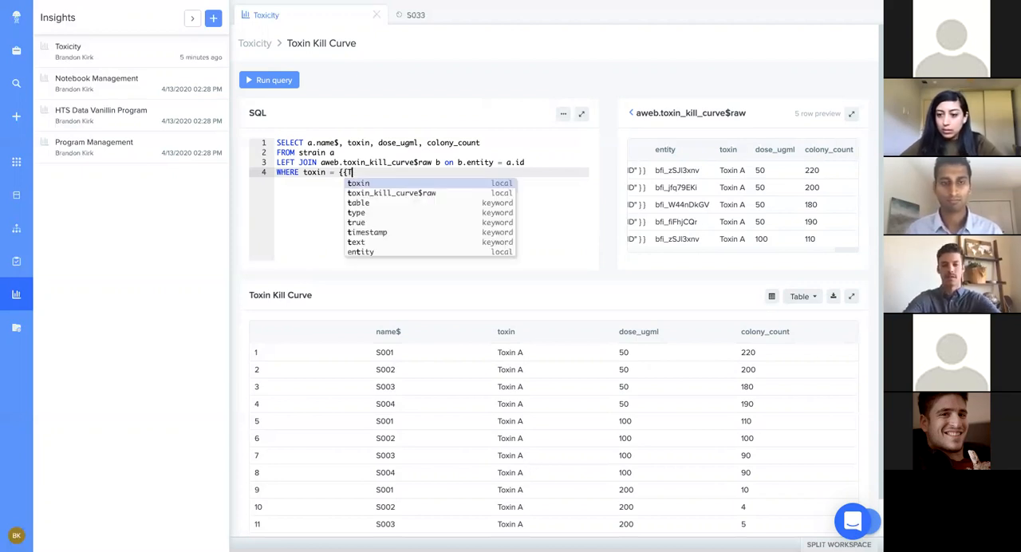
text(oxin)
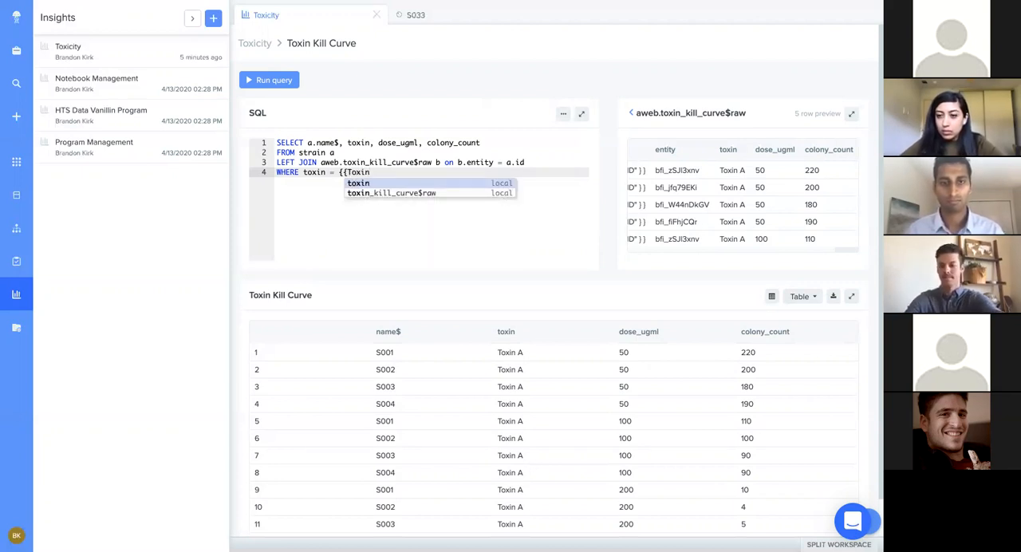
text(}})
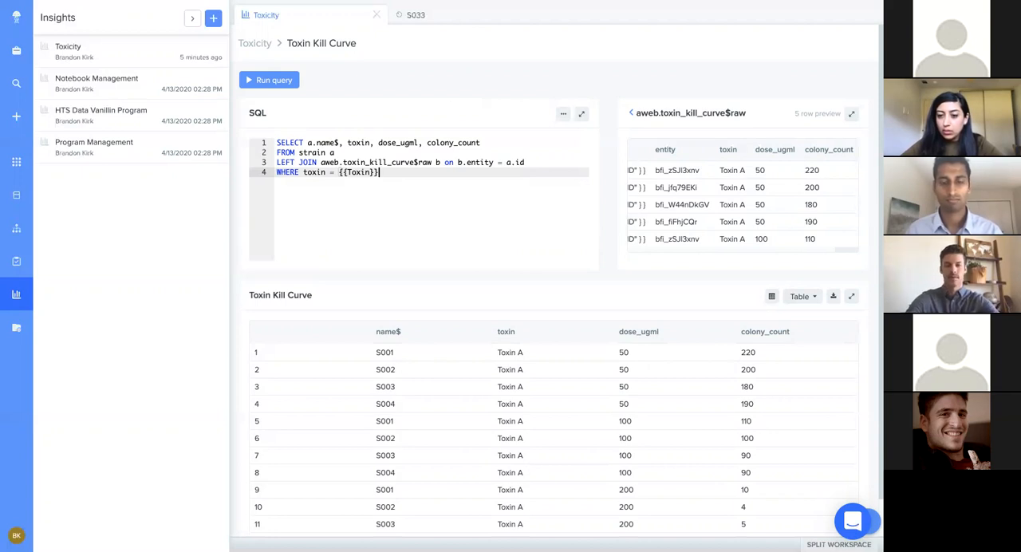
key(super+Return)
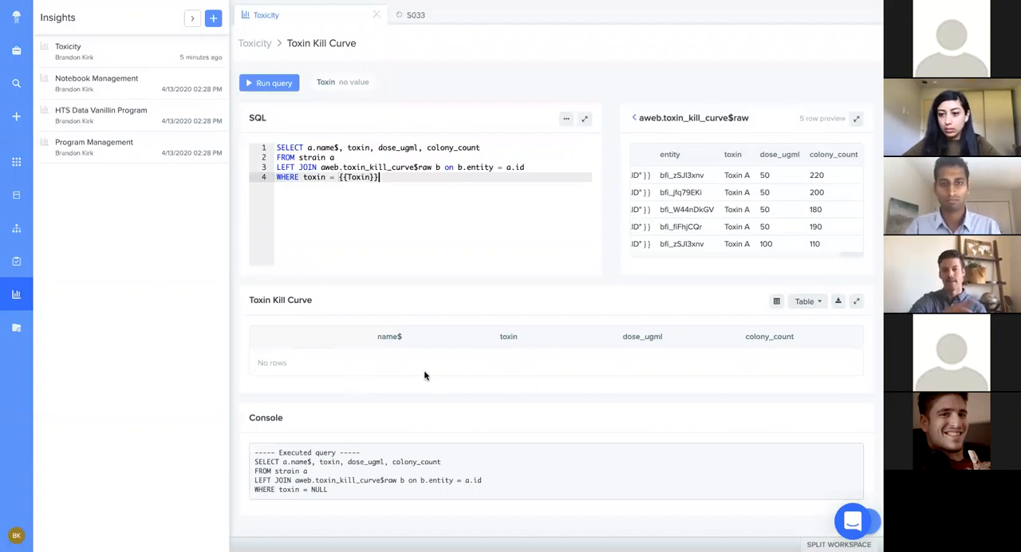
Step: Configure the Toxin parameter's type as the Toxin dropdown and save the configuration
click(325, 89)
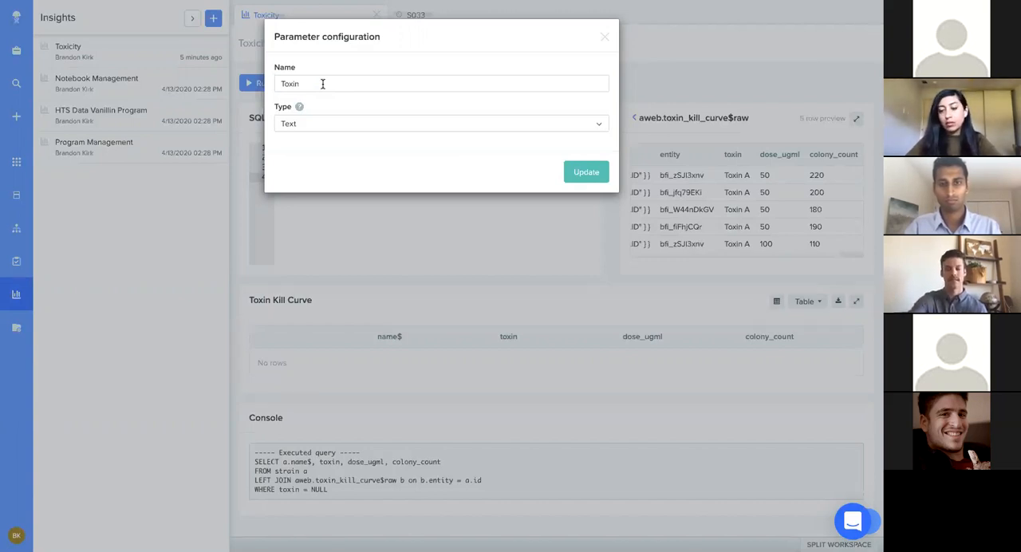
click(324, 125)
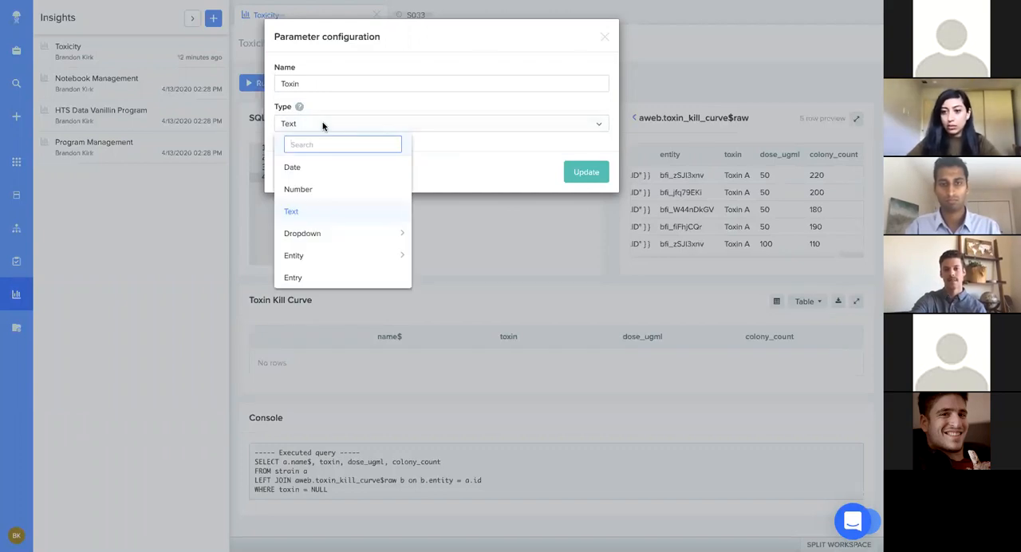
mouse_move(346, 232)
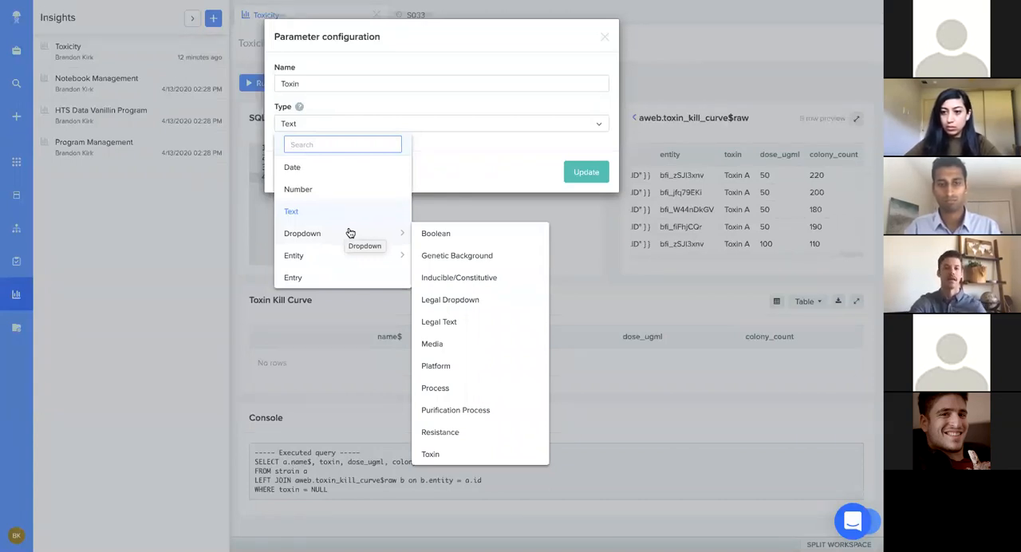
click(445, 454)
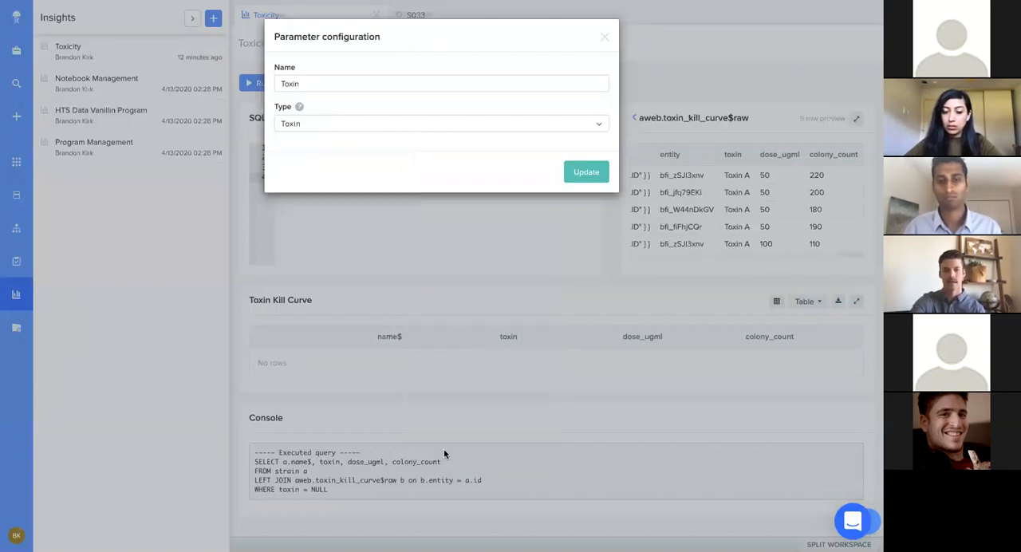
click(572, 177)
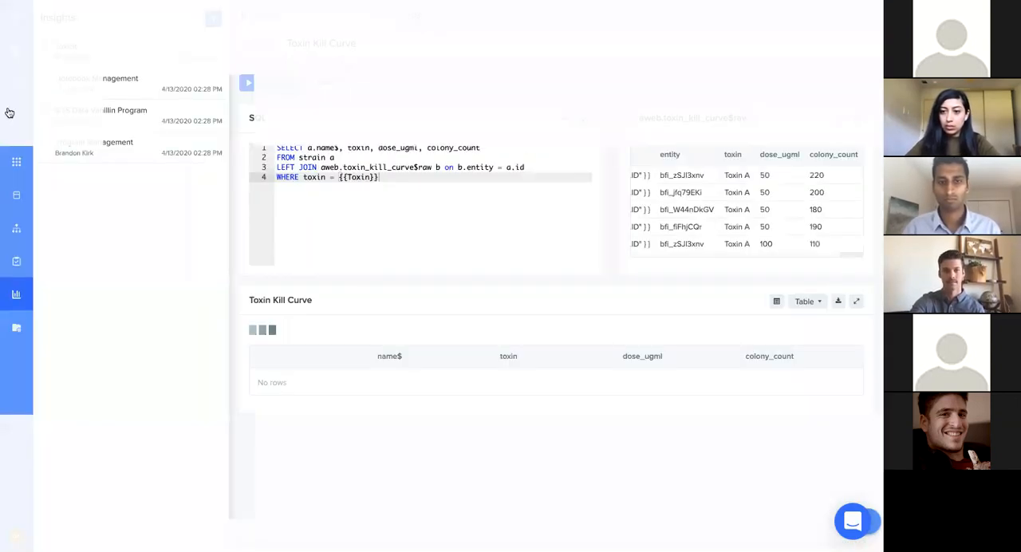
Step: Collapse the Insights list, set the Toxin parameter's value to Toxin A and review the filtered rows
click(22, 299)
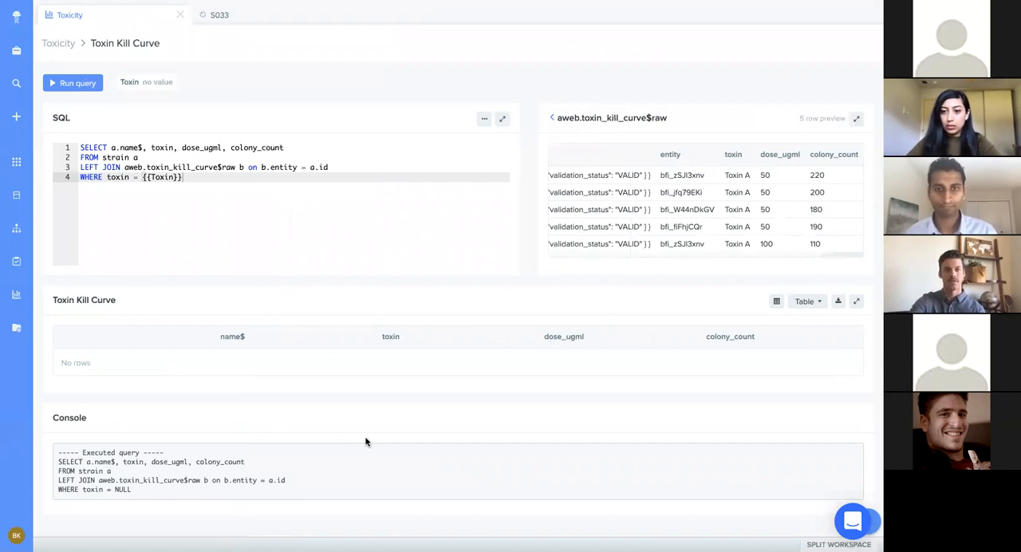
click(156, 82)
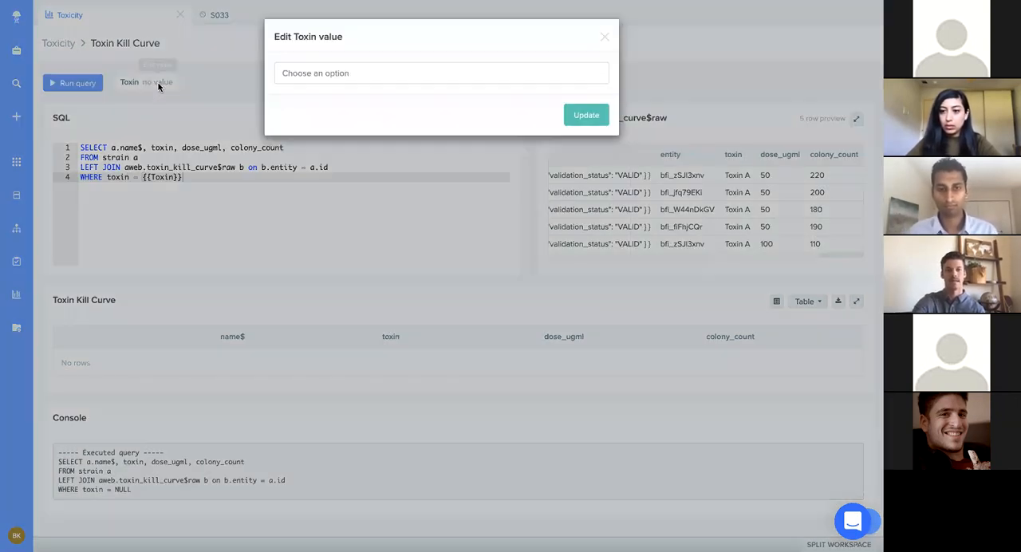
click(337, 74)
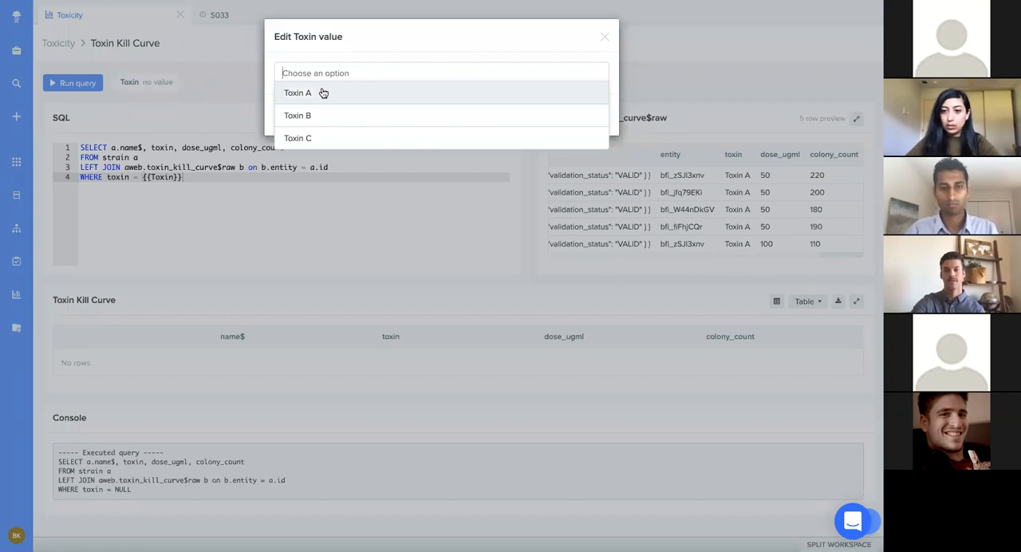
click(323, 93)
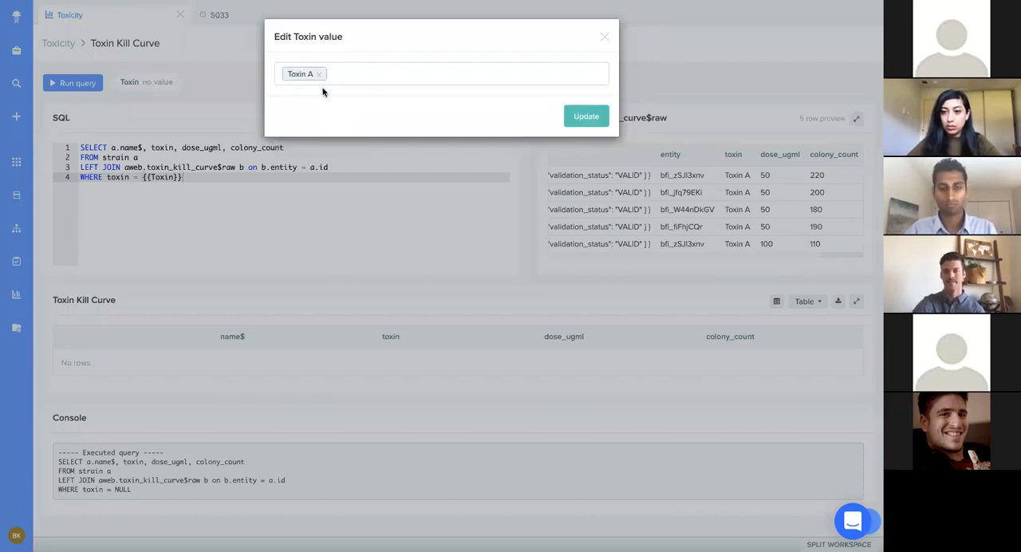
click(571, 118)
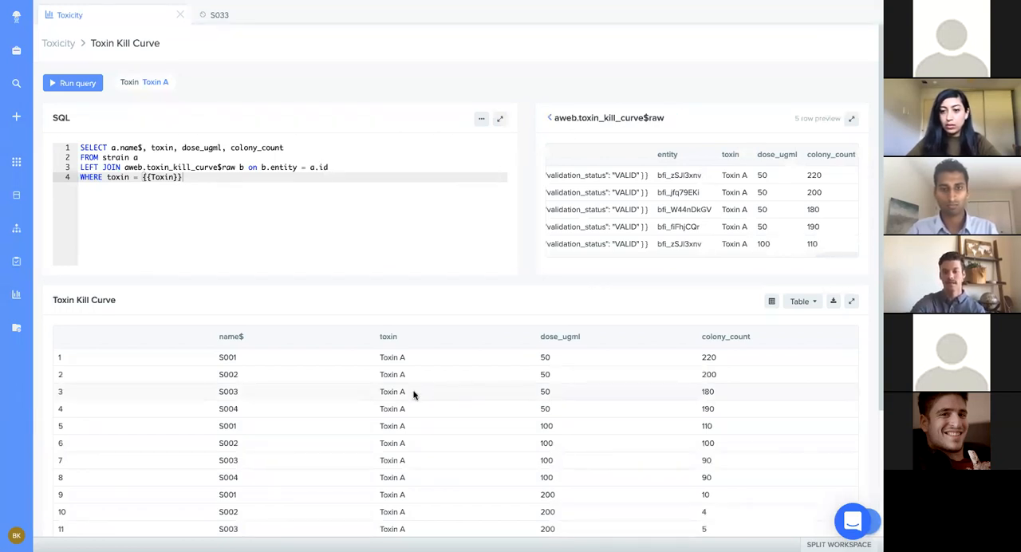
scroll(413, 394, down, 3)
scroll(414, 394, up, 3)
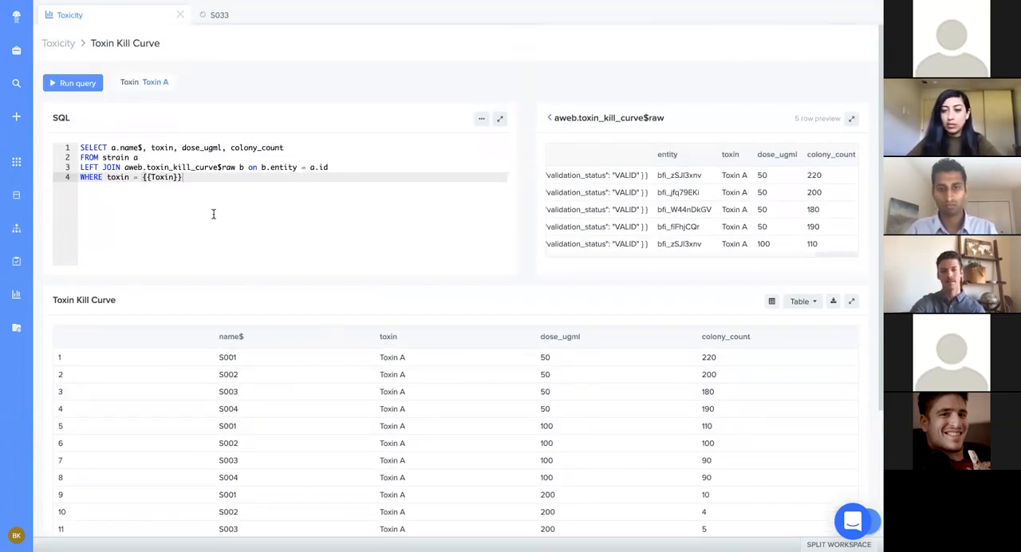
Step: Change the Toxin parameter's value to Toxin B in the Toxin Kill Curve block
click(152, 83)
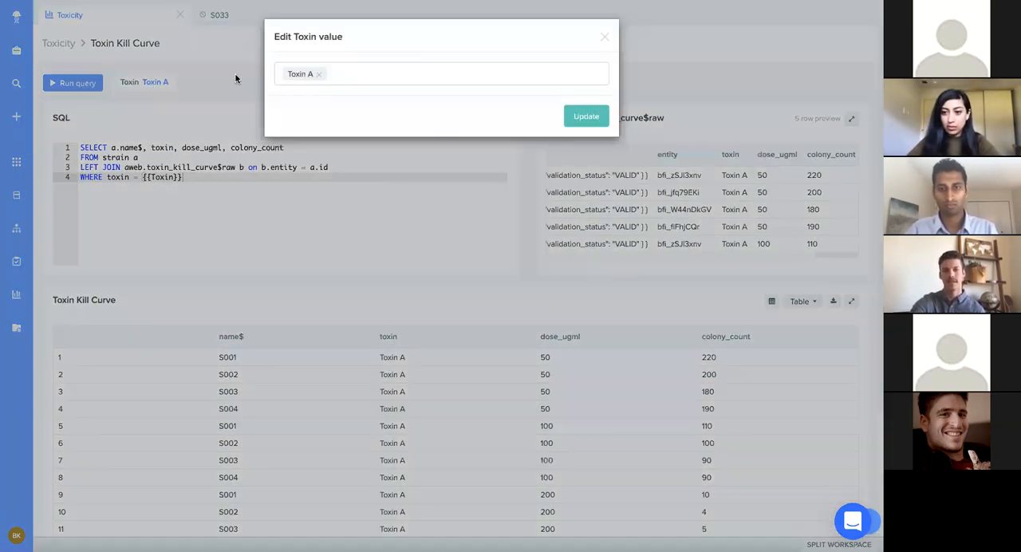
click(322, 79)
click(318, 112)
click(584, 117)
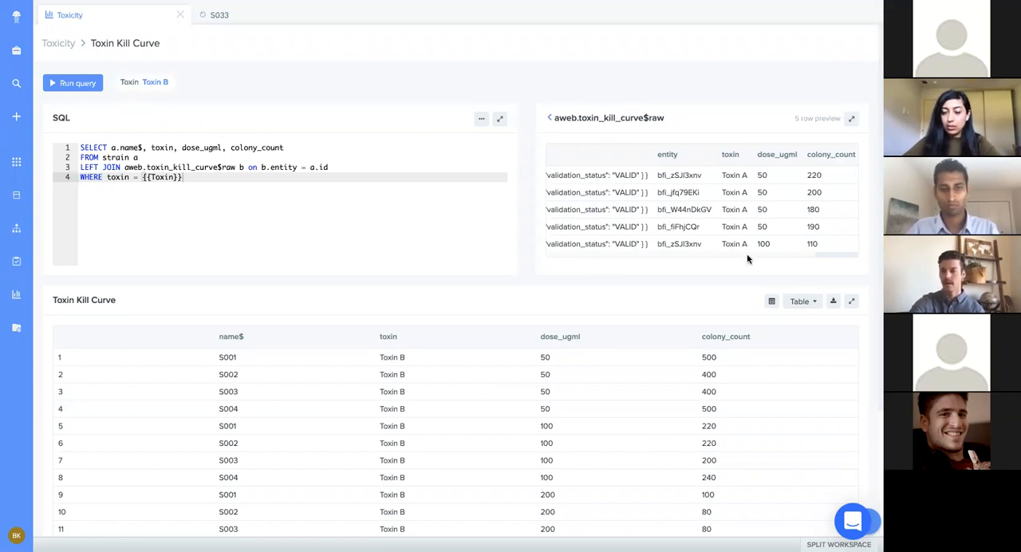
Step: Show the Toxin Kill Curve results as a line chart with colony_count on the Y axis
scroll(716, 371, down, 2)
scroll(716, 371, down, 1)
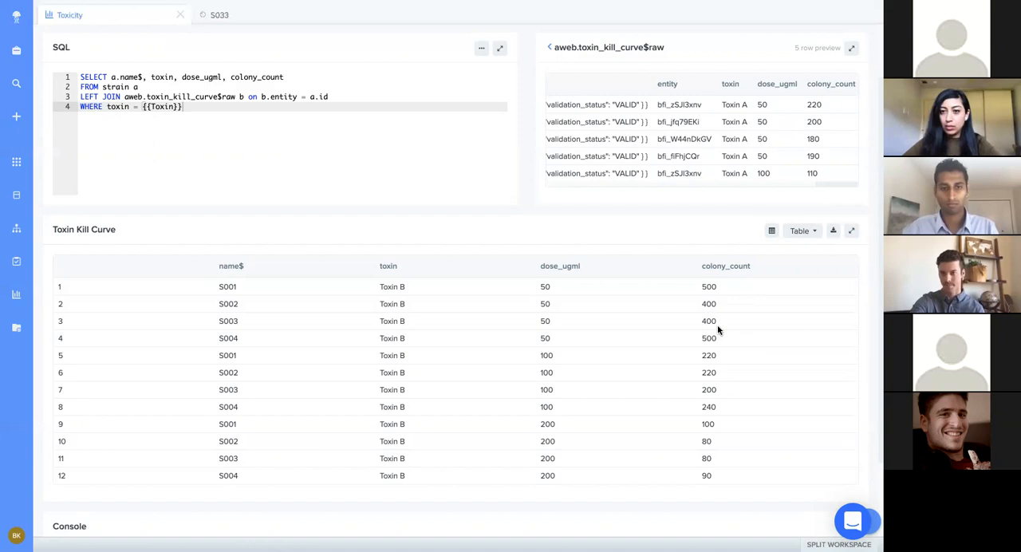
click(802, 230)
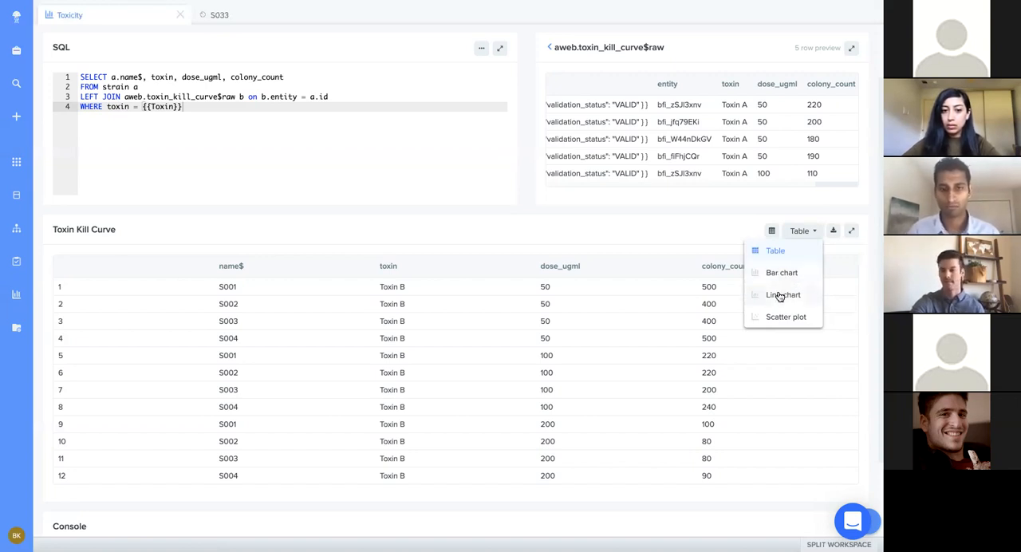
click(781, 296)
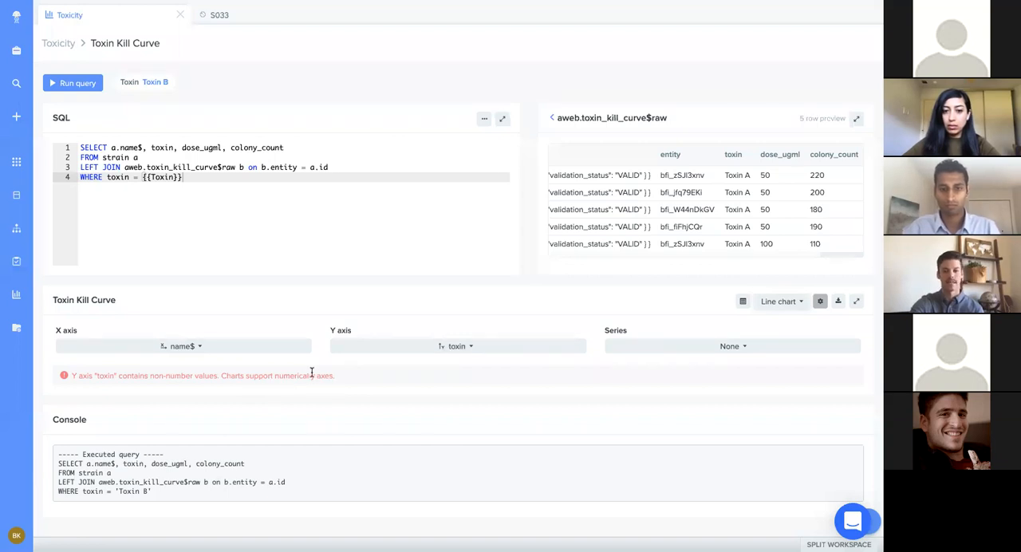
click(385, 350)
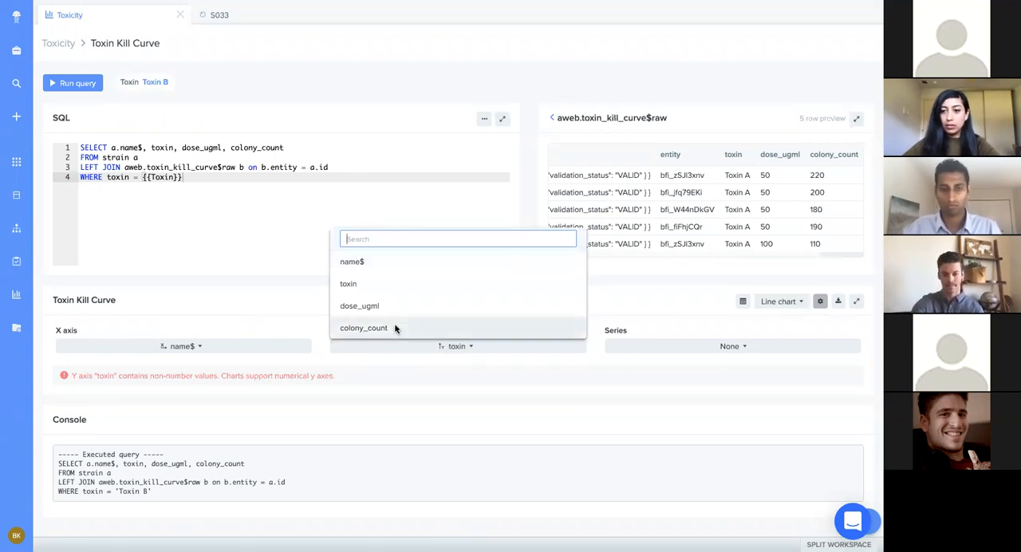
click(395, 329)
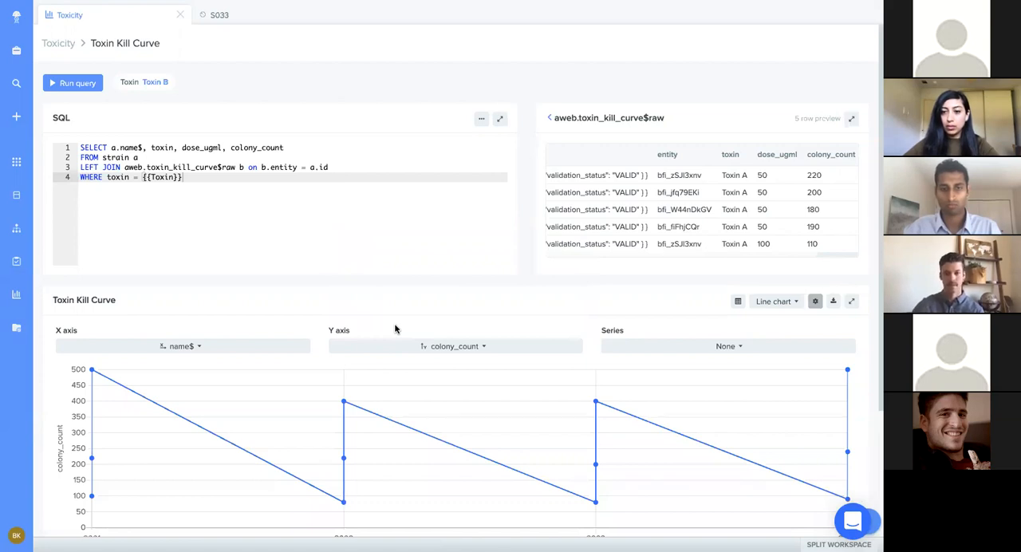
Step: Set the line chart's X axis to dose_ugml and its series to name$
click(262, 351)
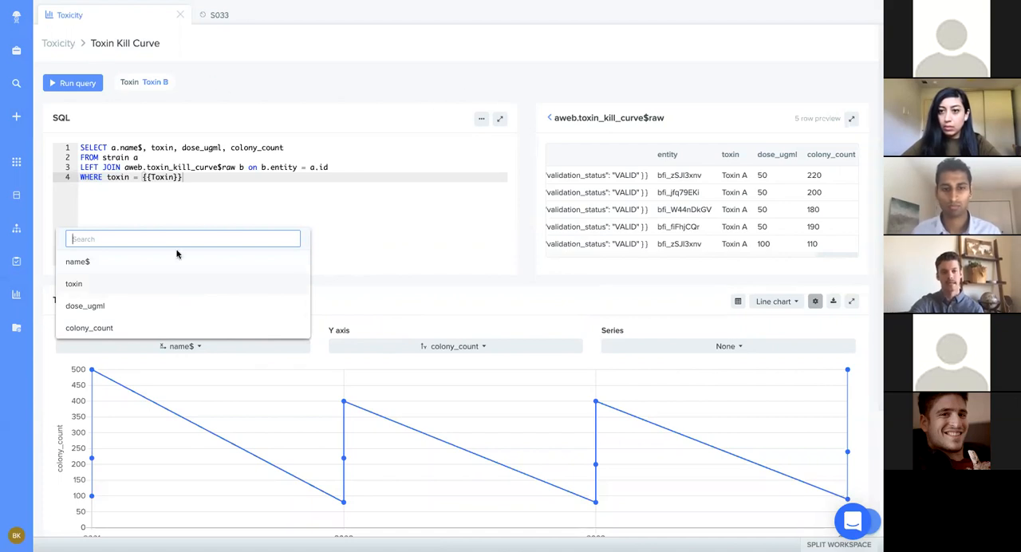
click(112, 310)
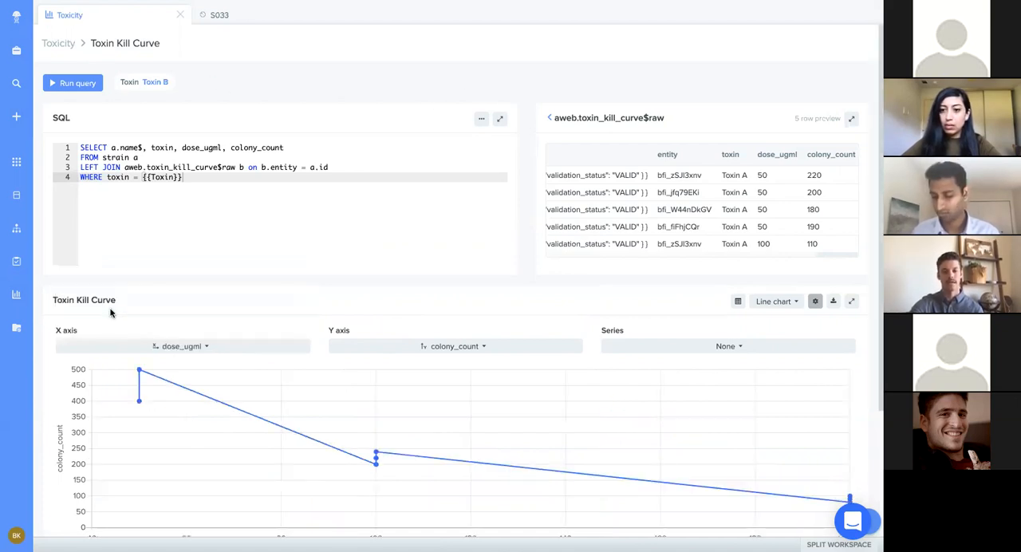
scroll(191, 279, down, 3)
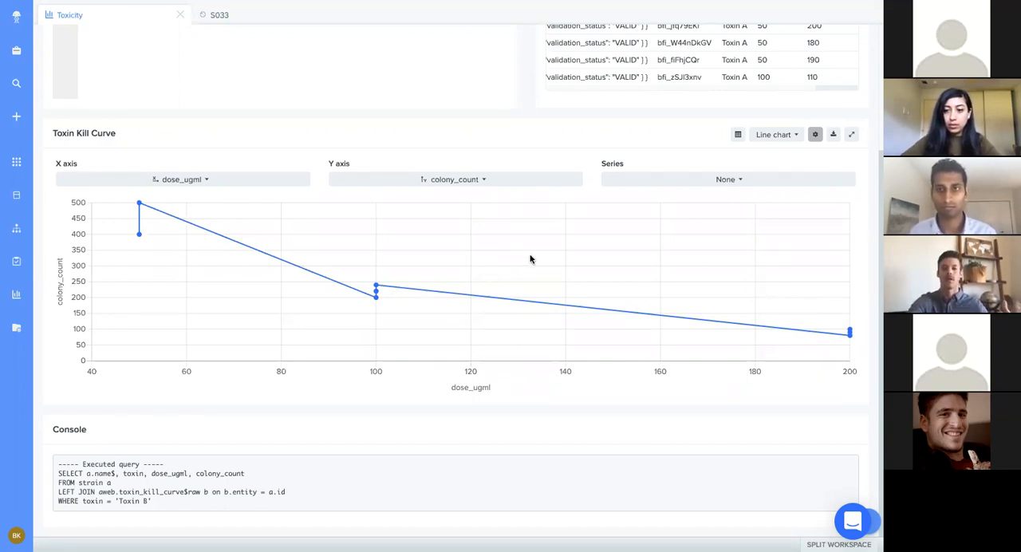
click(684, 182)
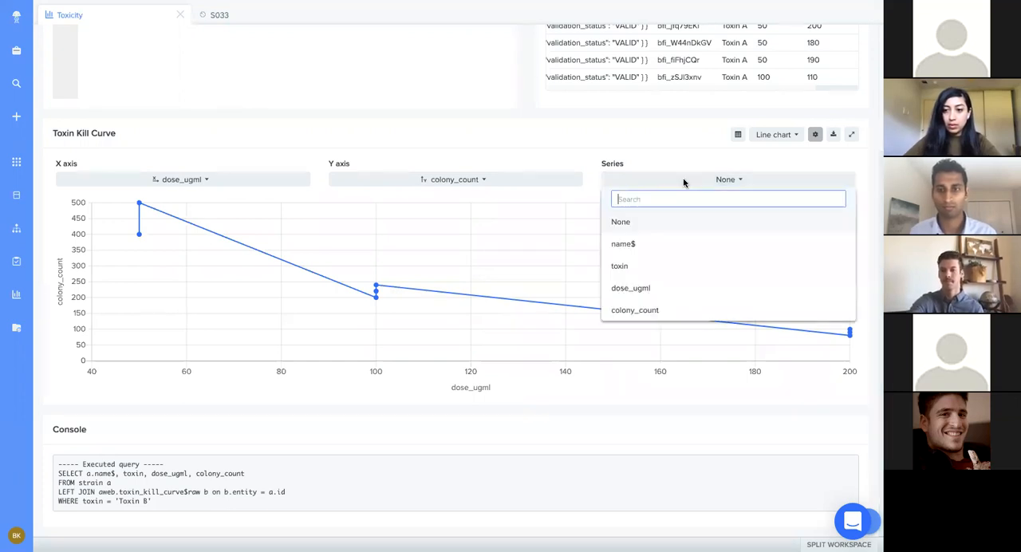
click(640, 246)
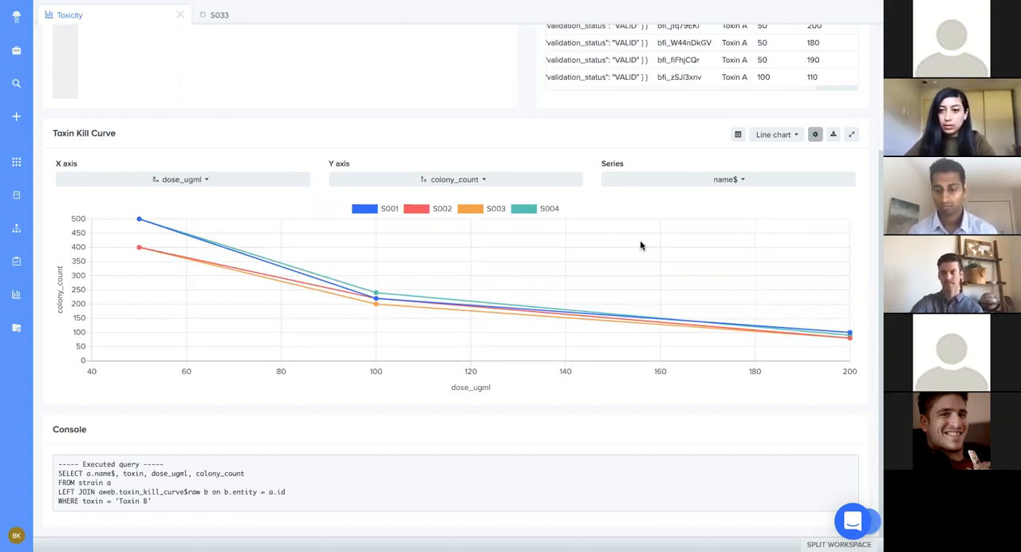
Step: Review the Toxin Kill Curve chart on the Toxicity dashboard and its query and axis settings in the block editor, ending back on the dashboard
scroll(640, 240, up, 4)
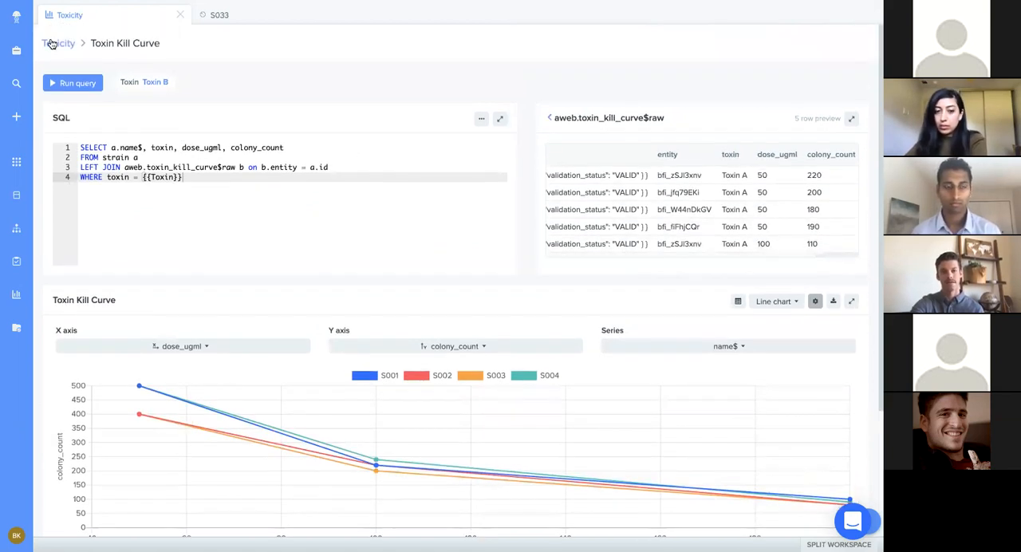
click(50, 43)
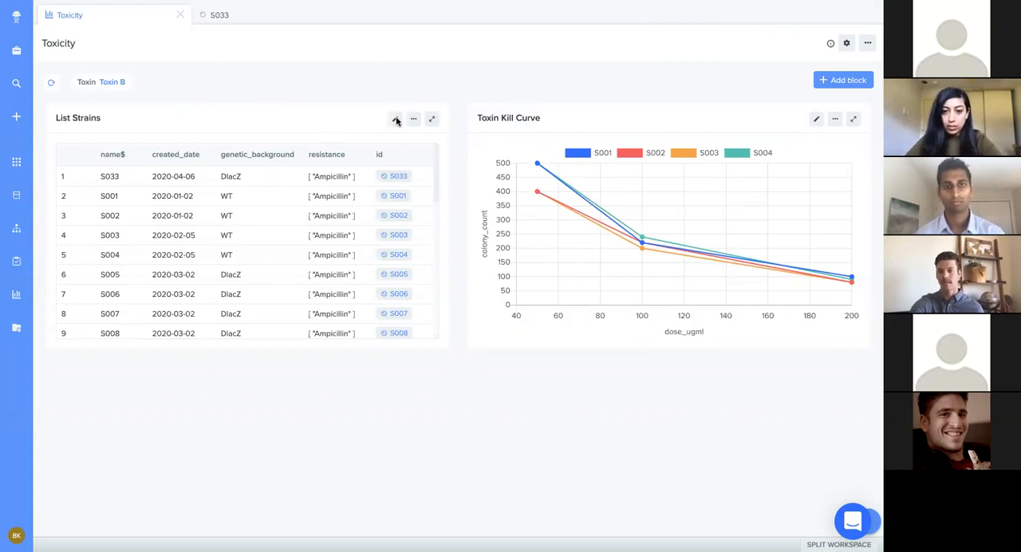
click(816, 120)
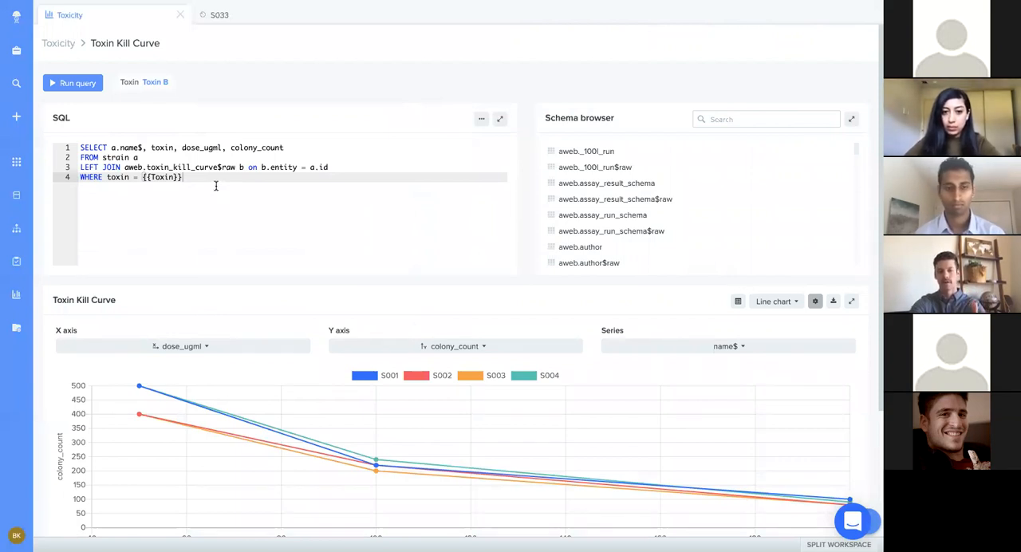
scroll(260, 255, down, 1)
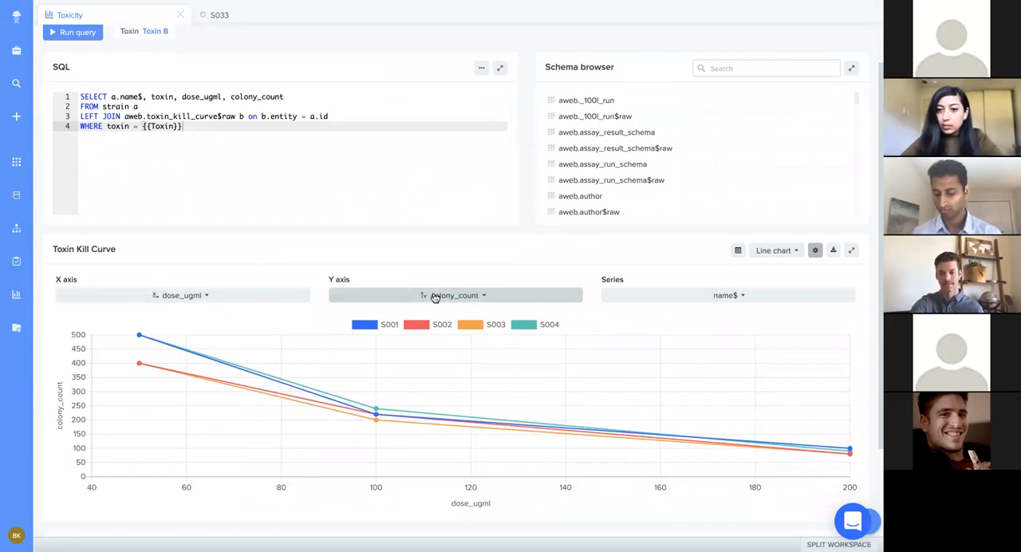
scroll(435, 297, up, 1)
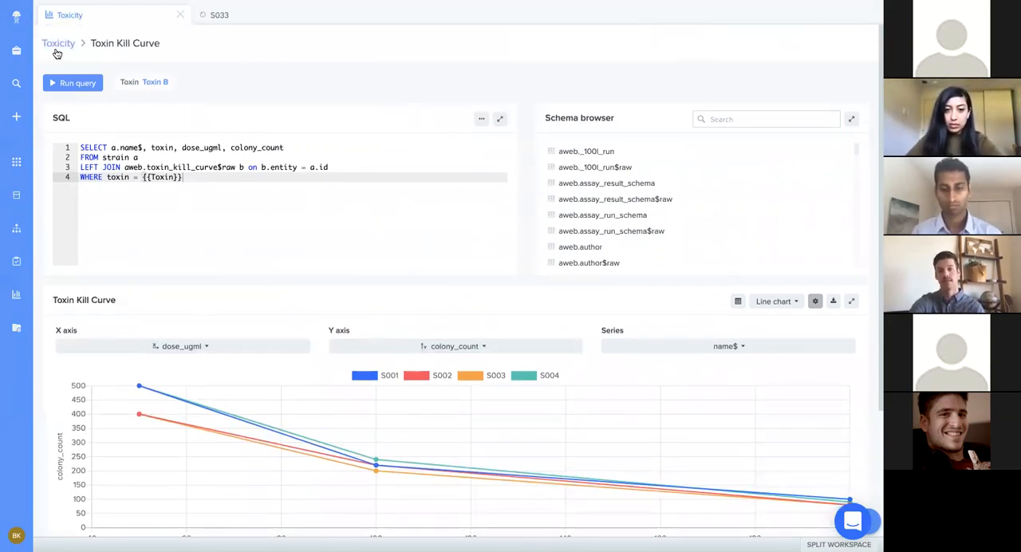
click(58, 45)
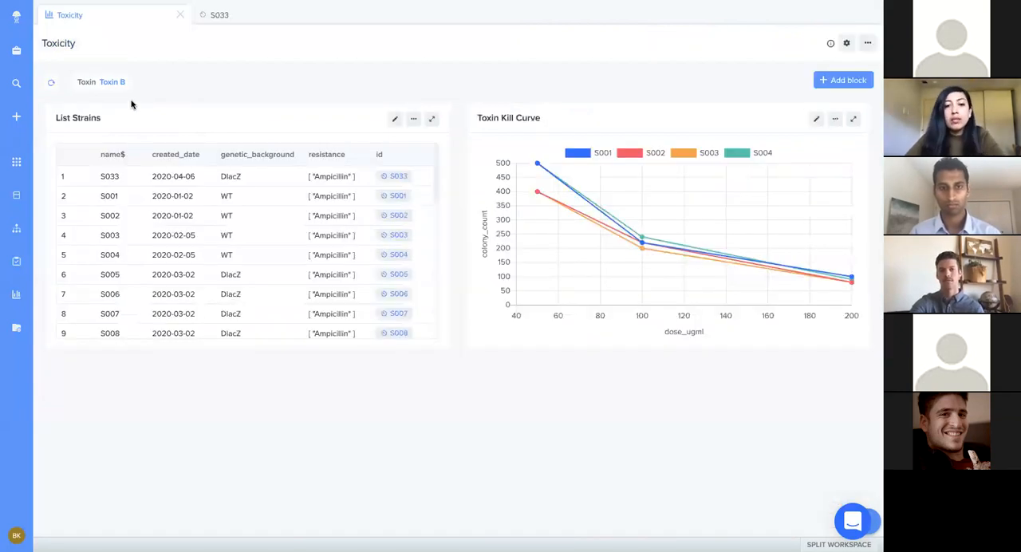
Step: Change the dashboard's Toxin parameter to Toxin A, and view the Toxin Kill Curve block expanded before collapsing it again
click(118, 83)
click(319, 73)
click(318, 92)
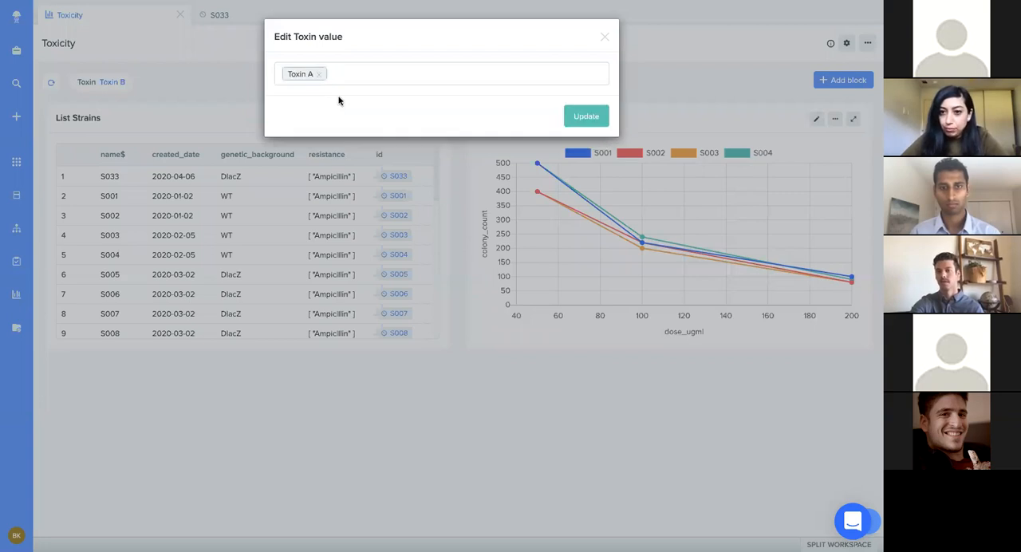
click(585, 116)
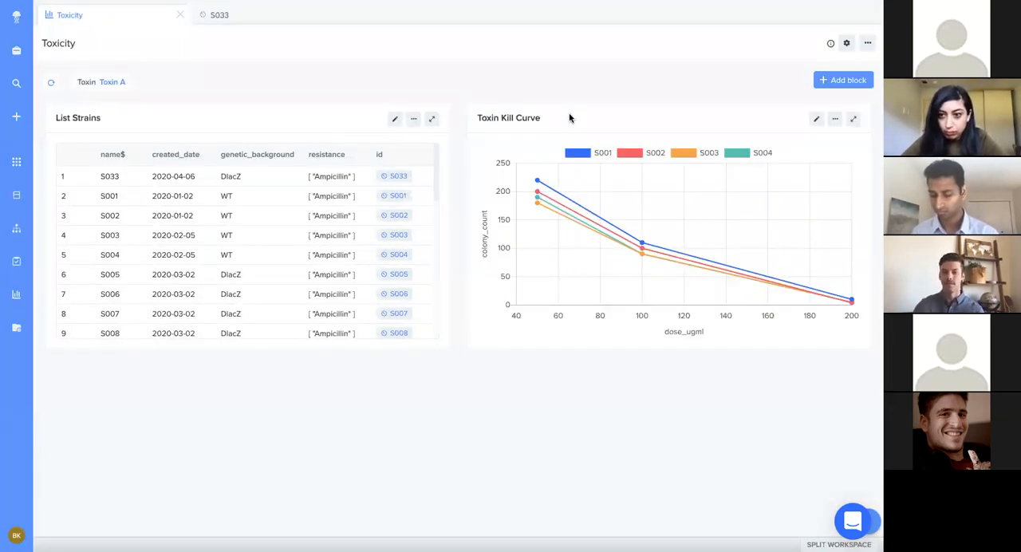
click(853, 119)
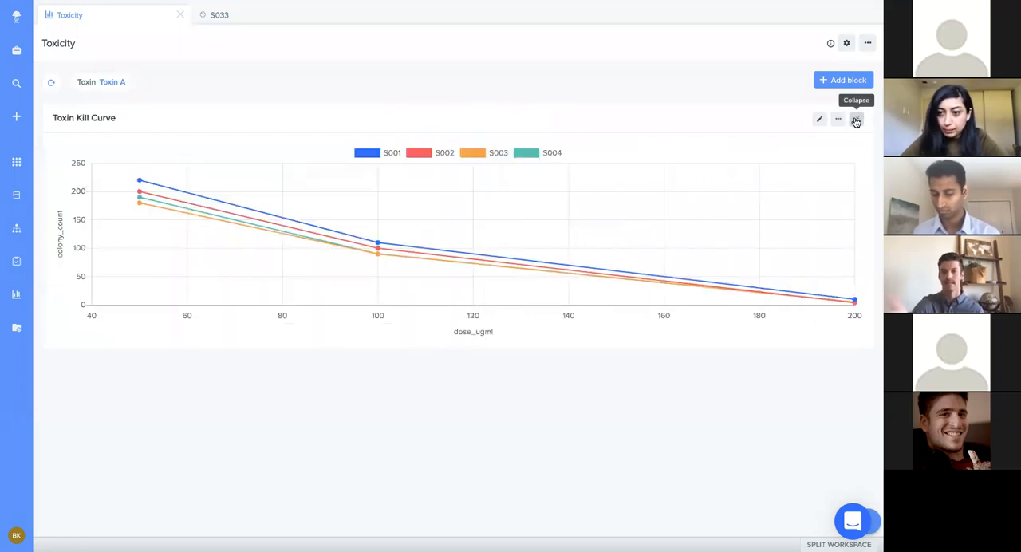
click(856, 121)
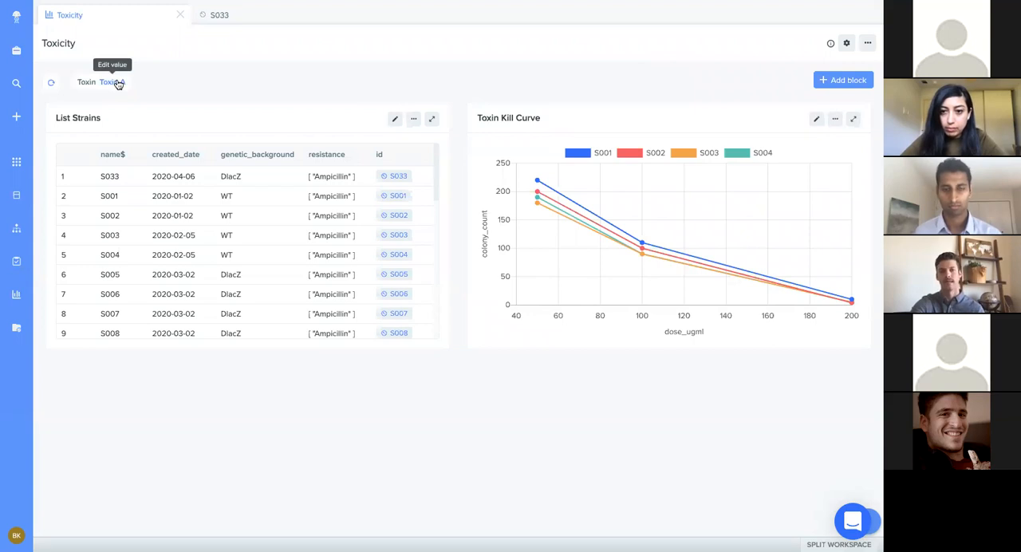
Step: Review the Toxicity dashboard's name, project and description settings, save them, and check which further actions the dashboard offers
click(846, 43)
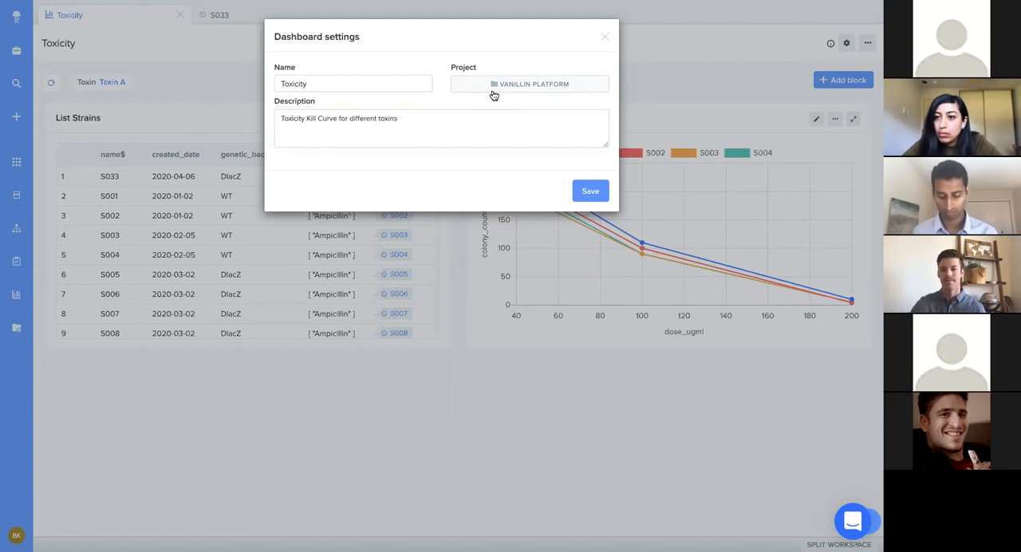
click(600, 196)
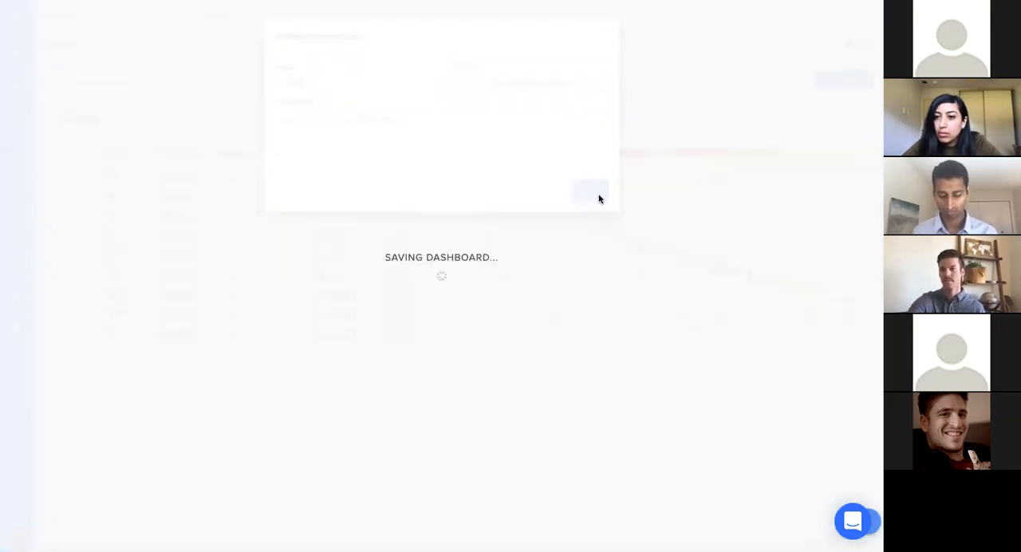
click(868, 43)
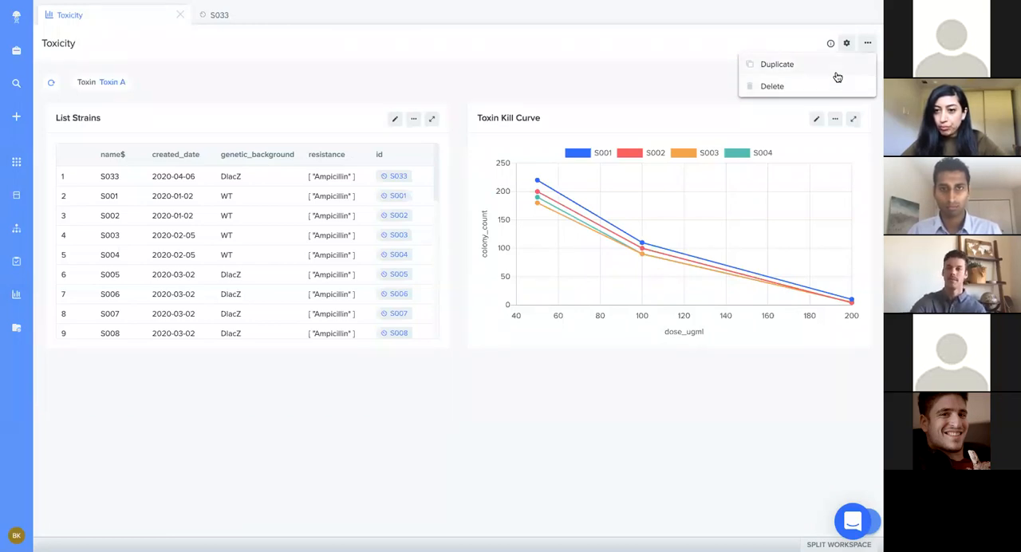
click(866, 43)
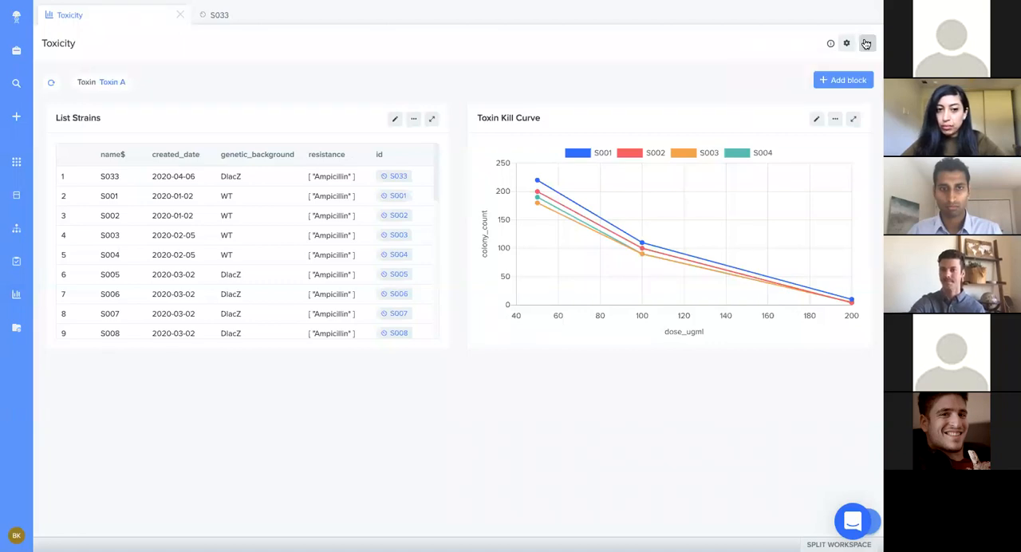